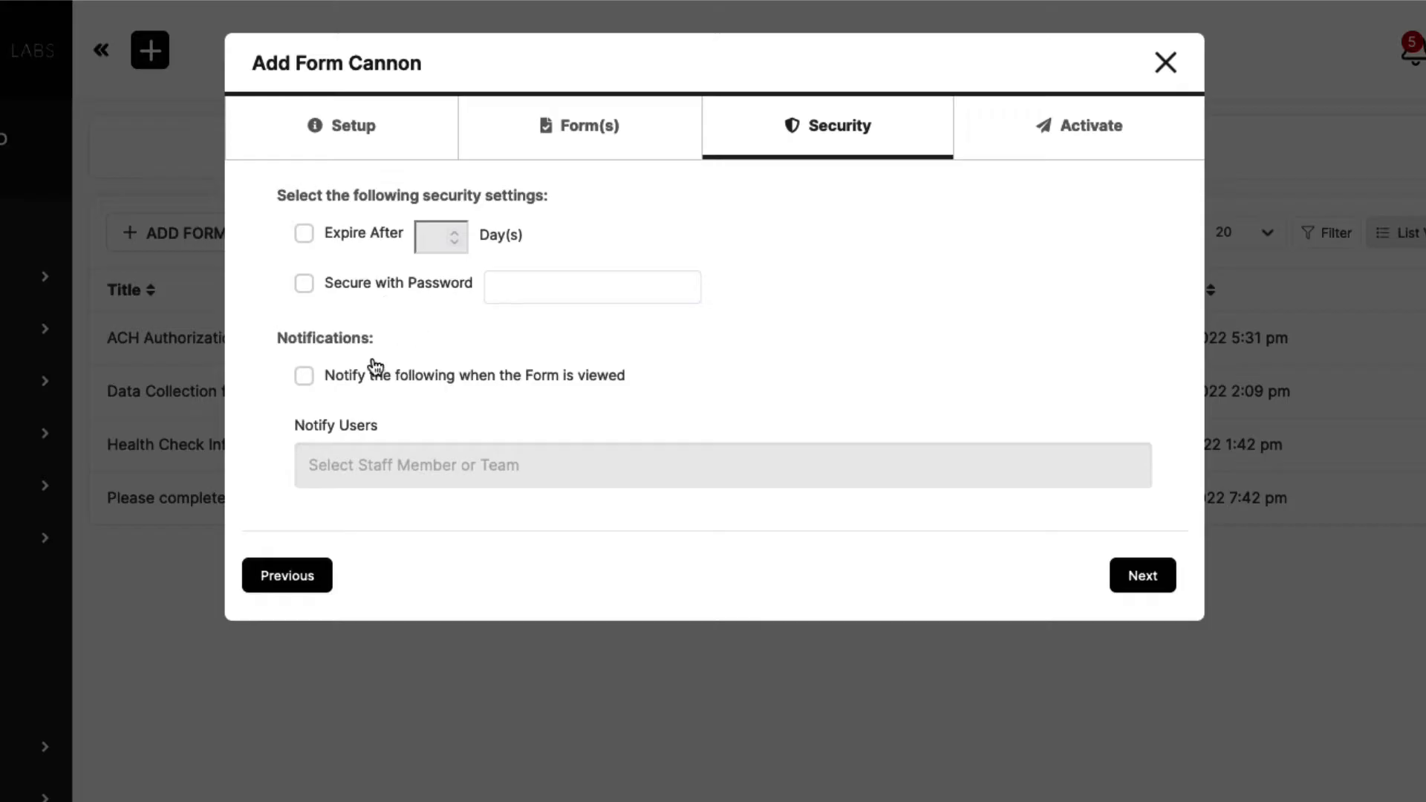
Turn on form-viewed notifications for the Super Admin user, keep the default email message, and activate the form cannon
{"action": "left_click", "coordinate": [353, 377]}
{"action": "left_click", "coordinate": [381, 463]}
{"action": "left_click", "coordinate": [353, 546]}
{"action": "left_click", "coordinate": [1142, 576]}
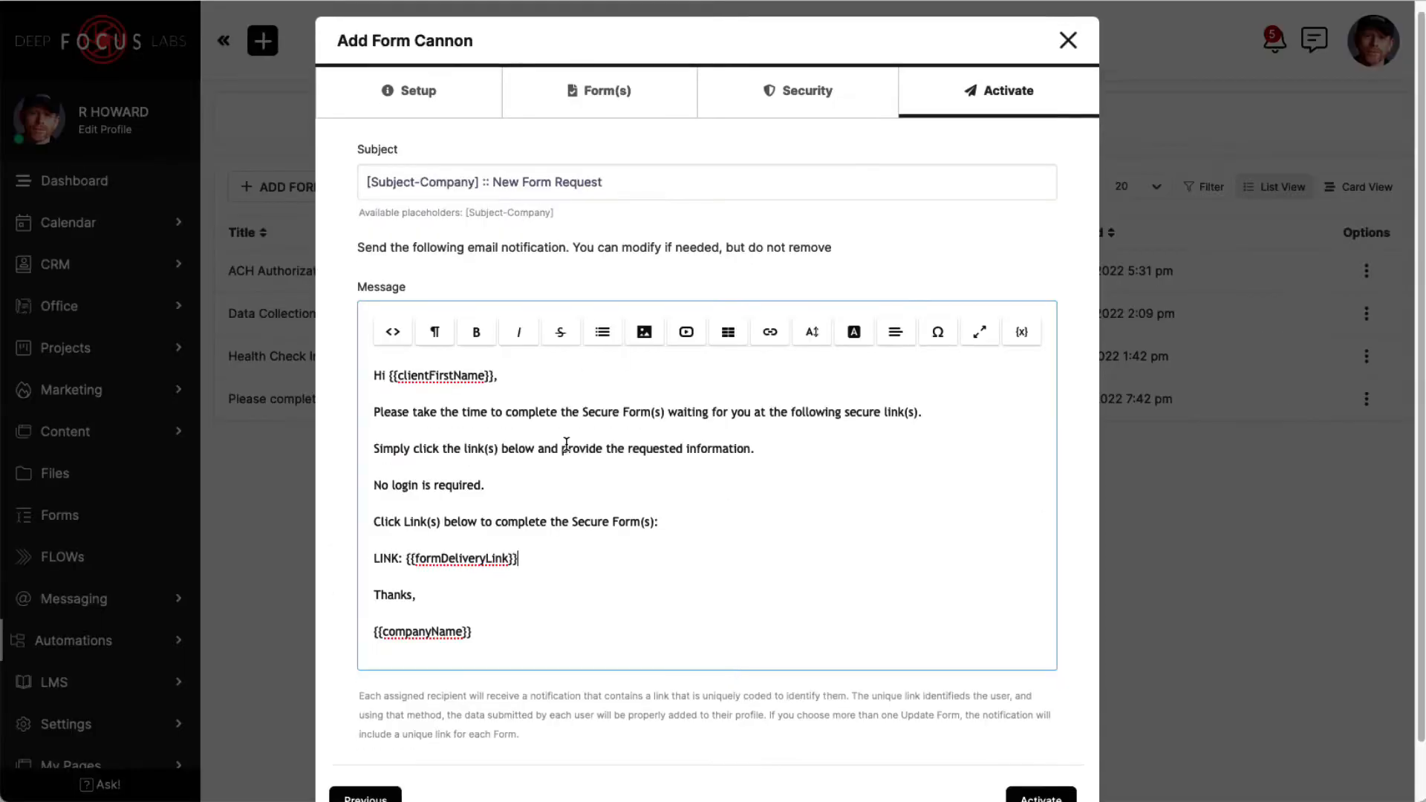
{"action": "left_click", "coordinate": [1037, 777]}
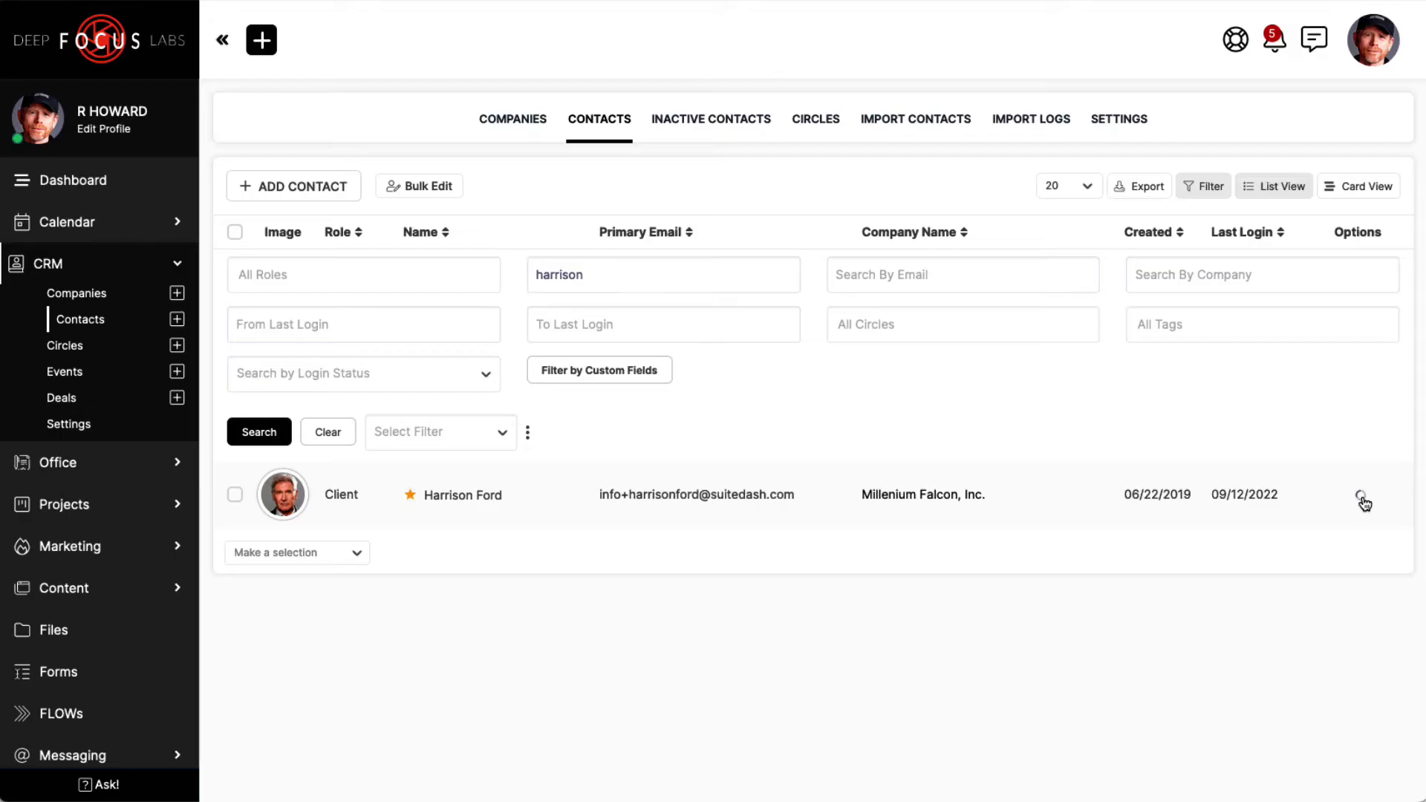
Fire a form cannon for the Millenium Falcon, Inc. client contact found in the filtered contact list
{"action": "left_click", "coordinate": [1363, 500]}
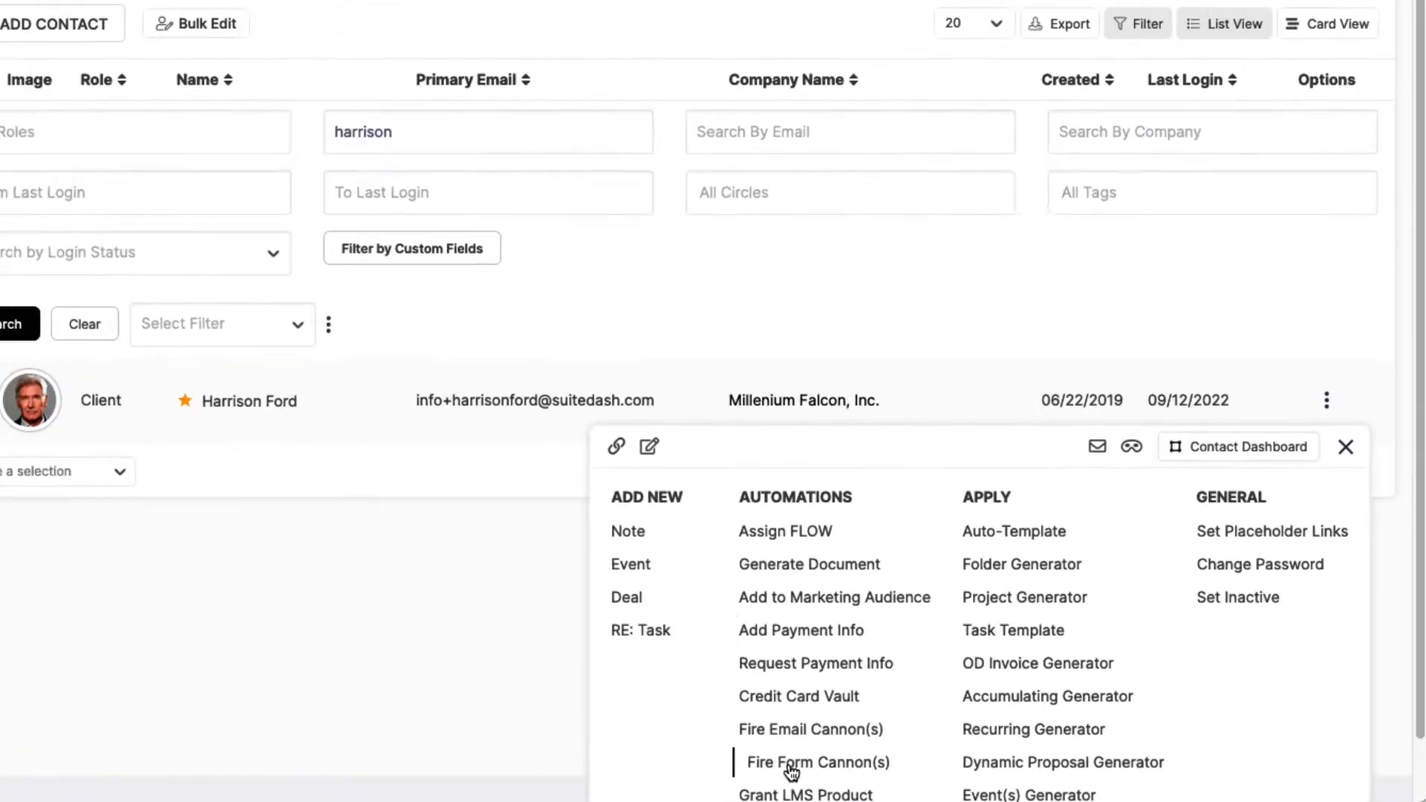
{"action": "left_click", "coordinate": [900, 790]}
{"action": "left_click", "coordinate": [678, 114]}
{"action": "left_click", "coordinate": [755, 207]}
{"action": "left_click", "coordinate": [435, 225]}
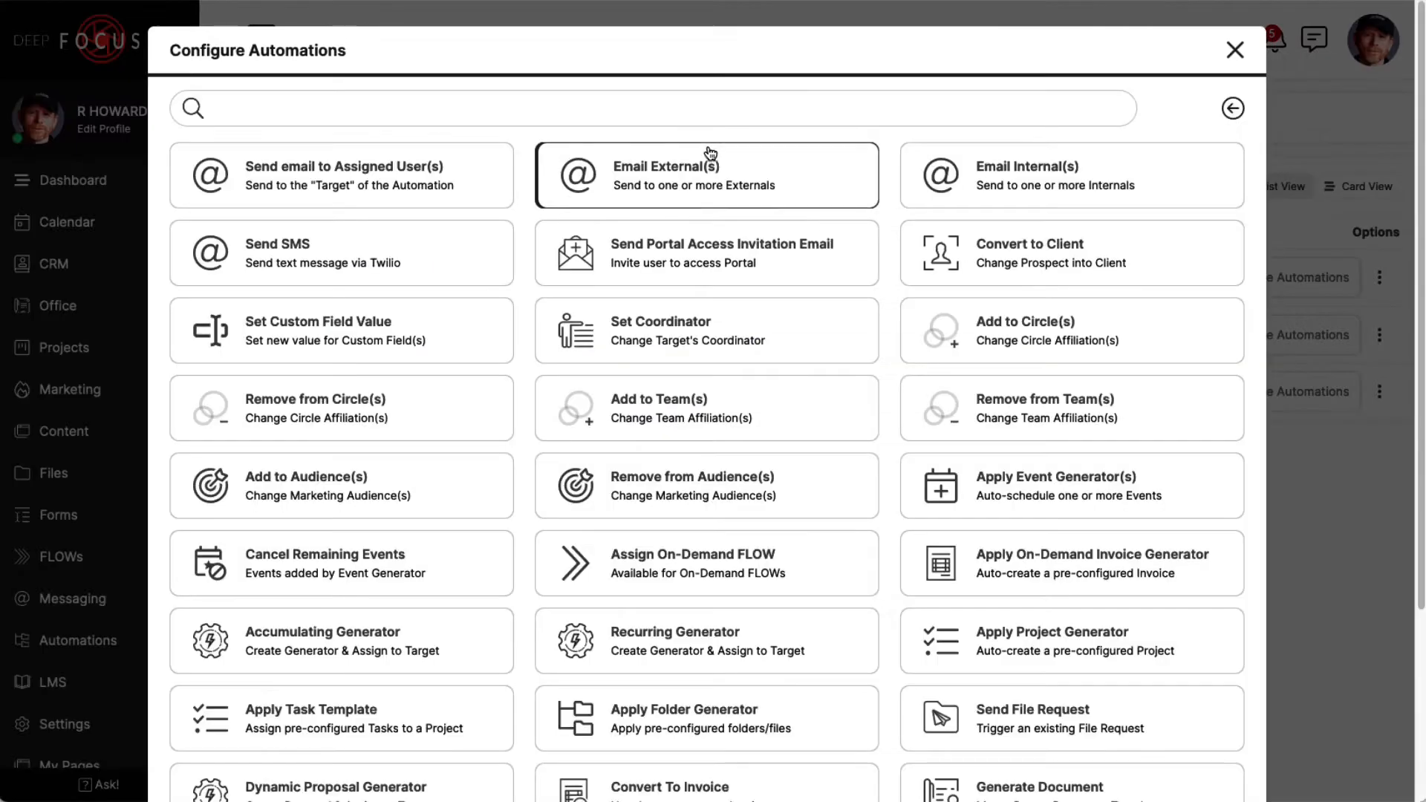
Find the Fire Form Cannon(s) automation with "cann", add it to the "After Invoice is Paid" template and choose its form cannon
{"action": "type", "text": "cann"}
{"action": "left_click", "coordinate": [689, 156]}
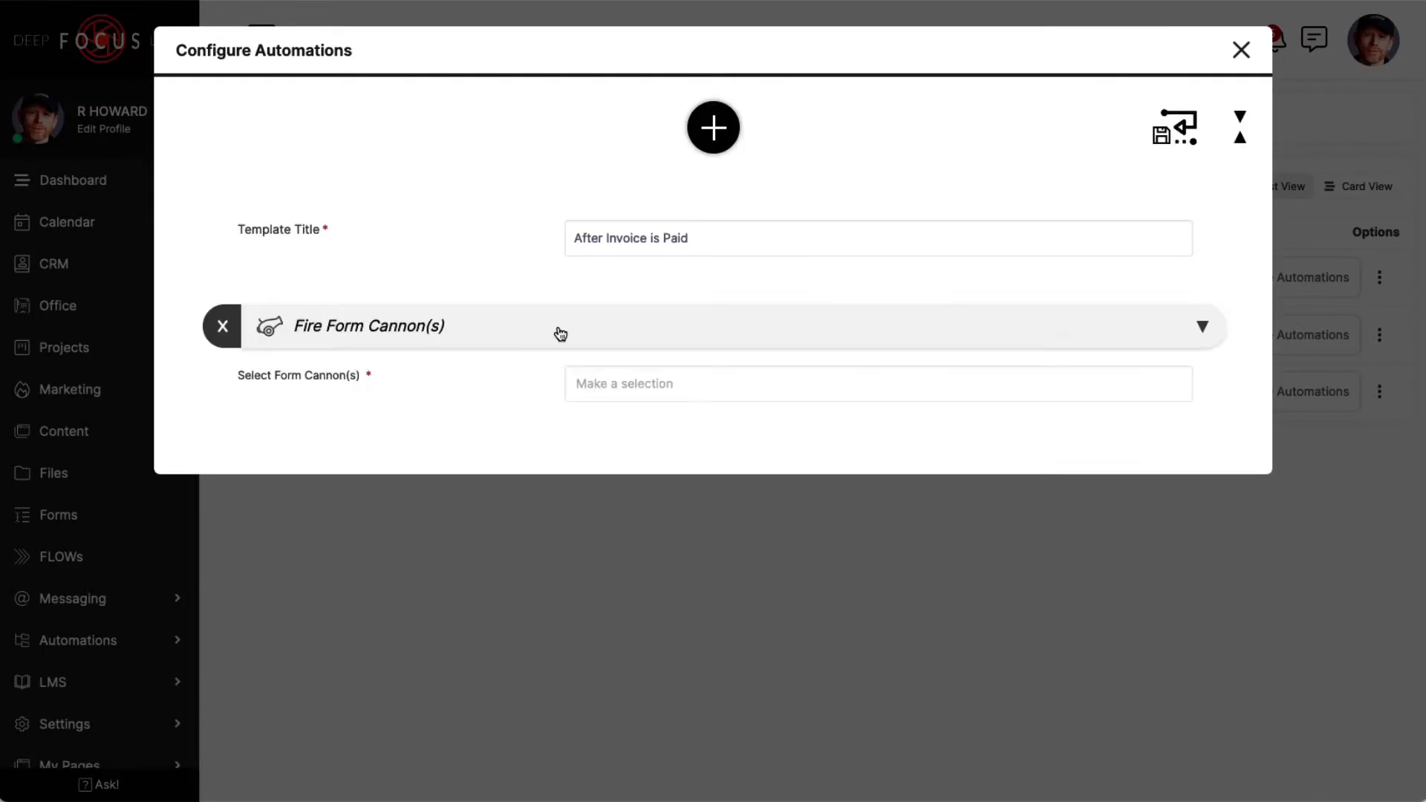
{"action": "left_click", "coordinate": [603, 380]}
{"action": "left_click", "coordinate": [606, 475]}
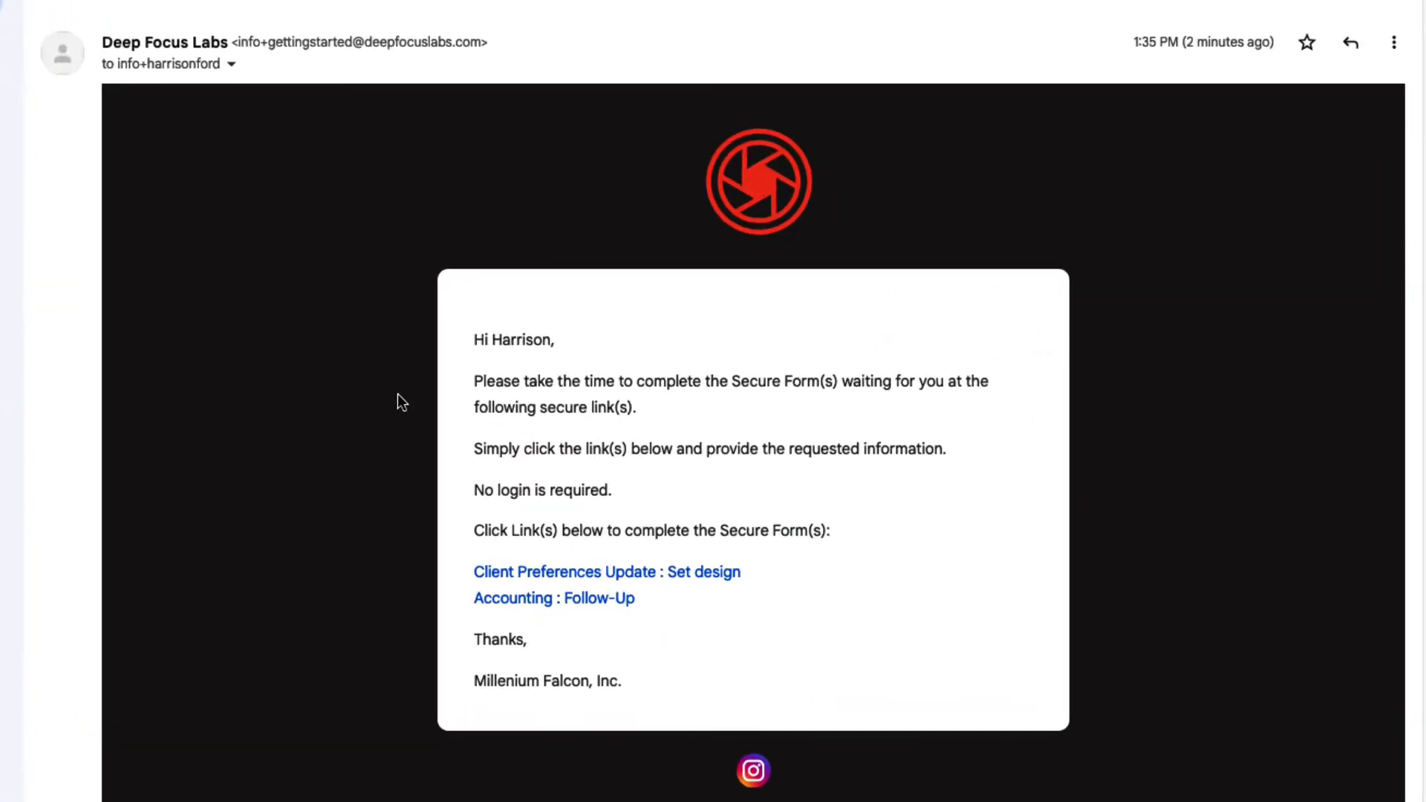
Open the "Accounting : Follow-Up" secure form from the form request email
{"action": "left_click", "coordinate": [567, 605]}
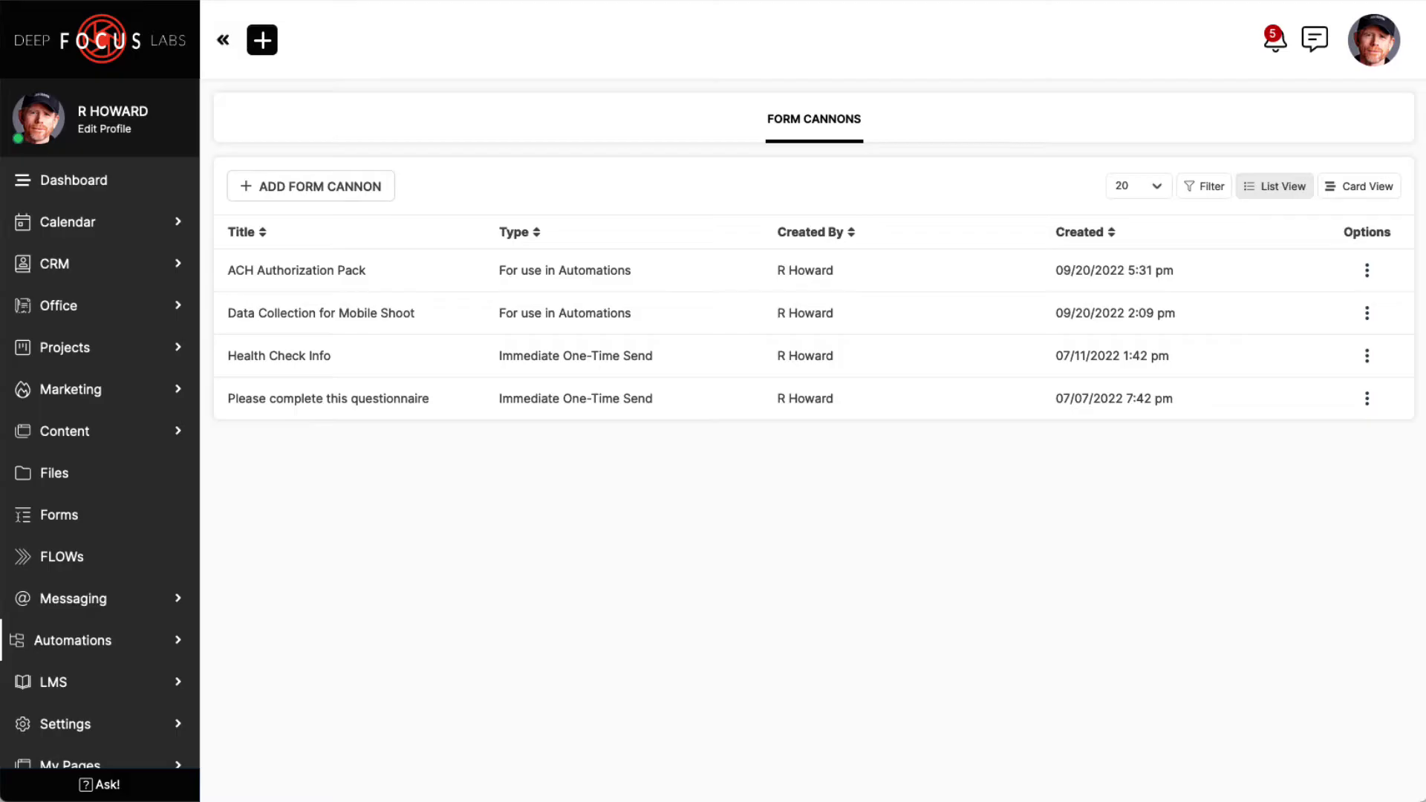
Start a new form cannon for use in automations, title it "Title just for your reference", and continue to form selection
{"action": "left_click", "coordinate": [329, 203]}
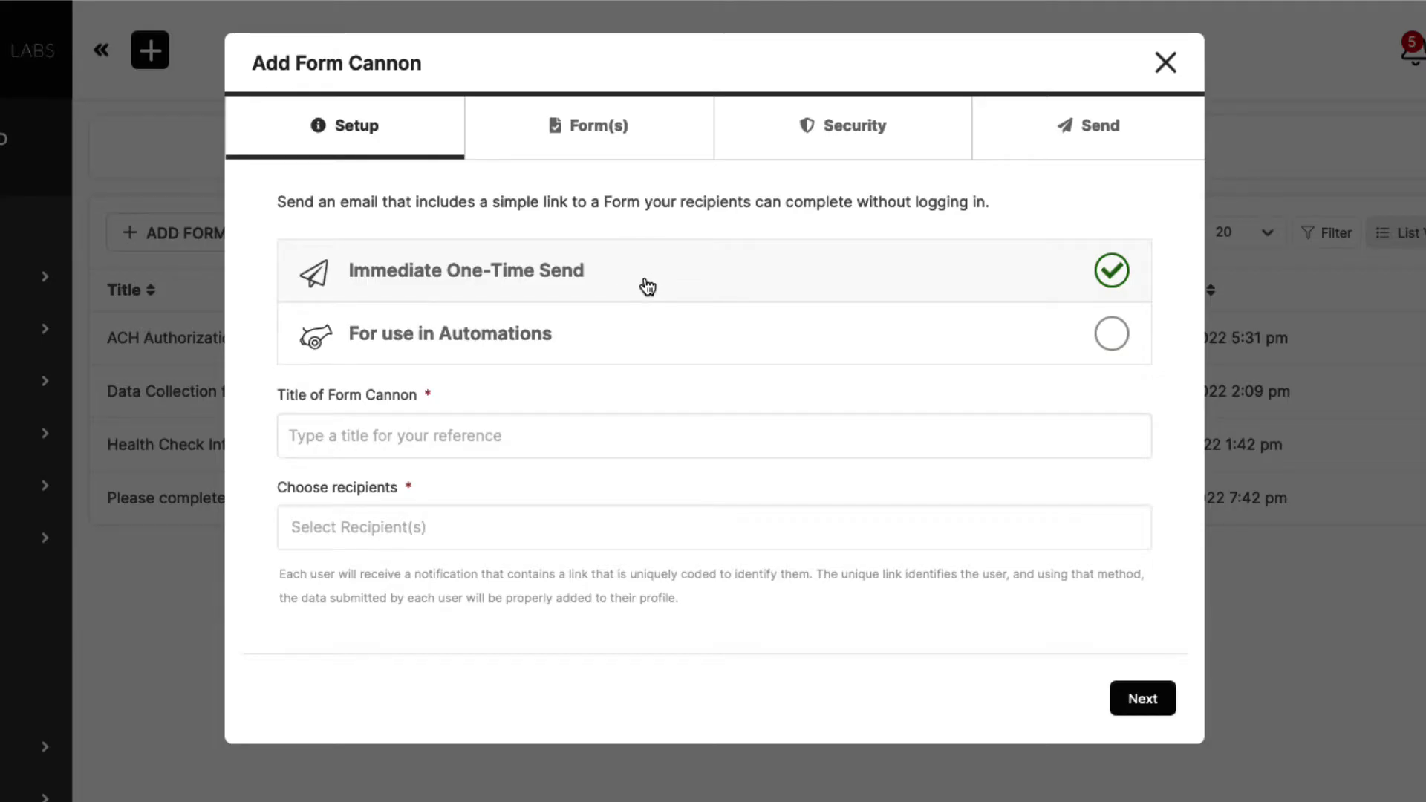
{"action": "left_click", "coordinate": [574, 342]}
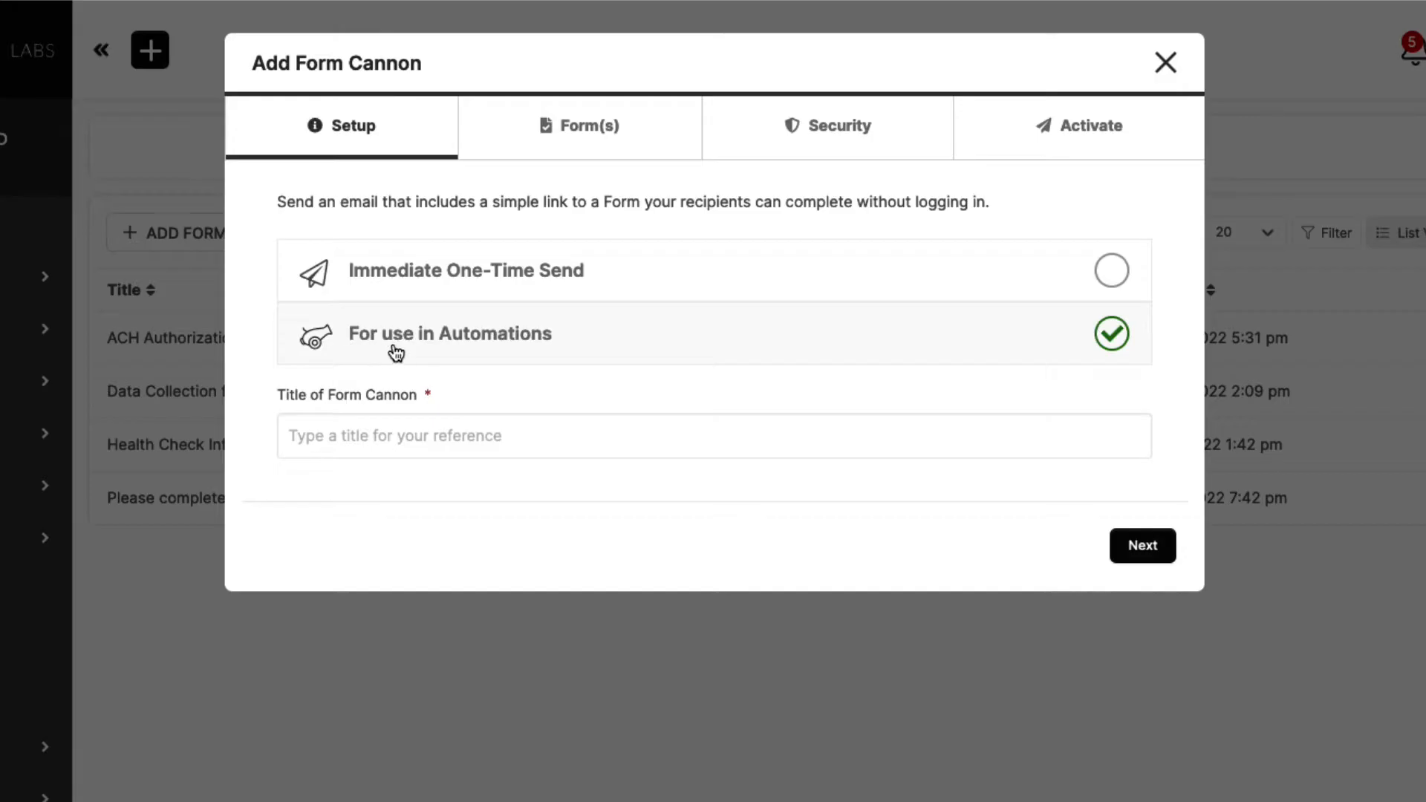
{"action": "left_click", "coordinate": [441, 437]}
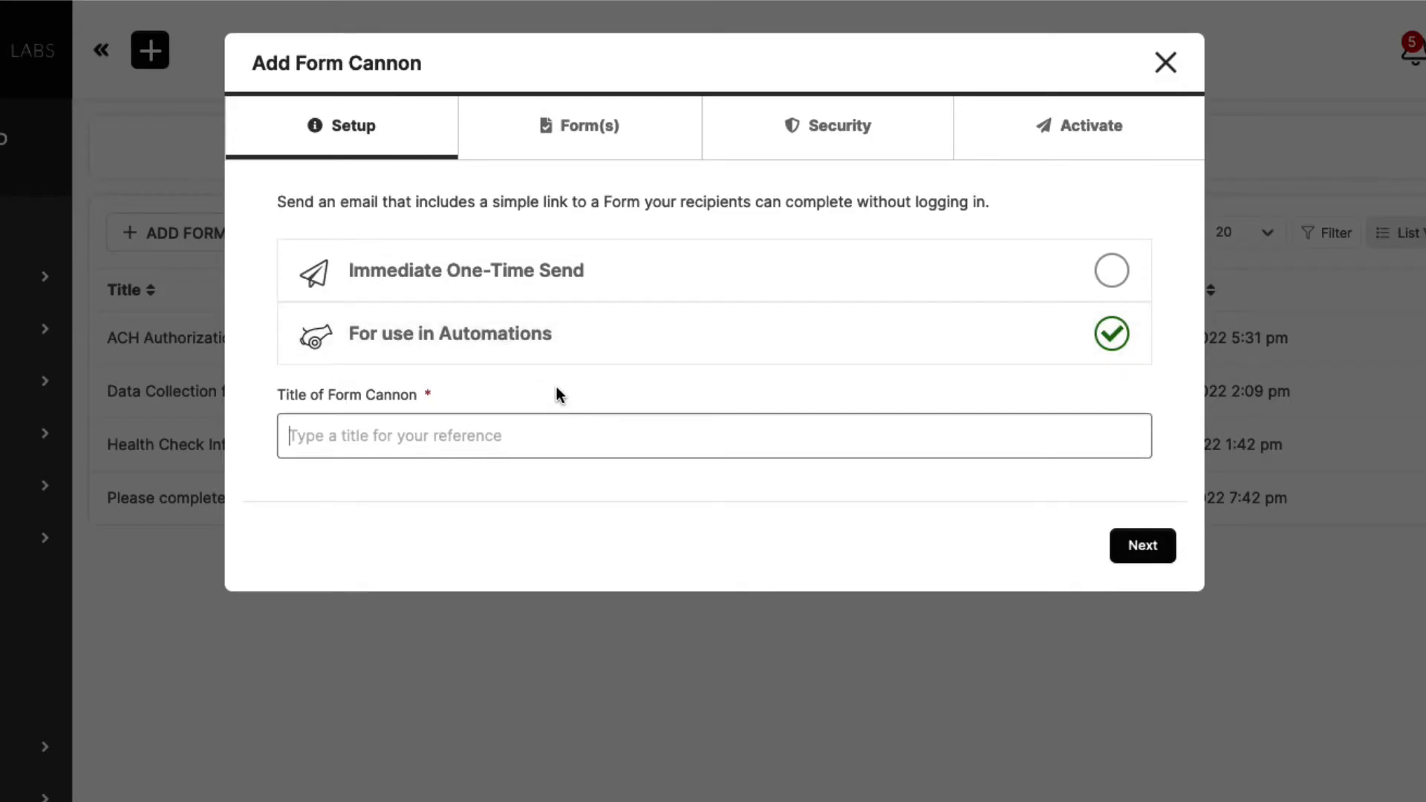
{"action": "type", "text": "Title just for your reference"}
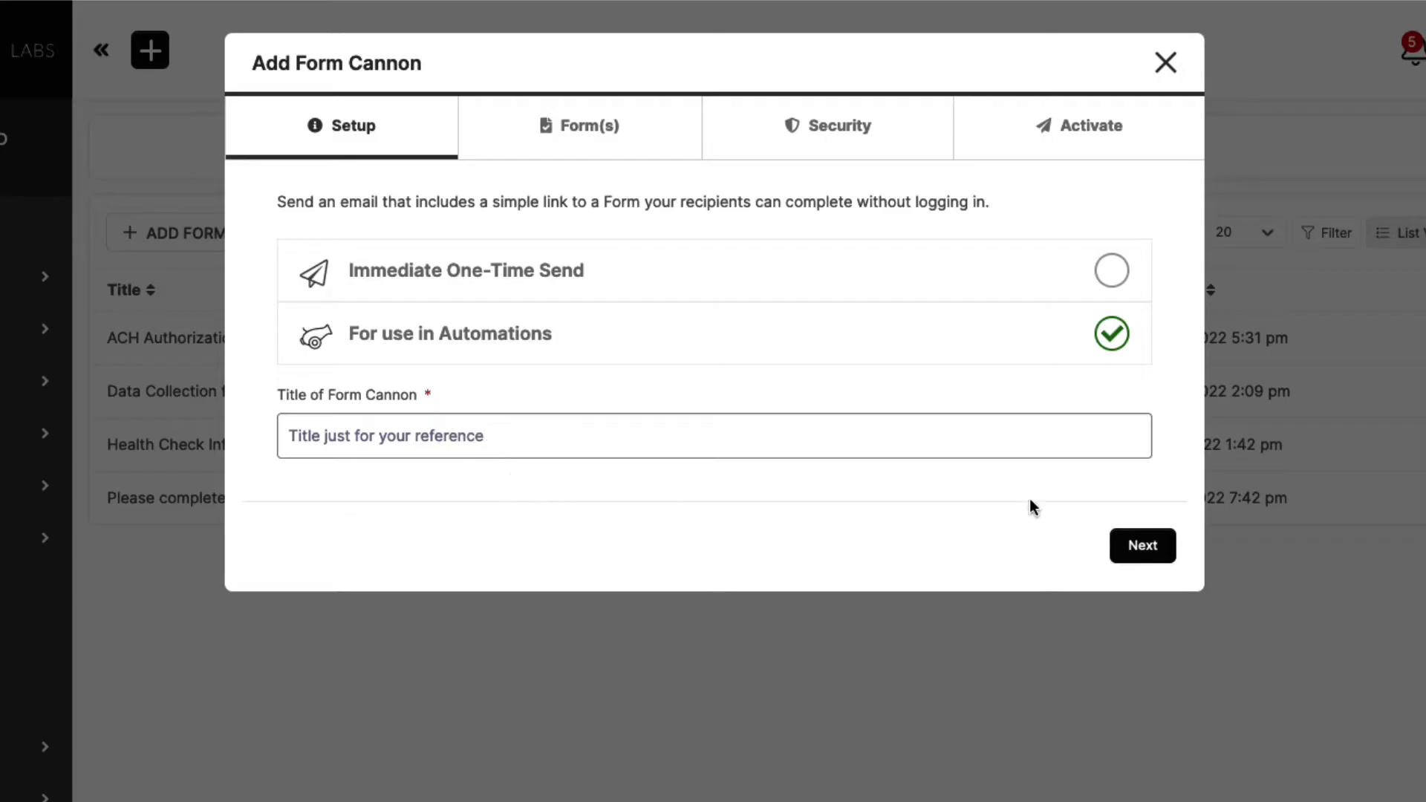
{"action": "left_click", "coordinate": [1125, 550]}
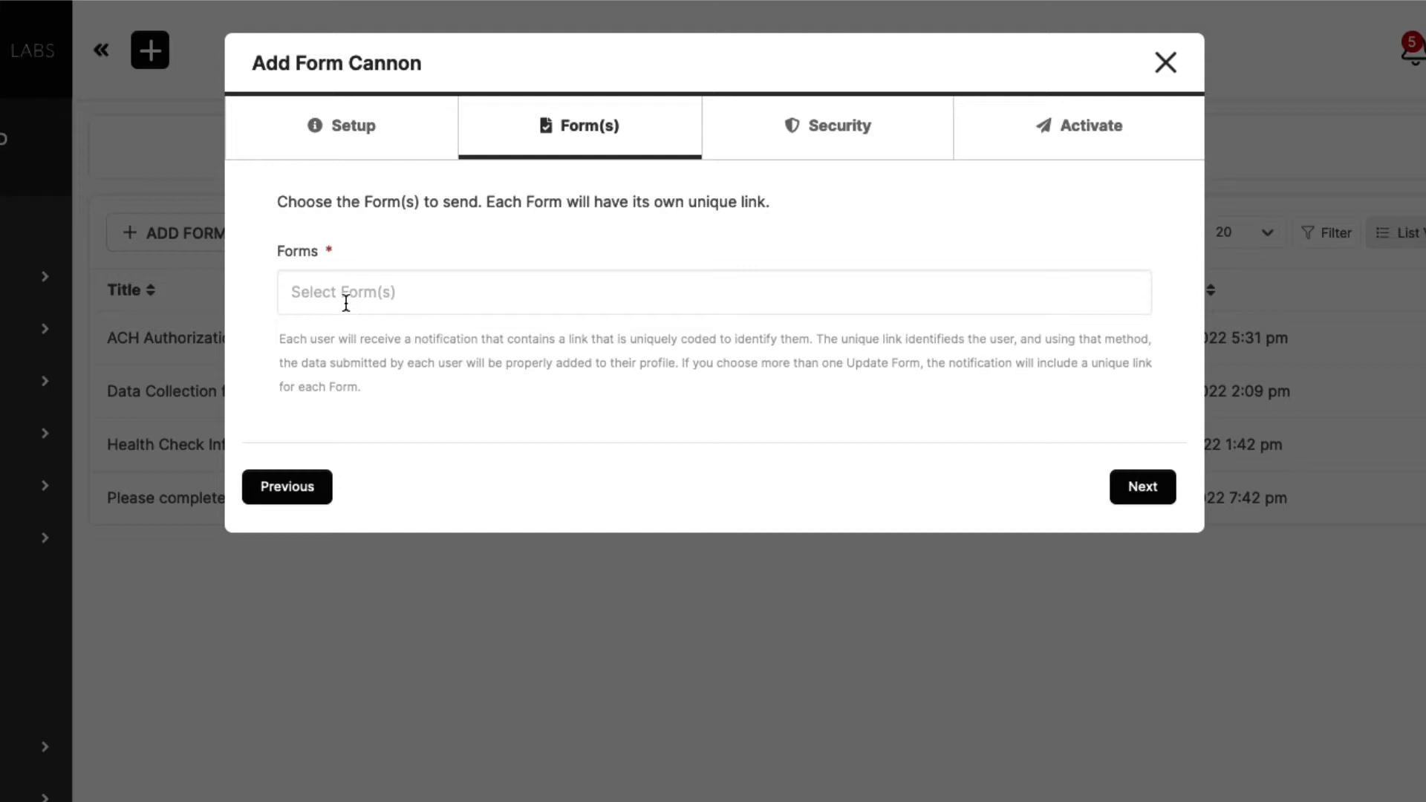
Add the "Client Preferences Update : Set design" and "Accounting : Follow-Up" forms to the form cannon and continue to its security settings
{"action": "left_click", "coordinate": [383, 305]}
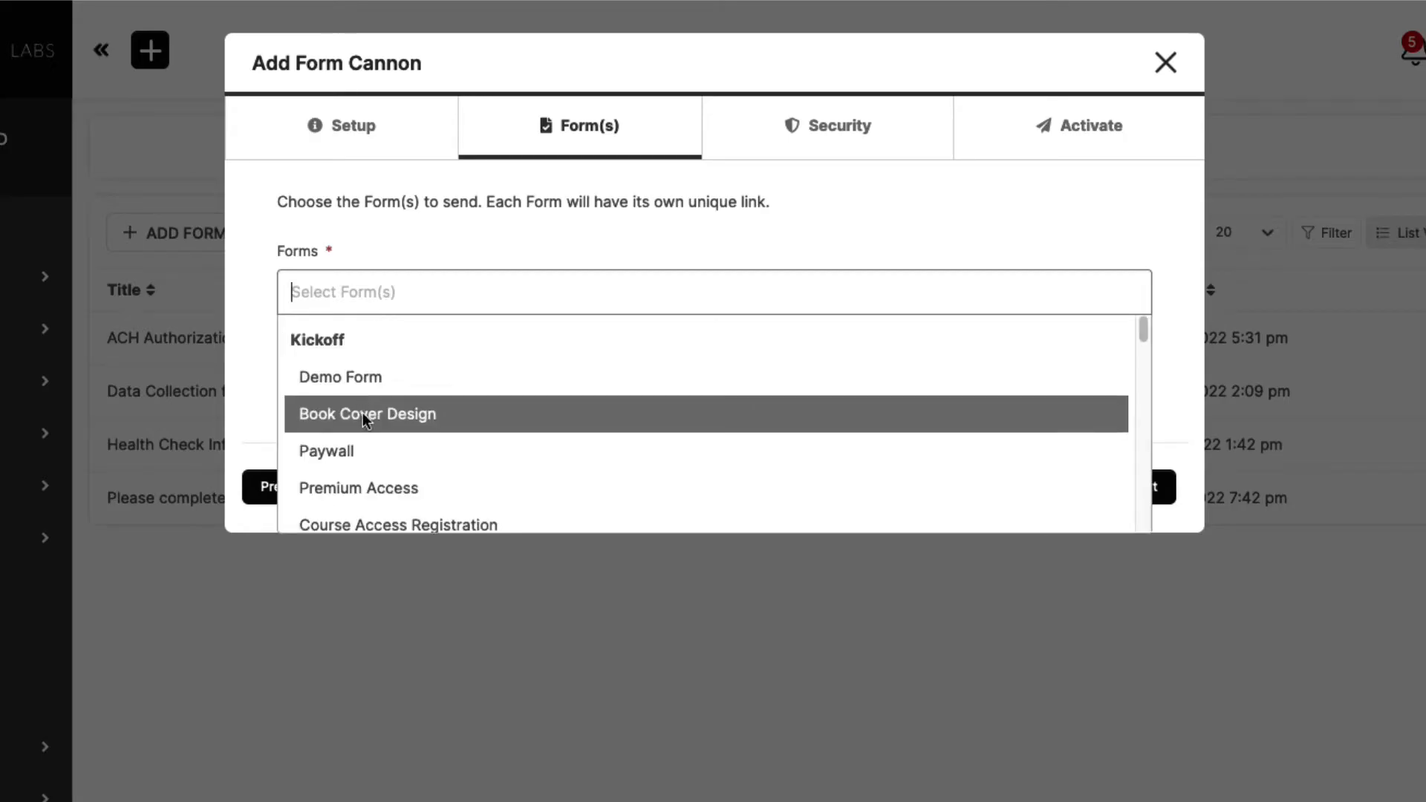
{"action": "scroll", "coordinate": [383, 440], "scroll_direction": "down", "scroll_amount": 5}
{"action": "left_click", "coordinate": [383, 439]}
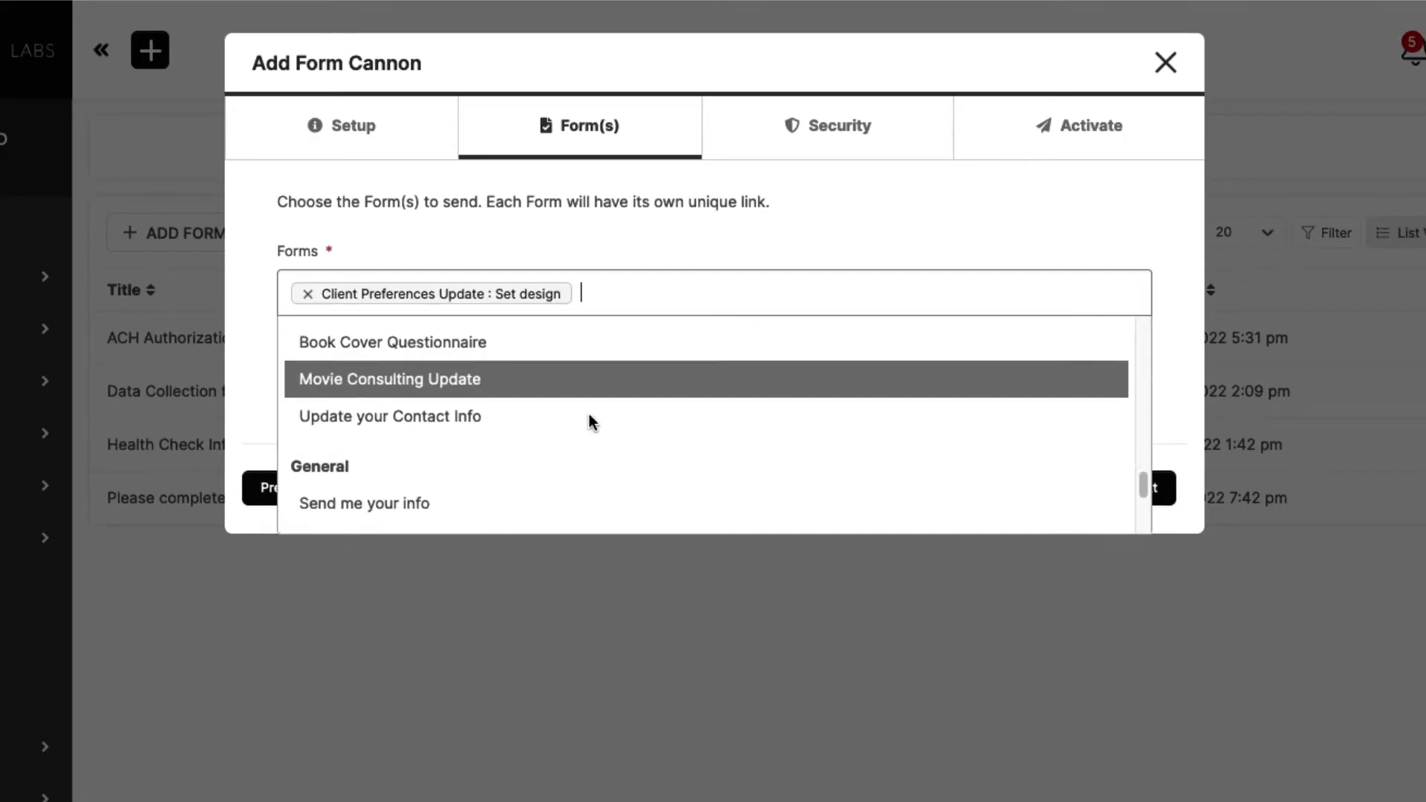
{"action": "scroll", "coordinate": [590, 413], "scroll_direction": "up", "scroll_amount": 3}
{"action": "left_click", "coordinate": [655, 393]}
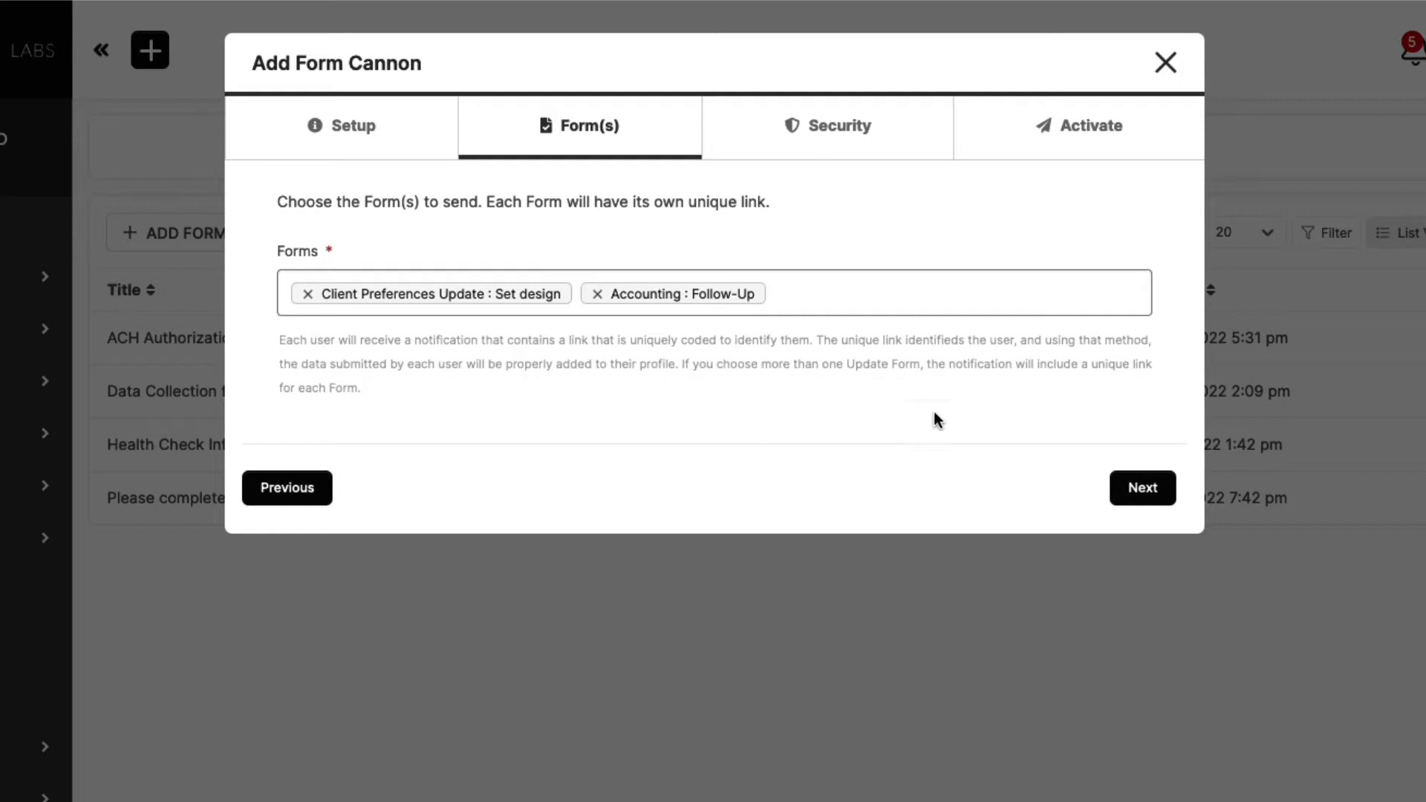
{"action": "left_click", "coordinate": [1136, 492]}
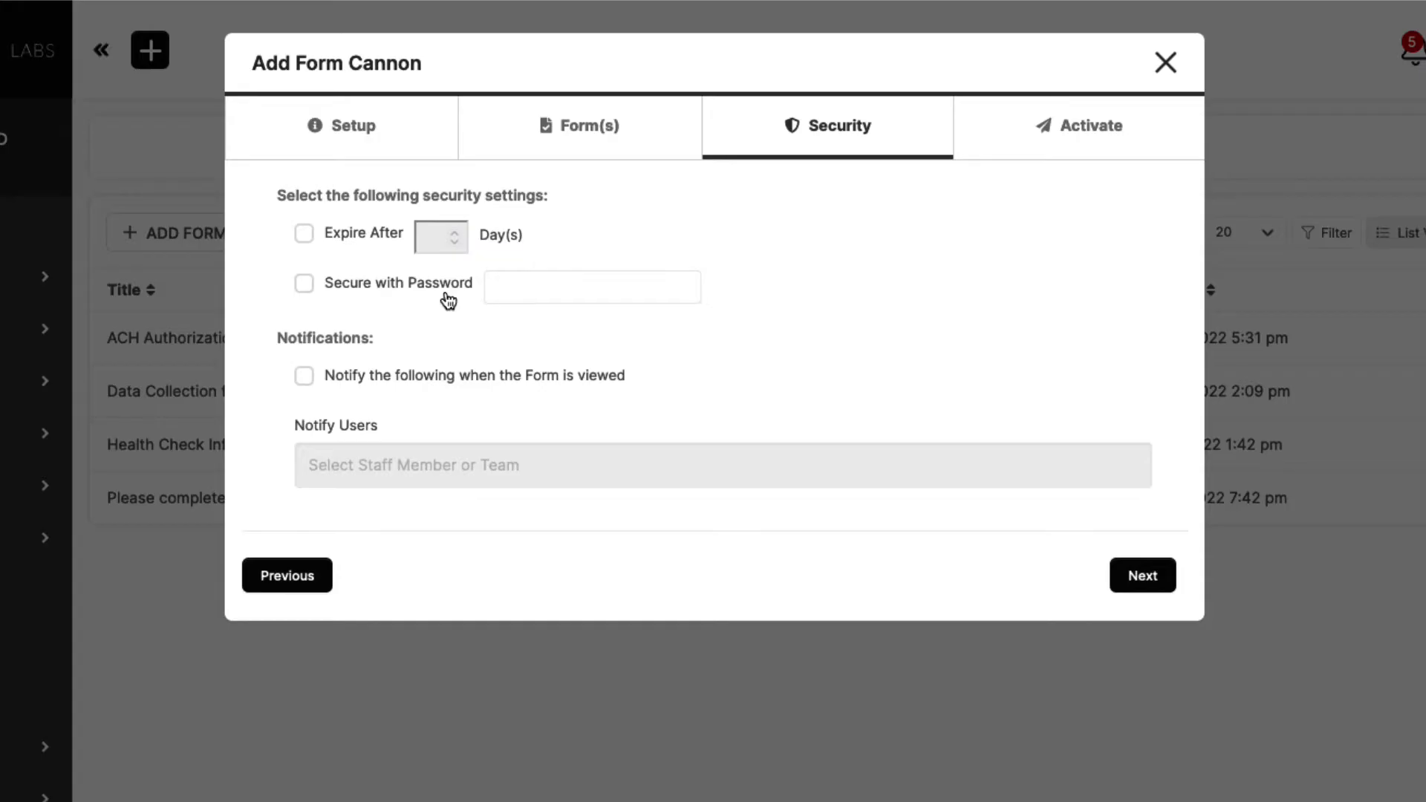
Enable notifications when the form is viewed, choose the Super Admin user as recipient, and continue to activation
{"action": "left_click", "coordinate": [352, 377]}
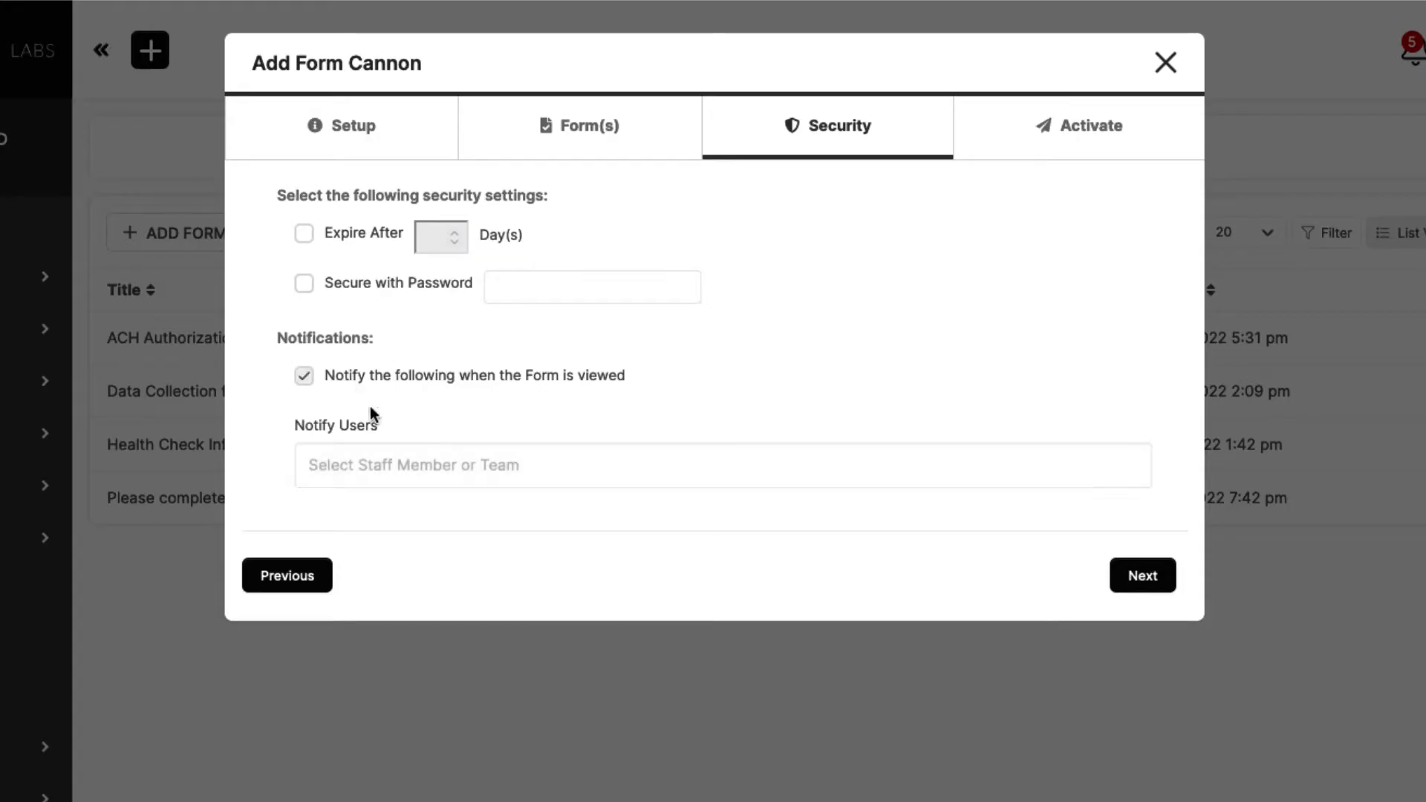
{"action": "left_click", "coordinate": [384, 462]}
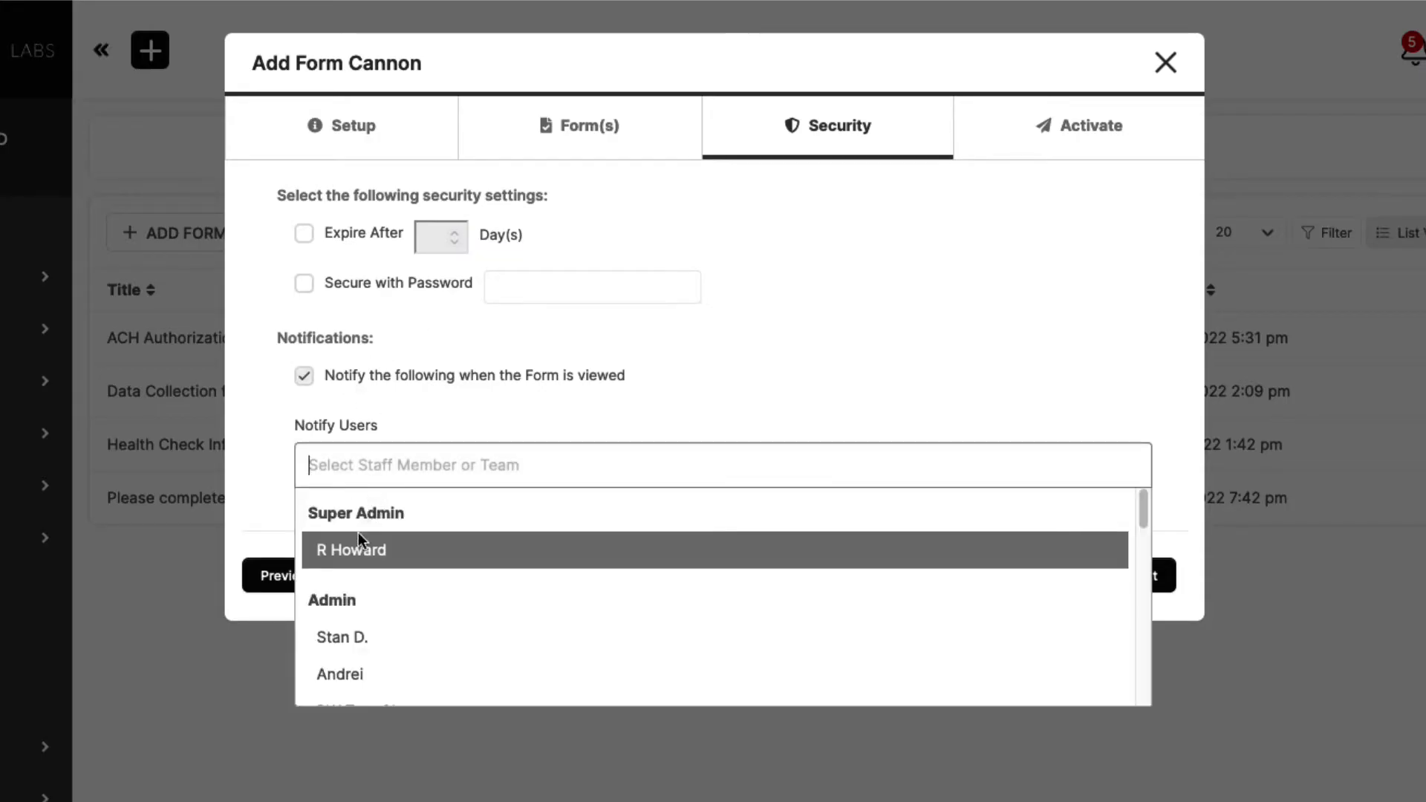
{"action": "left_click", "coordinate": [354, 551]}
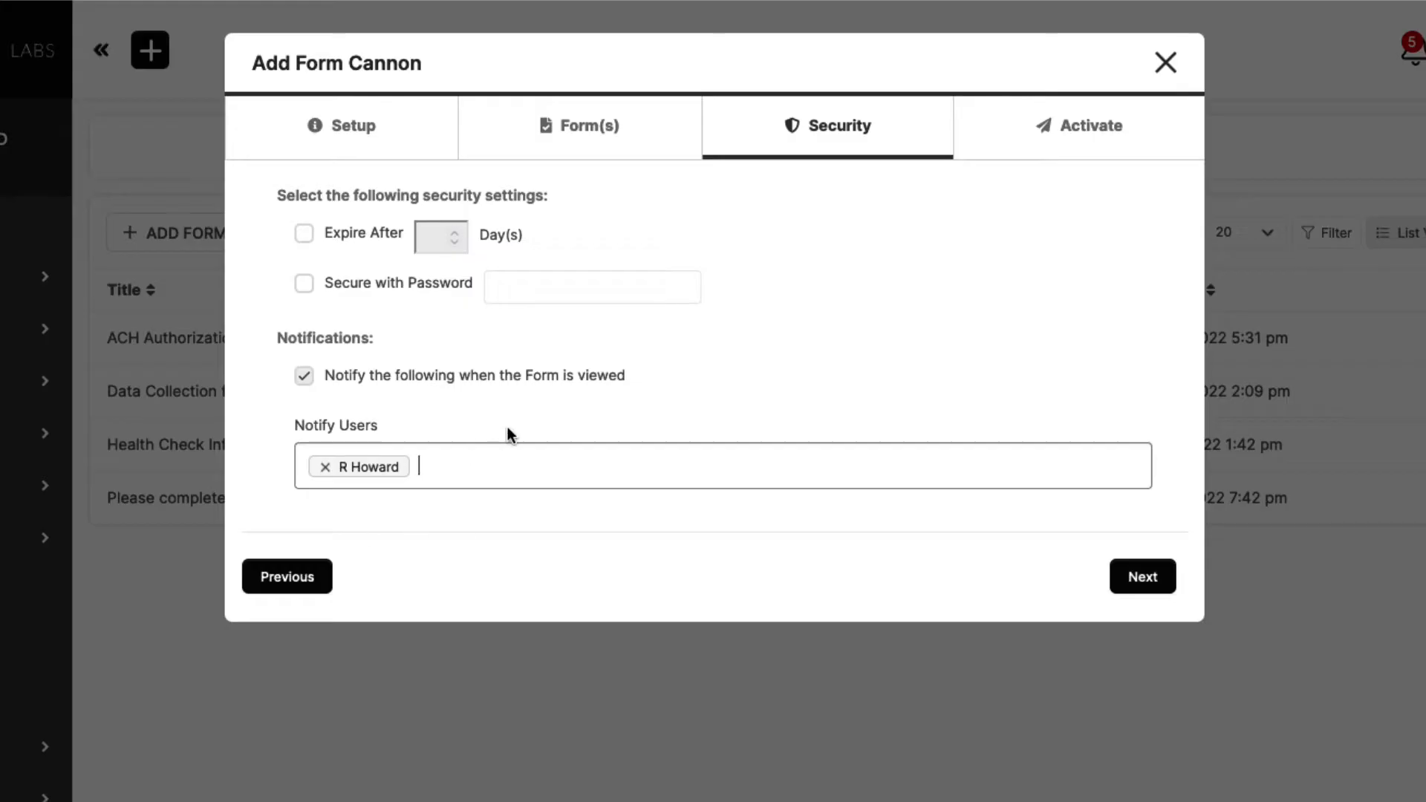
{"action": "left_click", "coordinate": [1149, 592]}
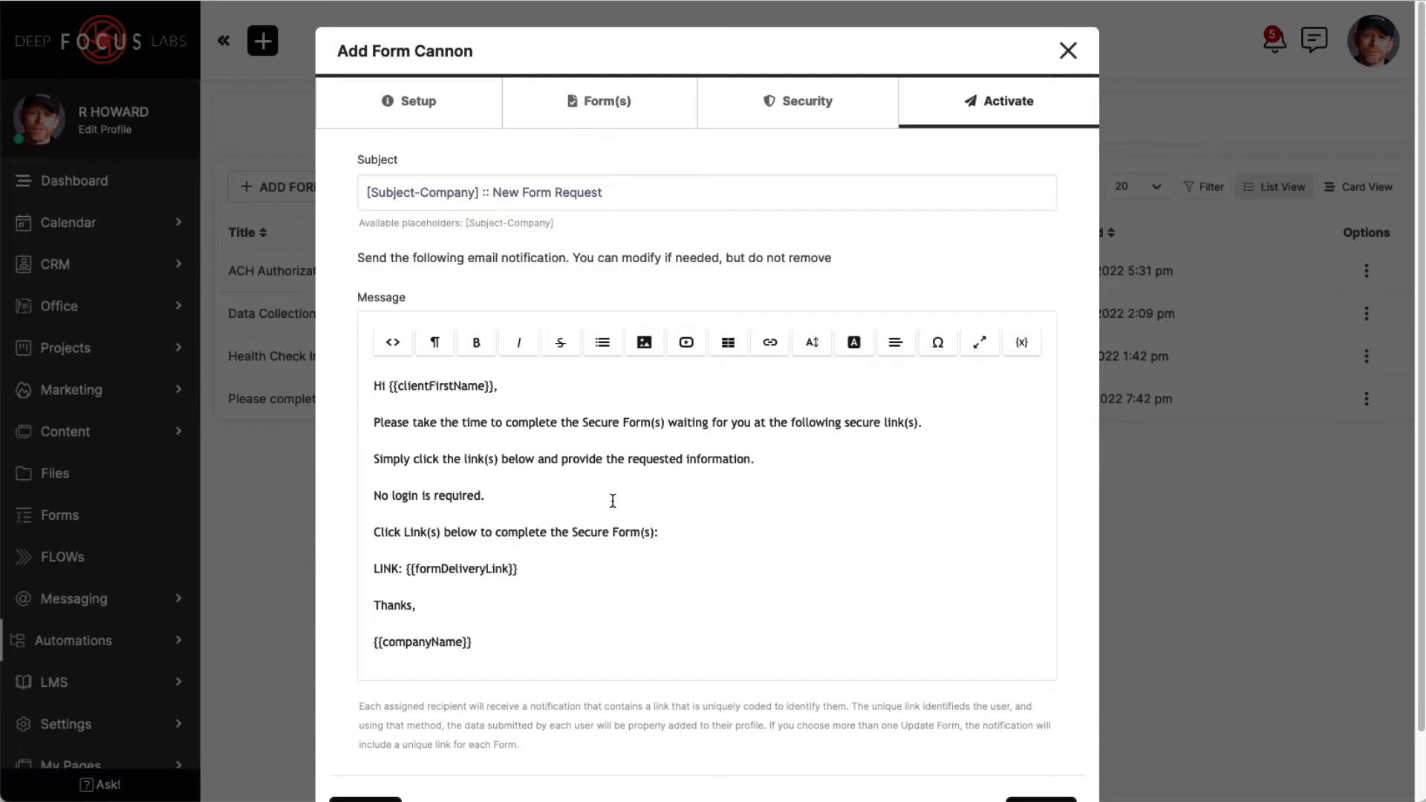
Check the {{formDeliveryLink}} placeholder in the email message, then activate the form cannon and close the confirmation
{"action": "left_click_drag", "start_coordinate": [526, 573], "coordinate": [408, 570]}
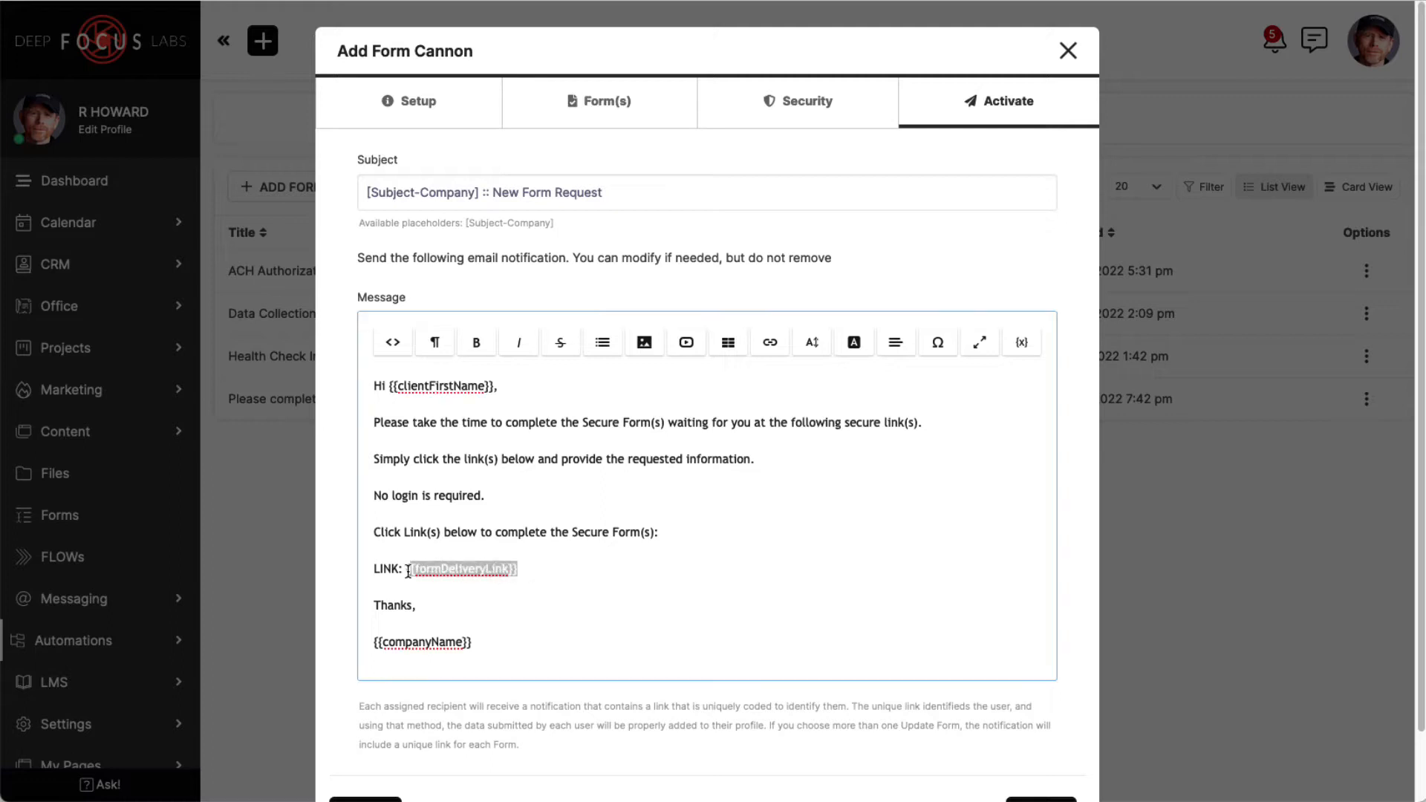
{"action": "left_click", "coordinate": [555, 567]}
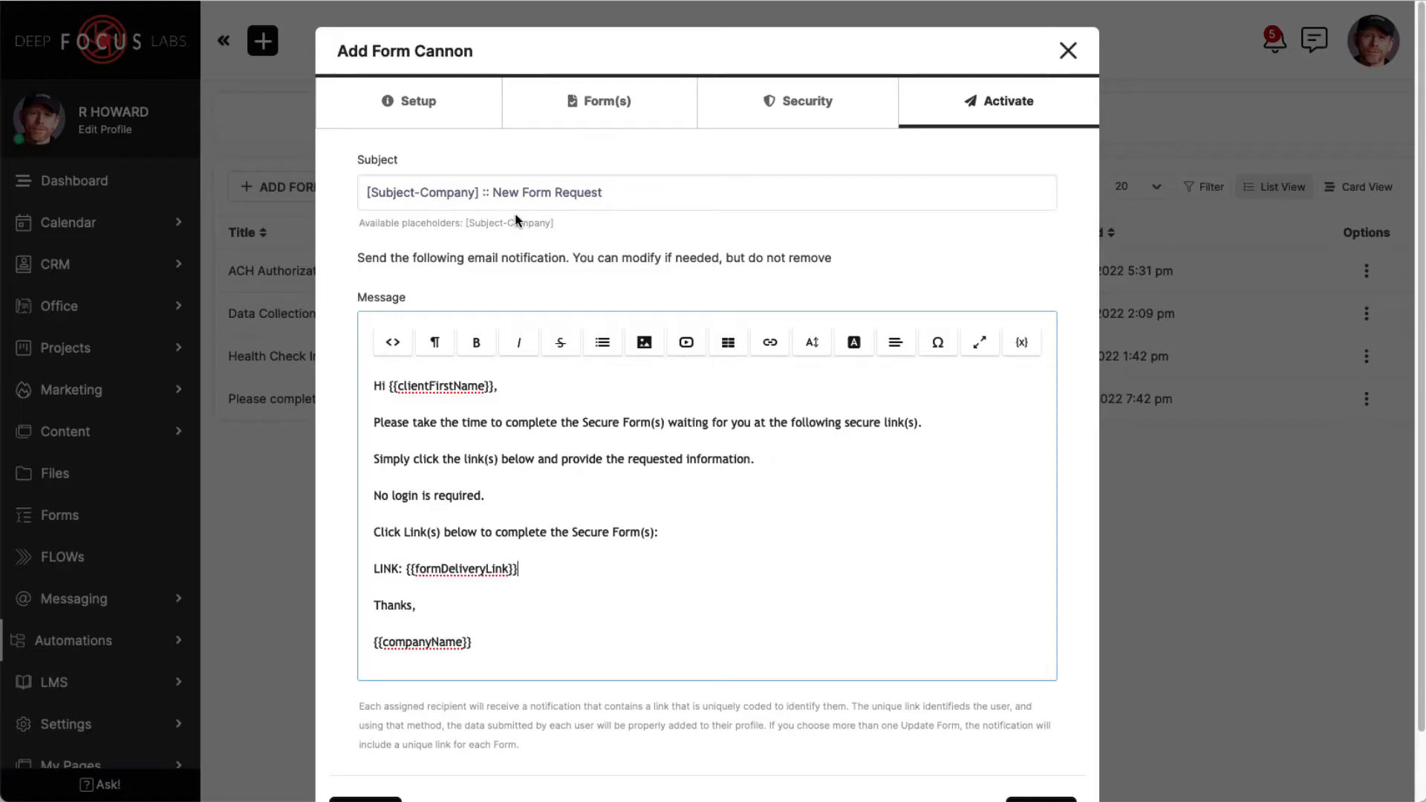
{"action": "scroll", "coordinate": [558, 435], "scroll_direction": "down", "scroll_amount": 1}
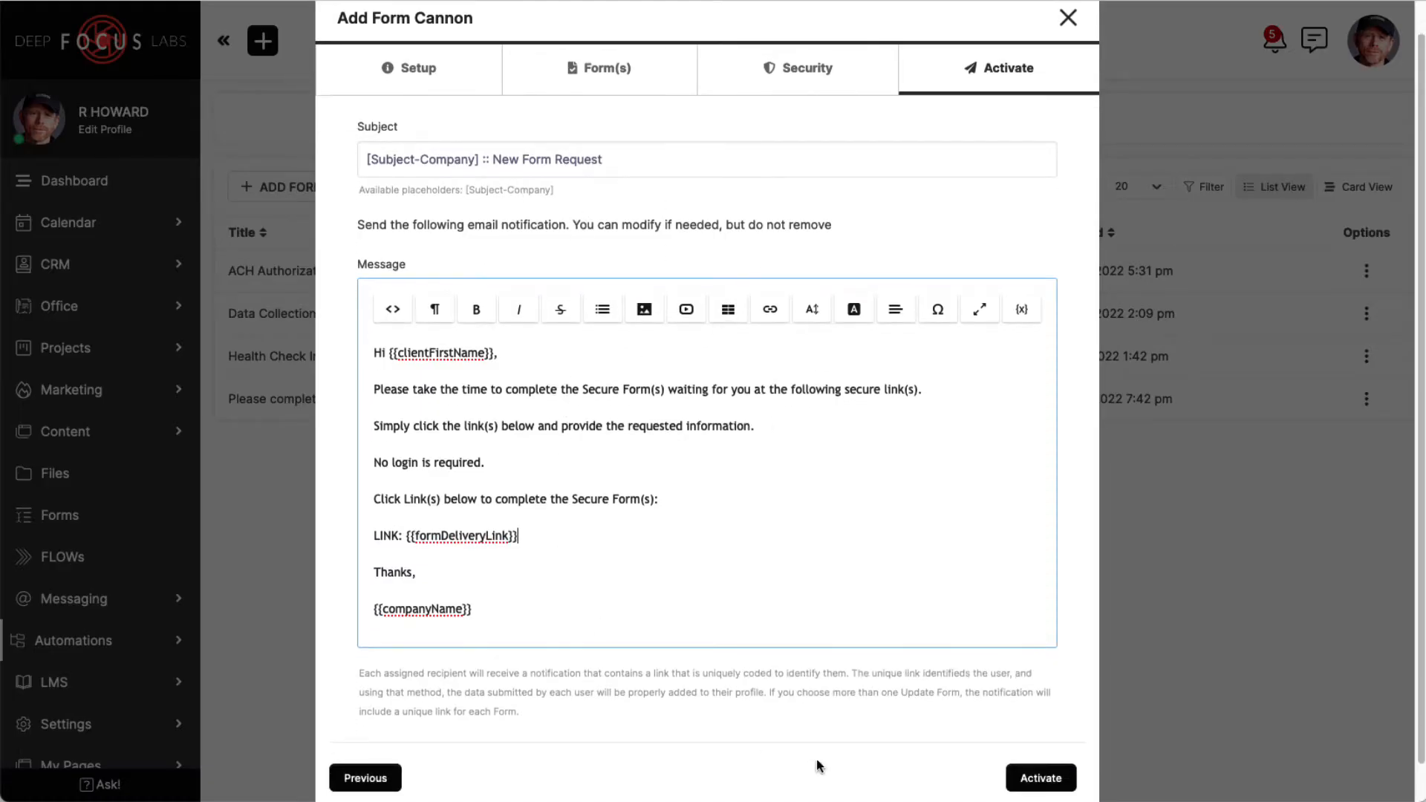
{"action": "left_click", "coordinate": [1039, 778]}
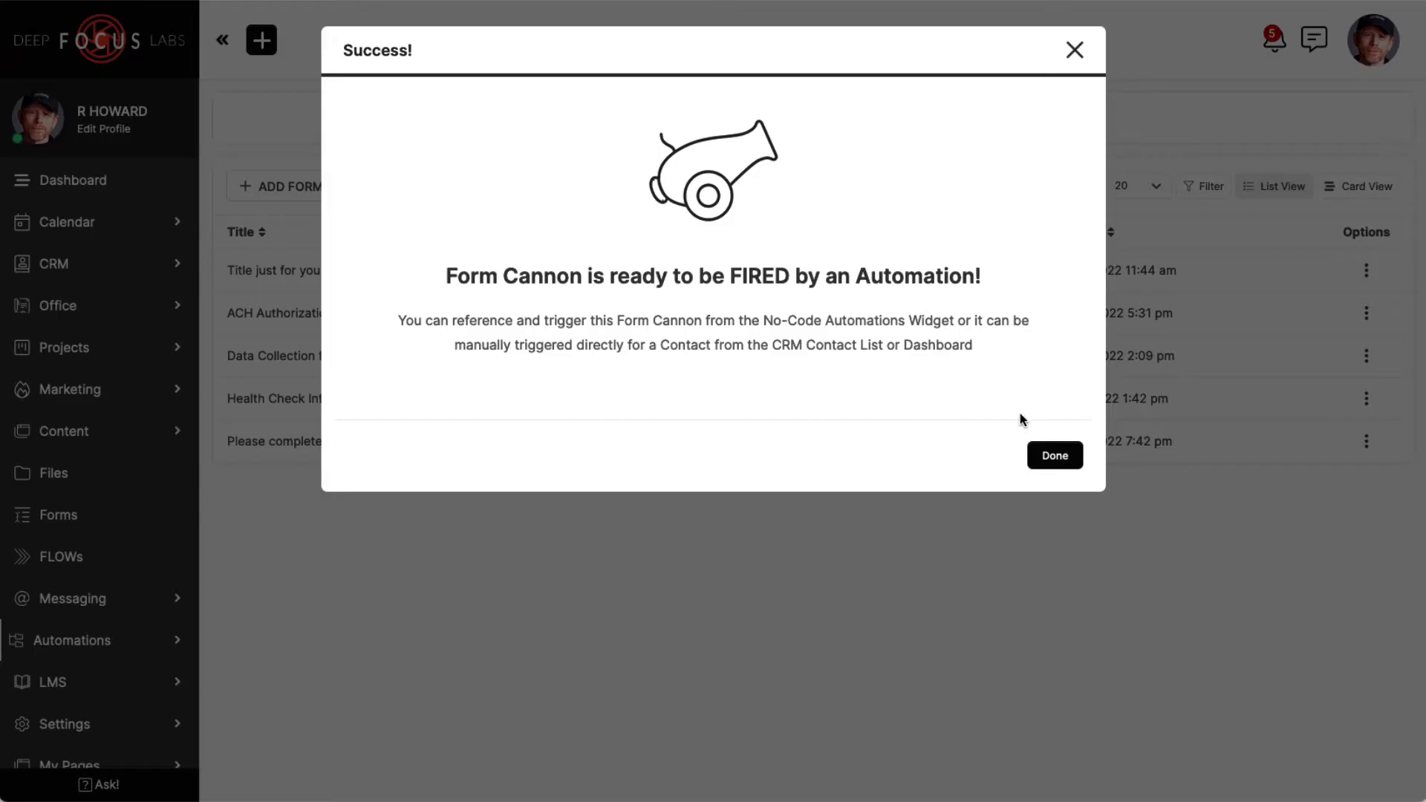
{"action": "left_click", "coordinate": [1049, 456]}
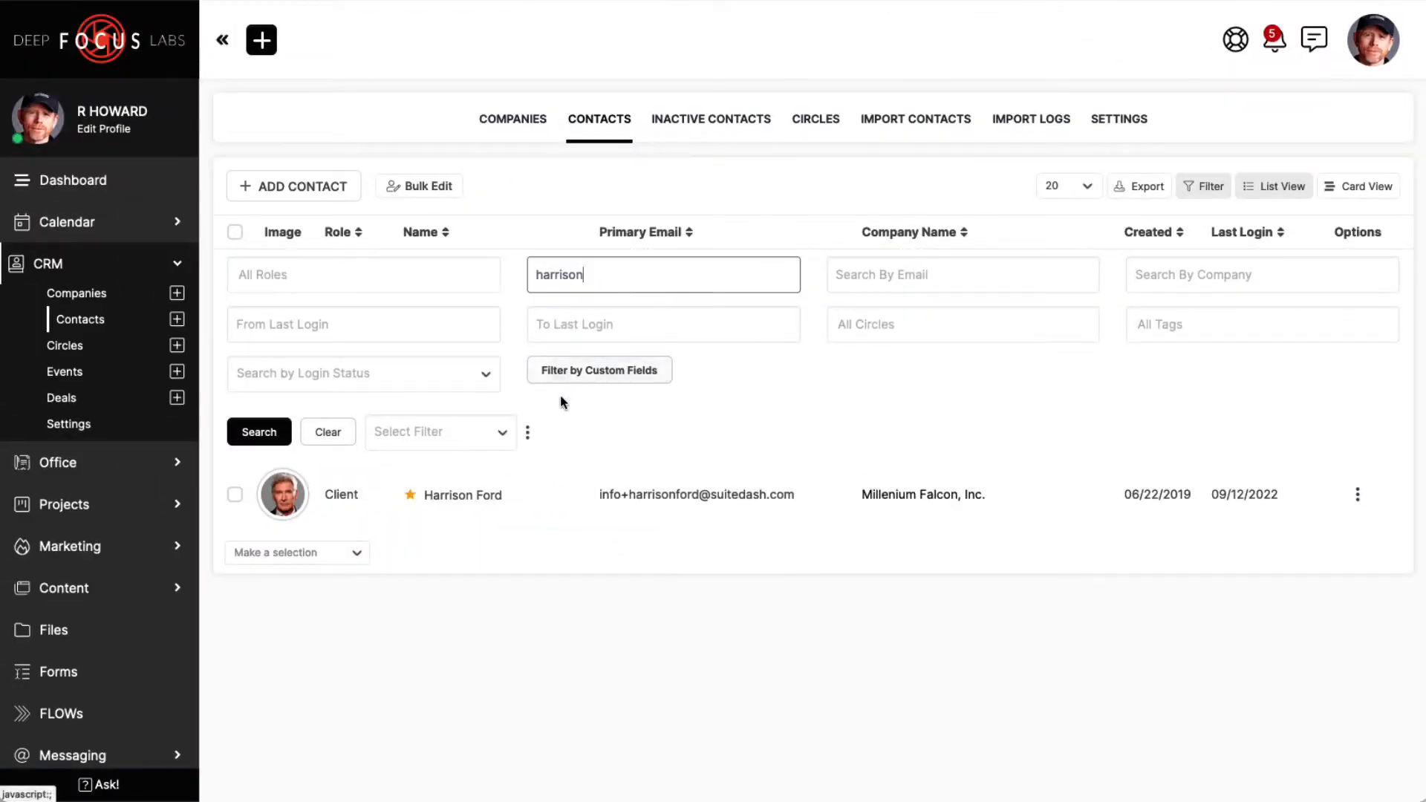
Fire the "Title just for your reference" form cannon manually for the Millenium Falcon, Inc. client contact
{"action": "left_click", "coordinate": [1364, 502]}
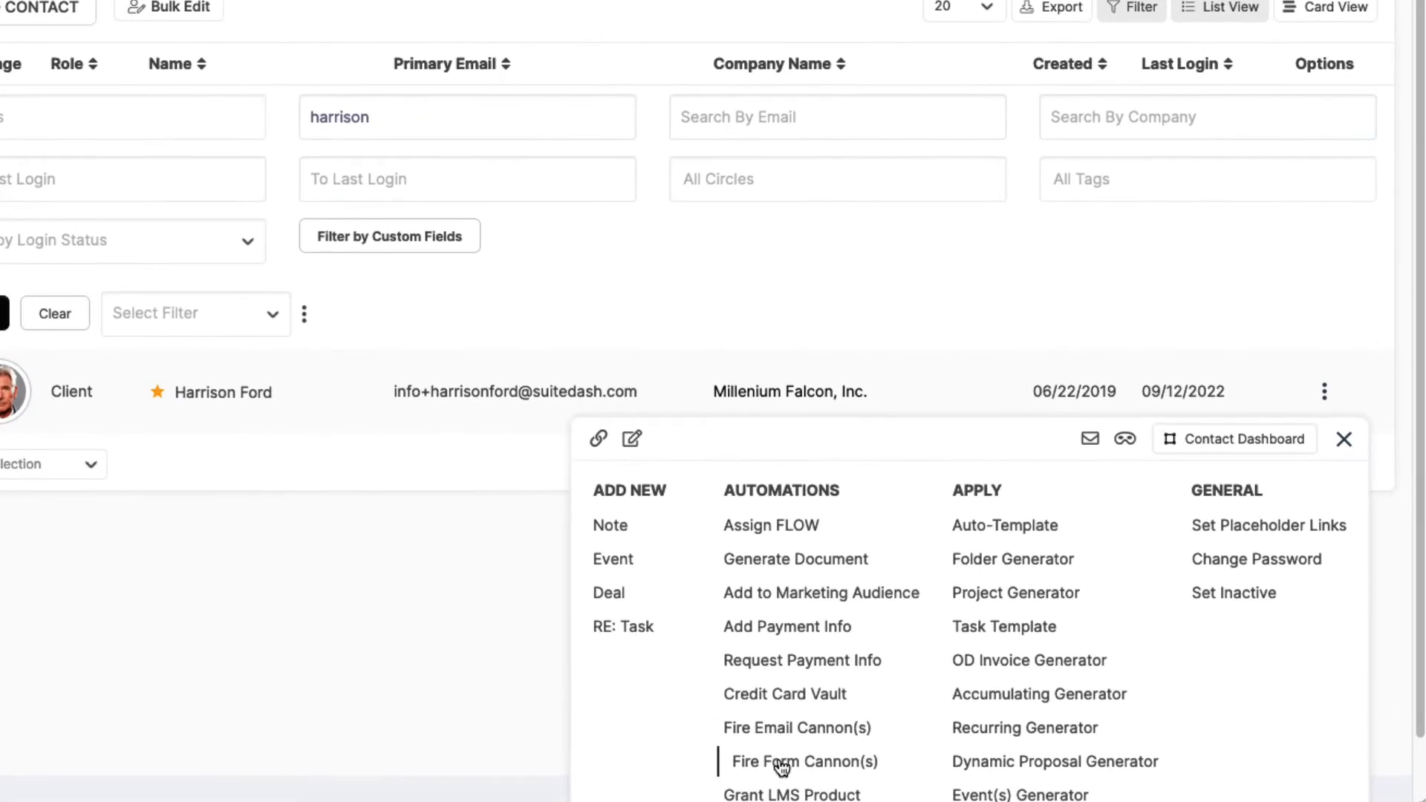
{"action": "left_click", "coordinate": [805, 761]}
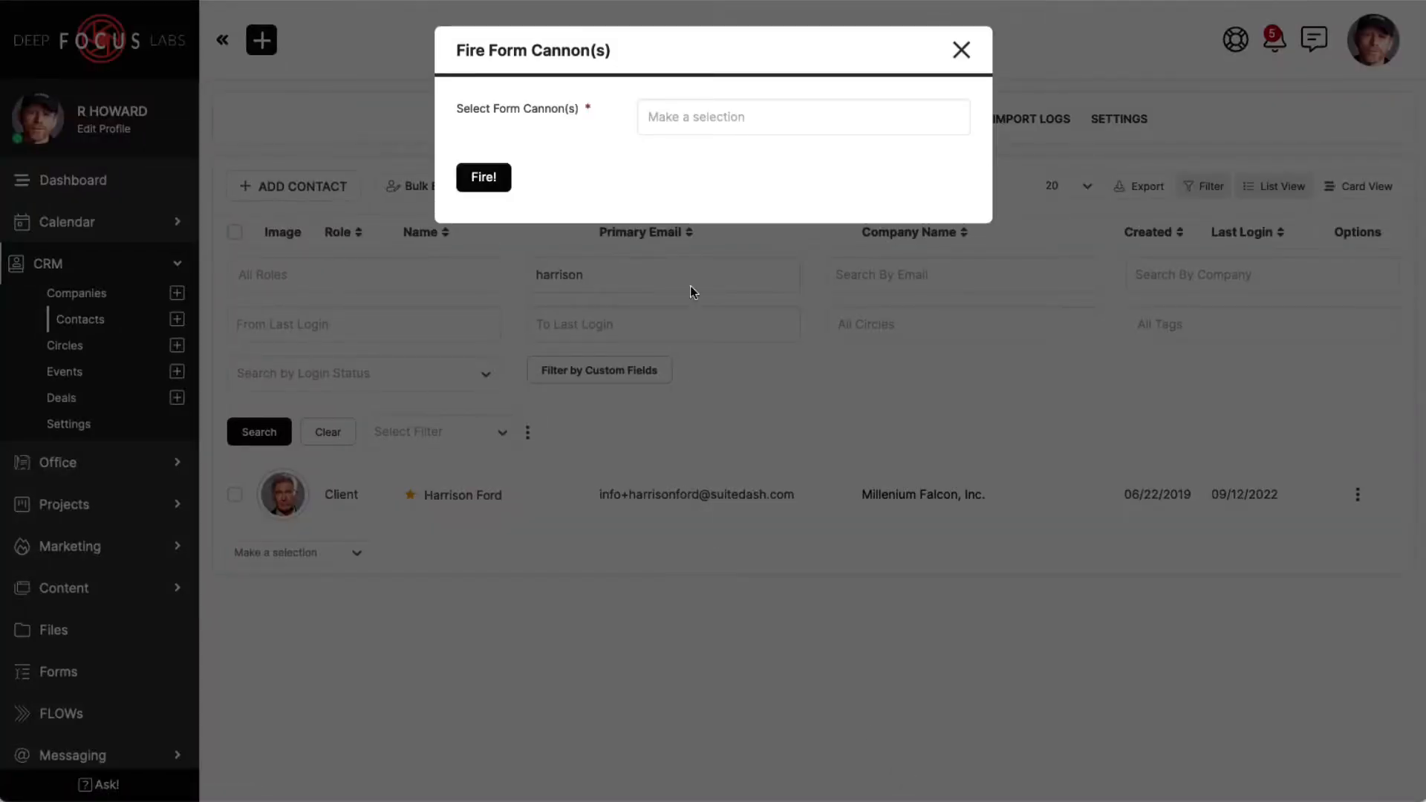
{"action": "left_click", "coordinate": [679, 113]}
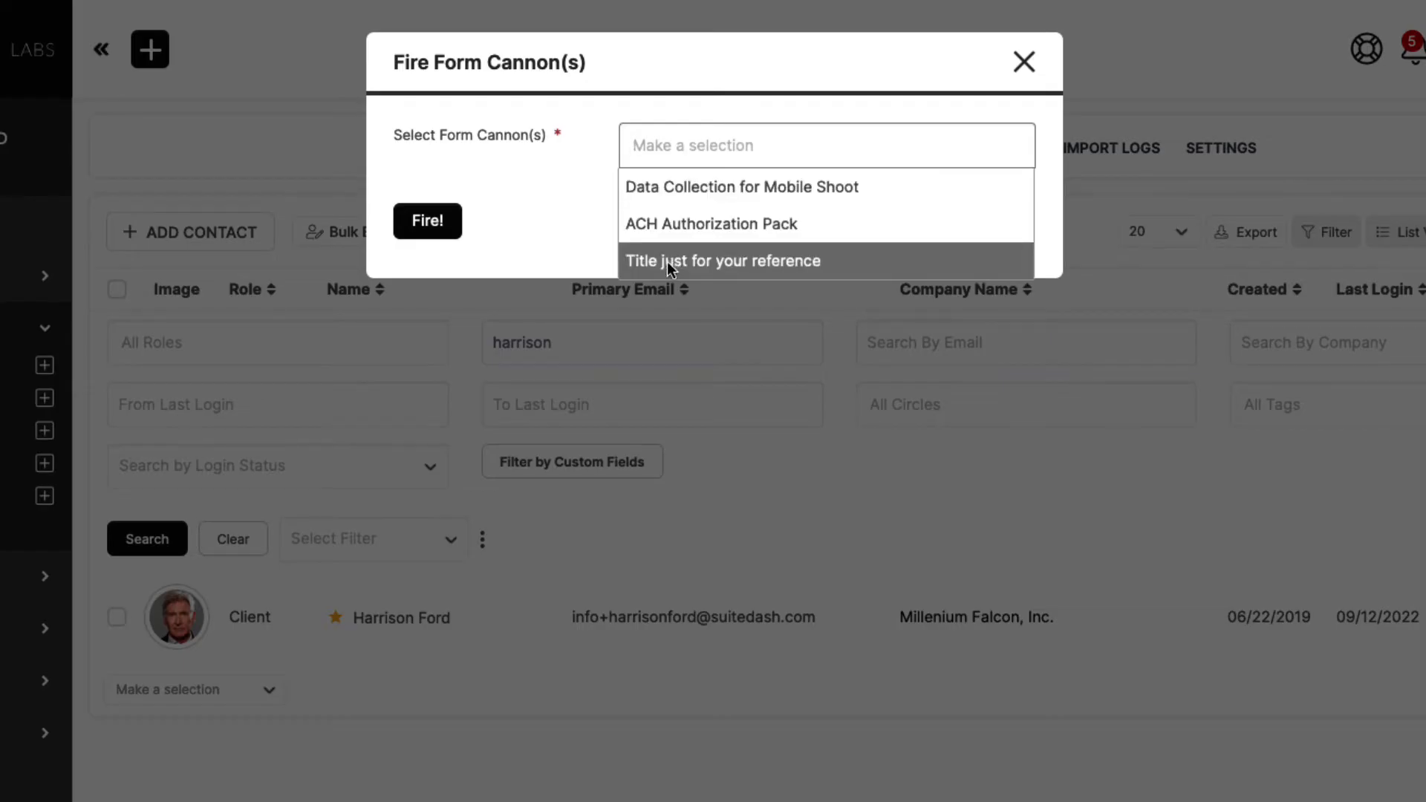
{"action": "left_click", "coordinate": [666, 261]}
{"action": "left_click", "coordinate": [430, 220]}
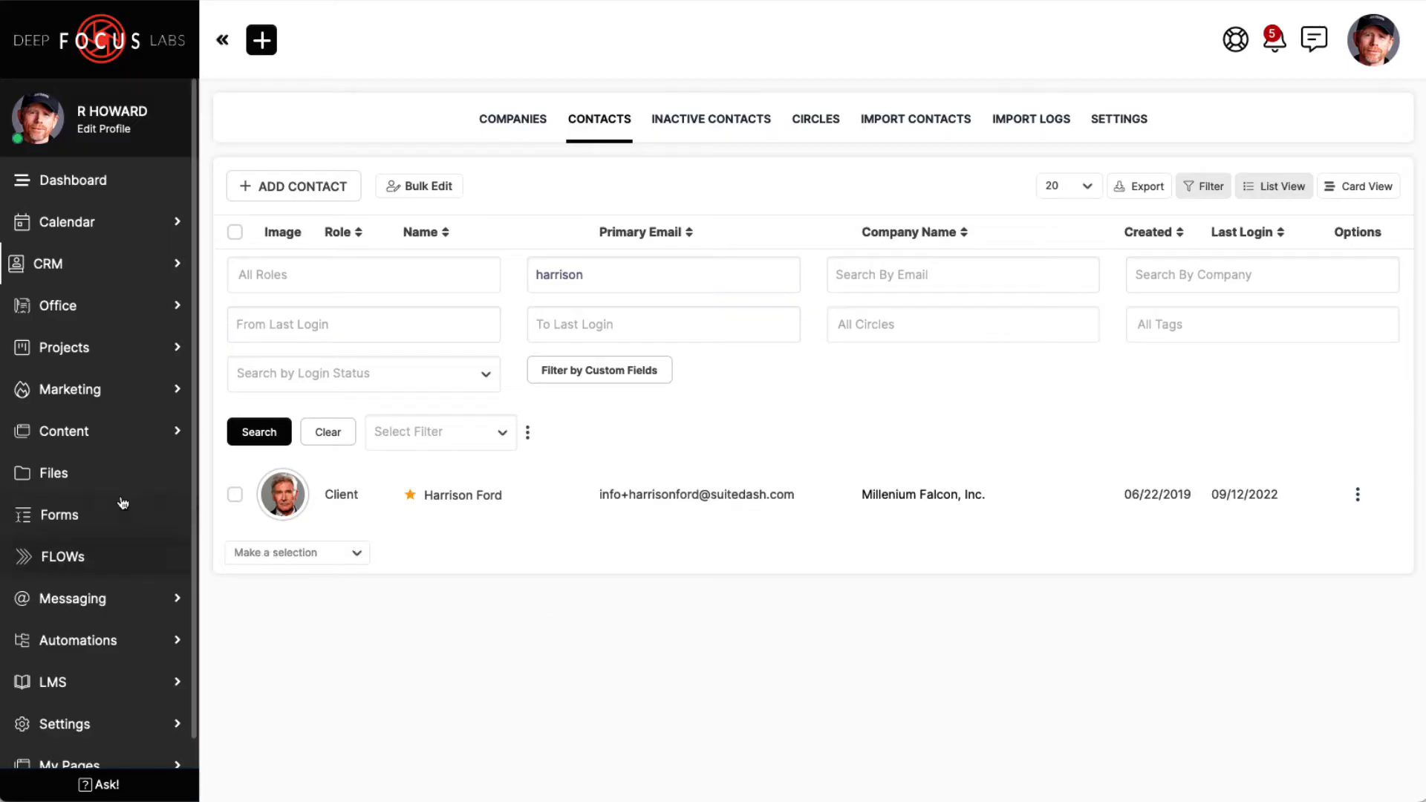
Add an auto-template titled "After Invoice is Paid" and open the choices for its first automation
{"action": "left_click", "coordinate": [106, 643]}
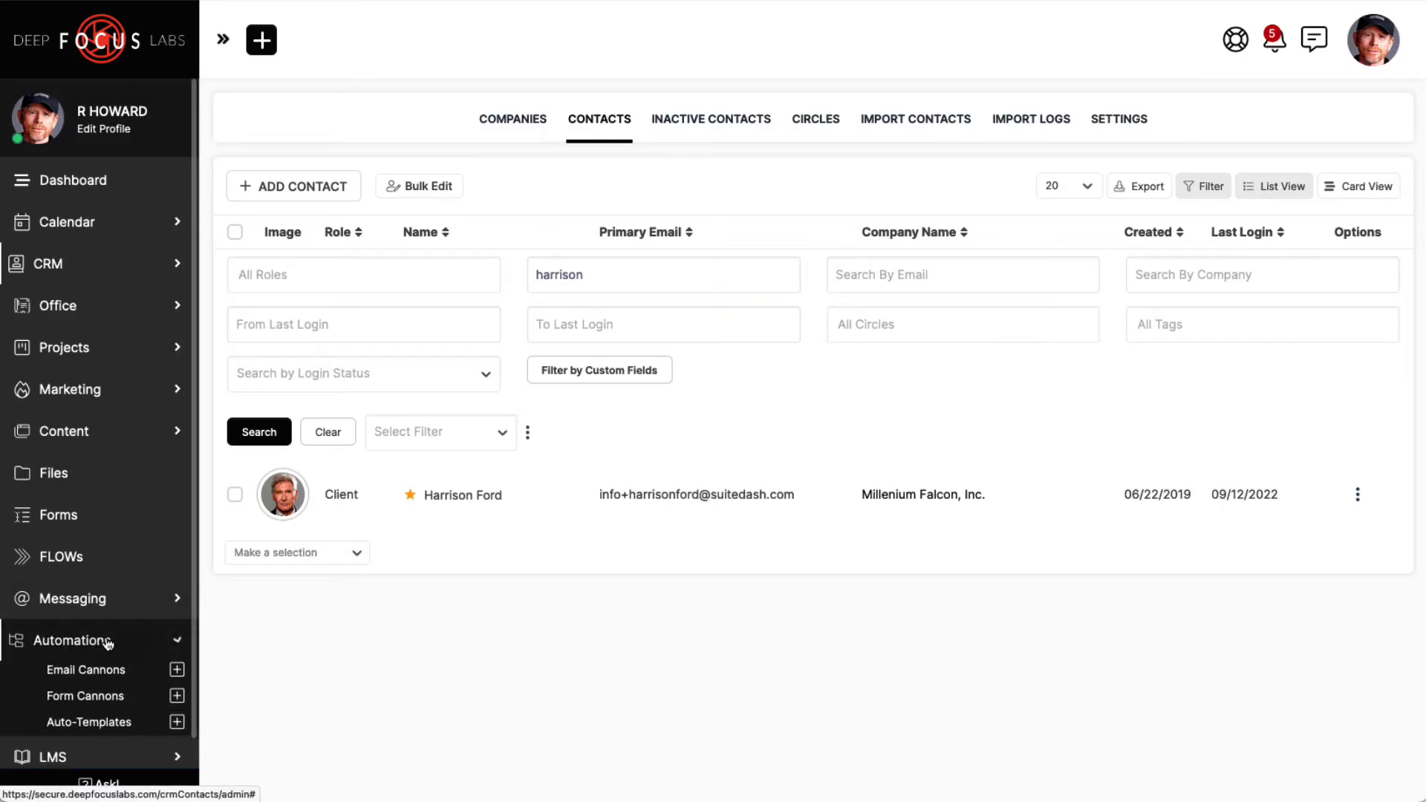
{"action": "left_click", "coordinate": [86, 724]}
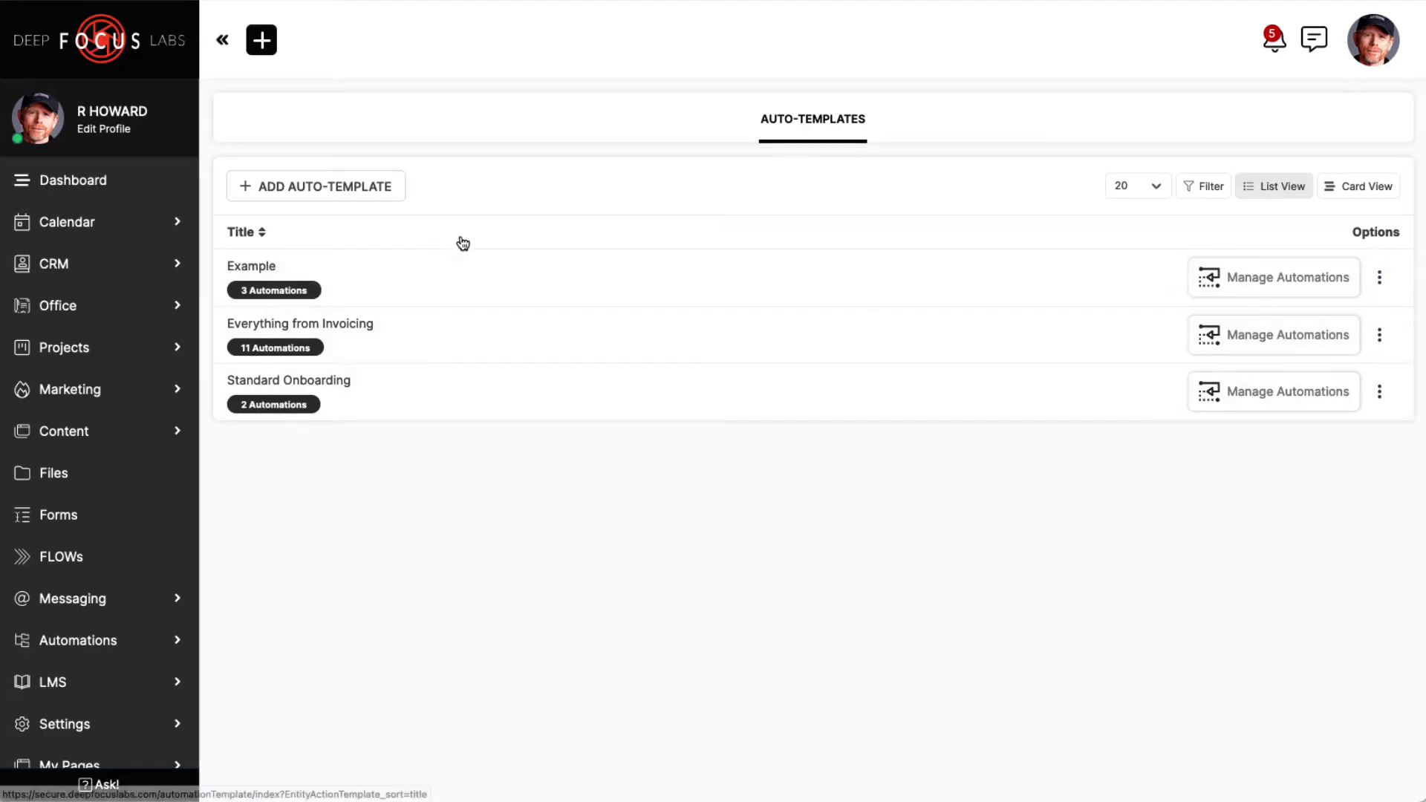
{"action": "left_click", "coordinate": [354, 188]}
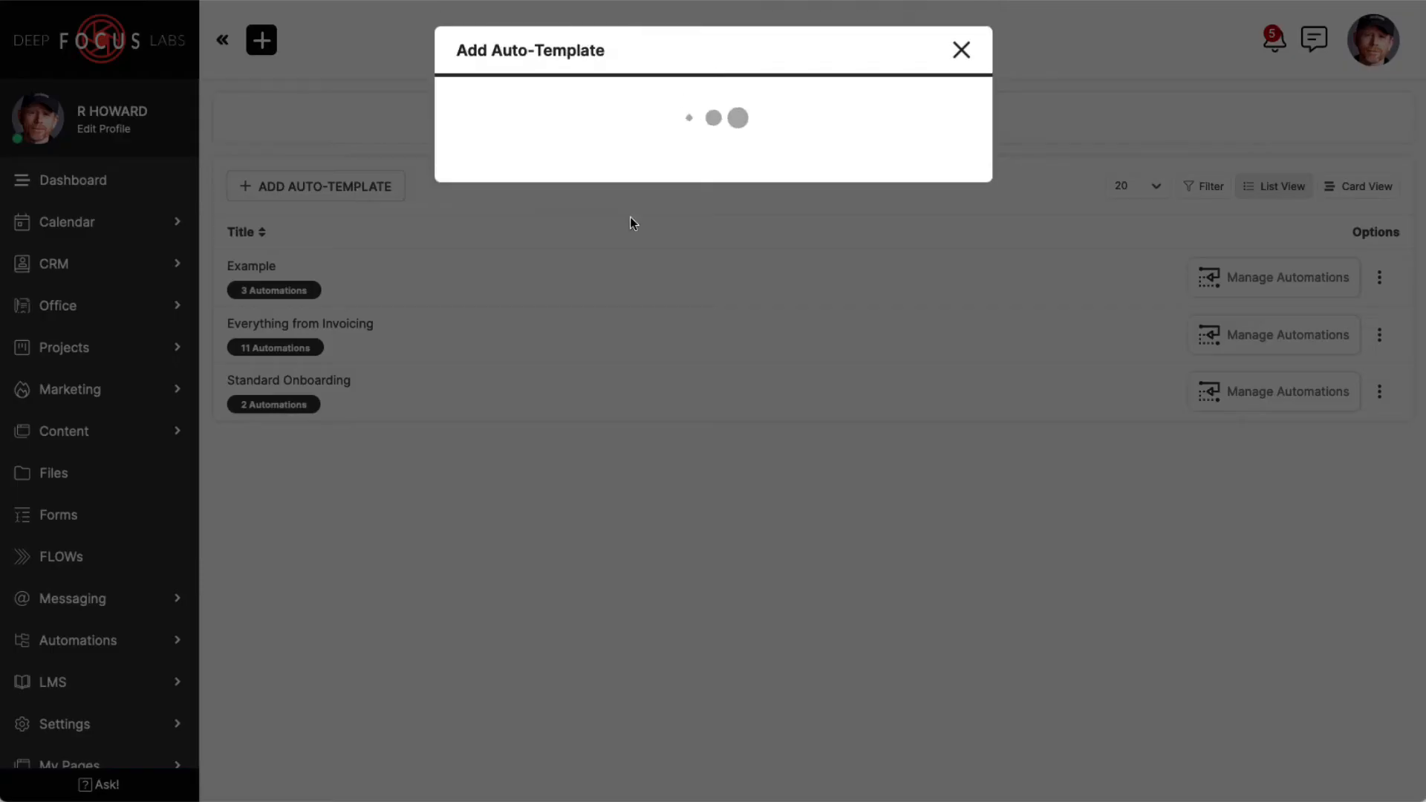
{"action": "left_click", "coordinate": [658, 195]}
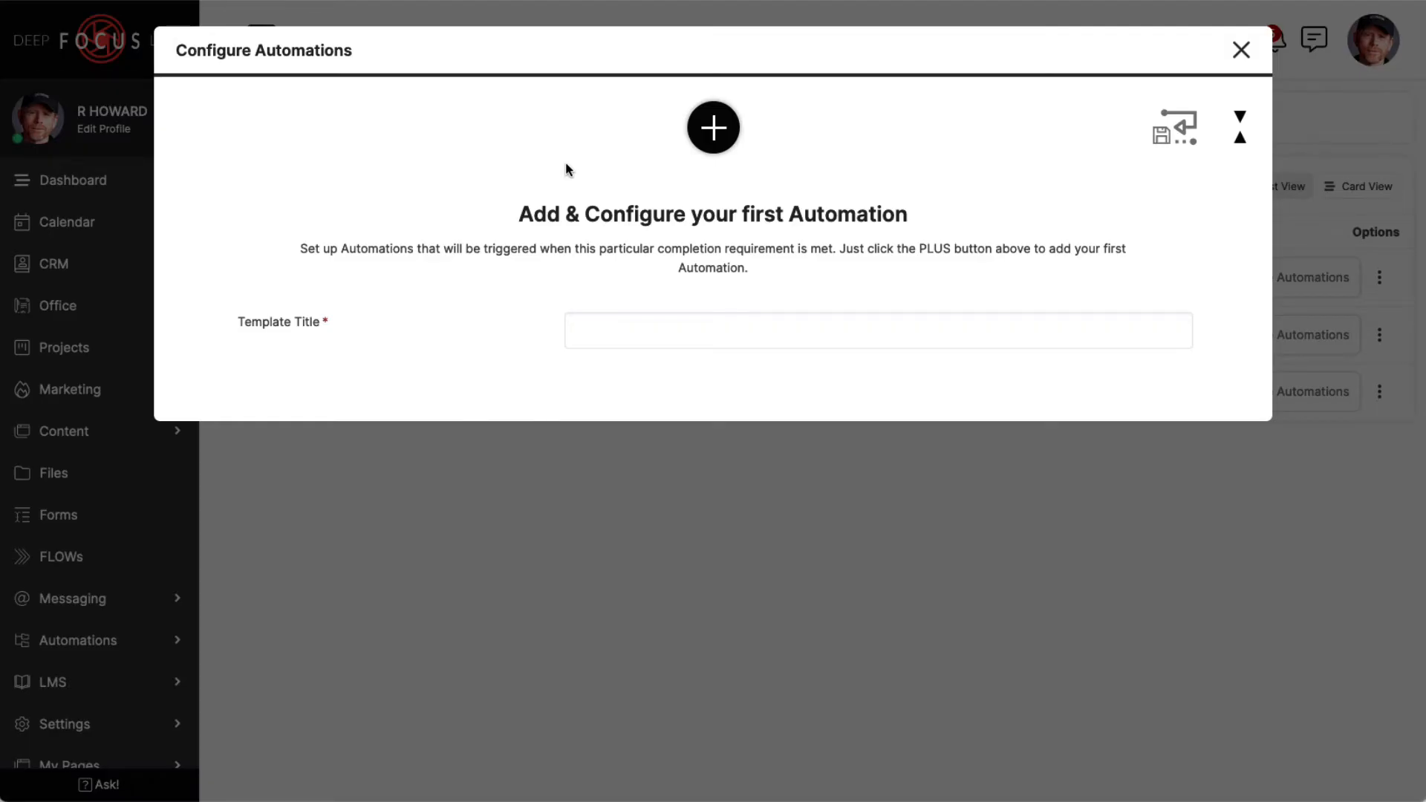
{"action": "left_click", "coordinate": [658, 323]}
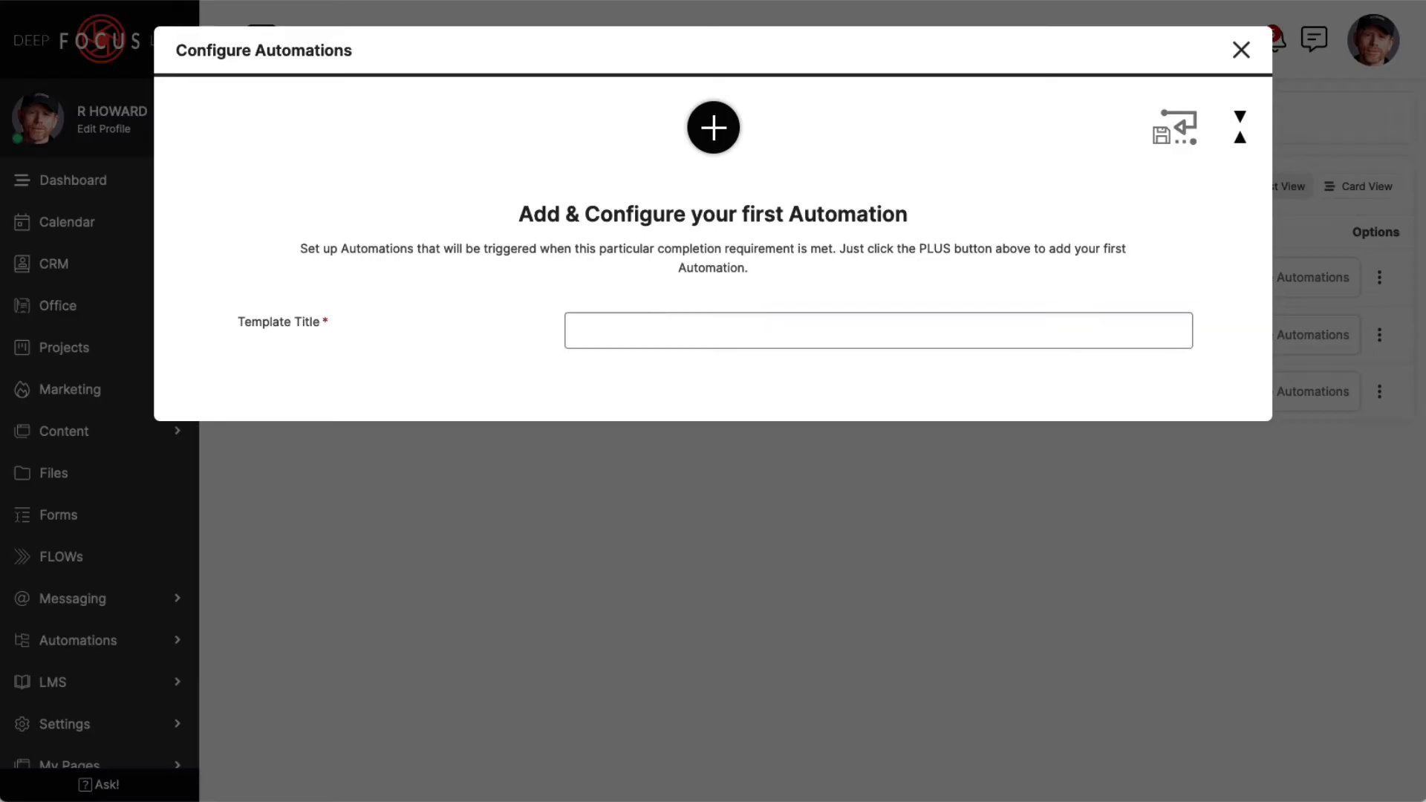
{"action": "type", "text": "After Invoice is Paid"}
{"action": "left_click", "coordinate": [712, 127]}
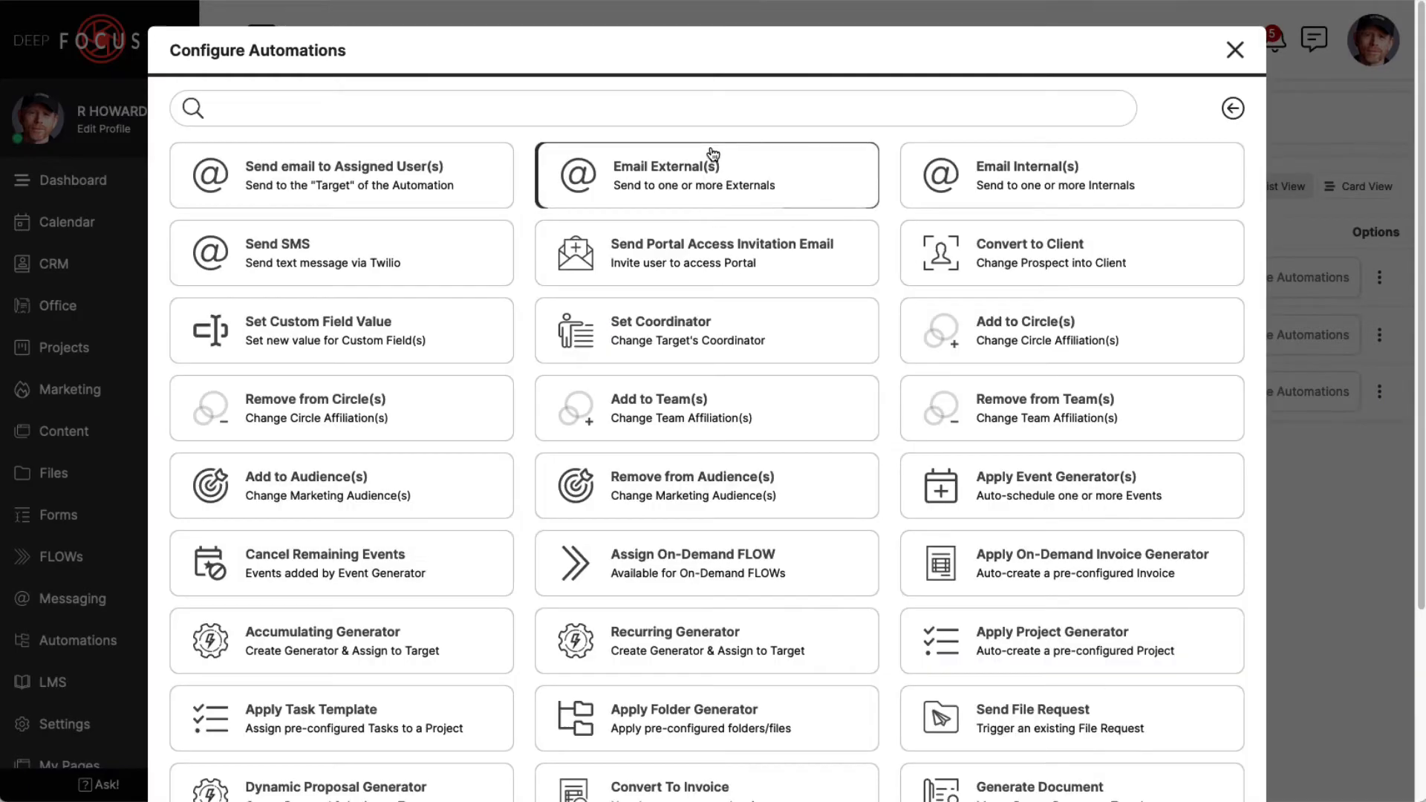
Add a Fire Form Cannon(s) automation using the "Title just for your reference" cannon to the "After Invoice is Paid" auto-template and save it
{"action": "left_click", "coordinate": [636, 107]}
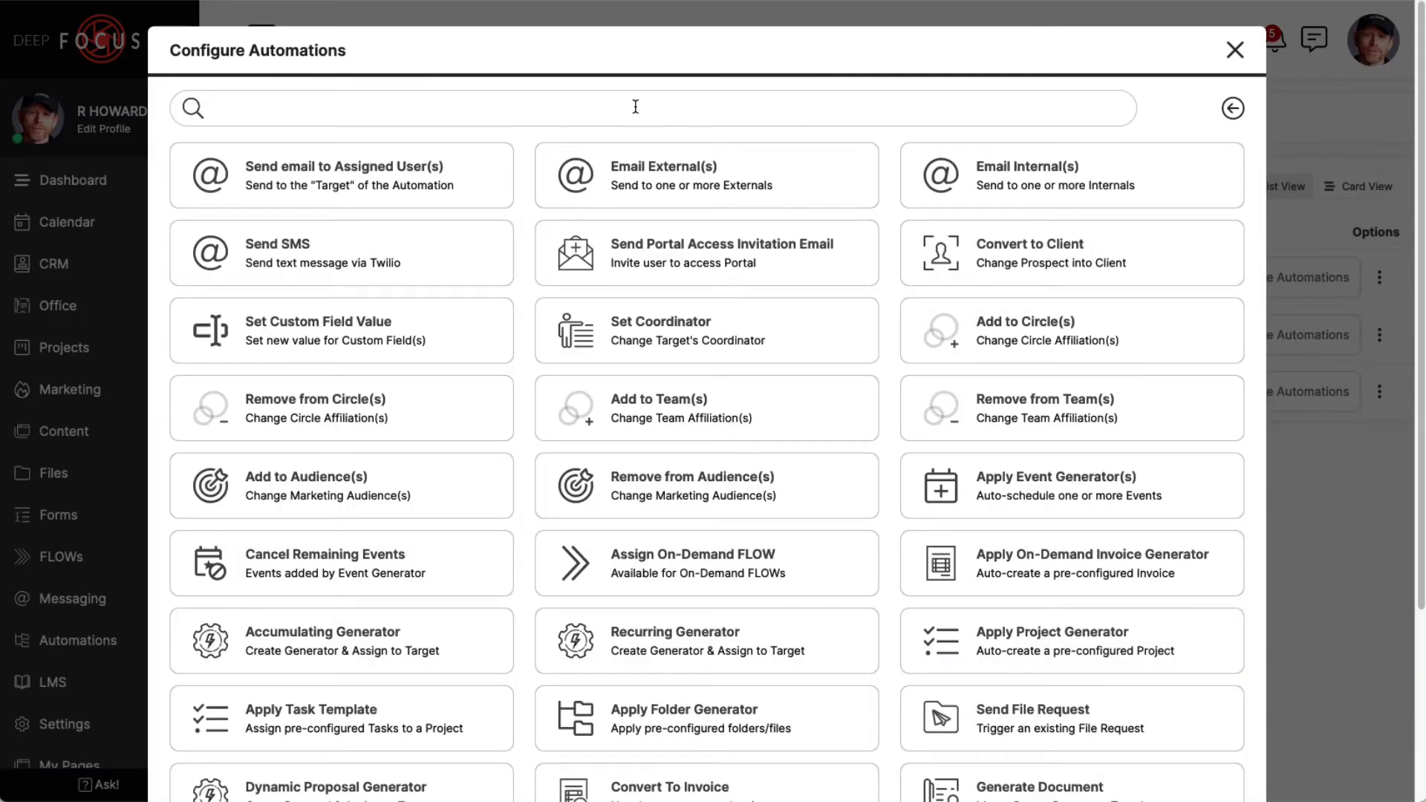
{"action": "type", "text": "cann"}
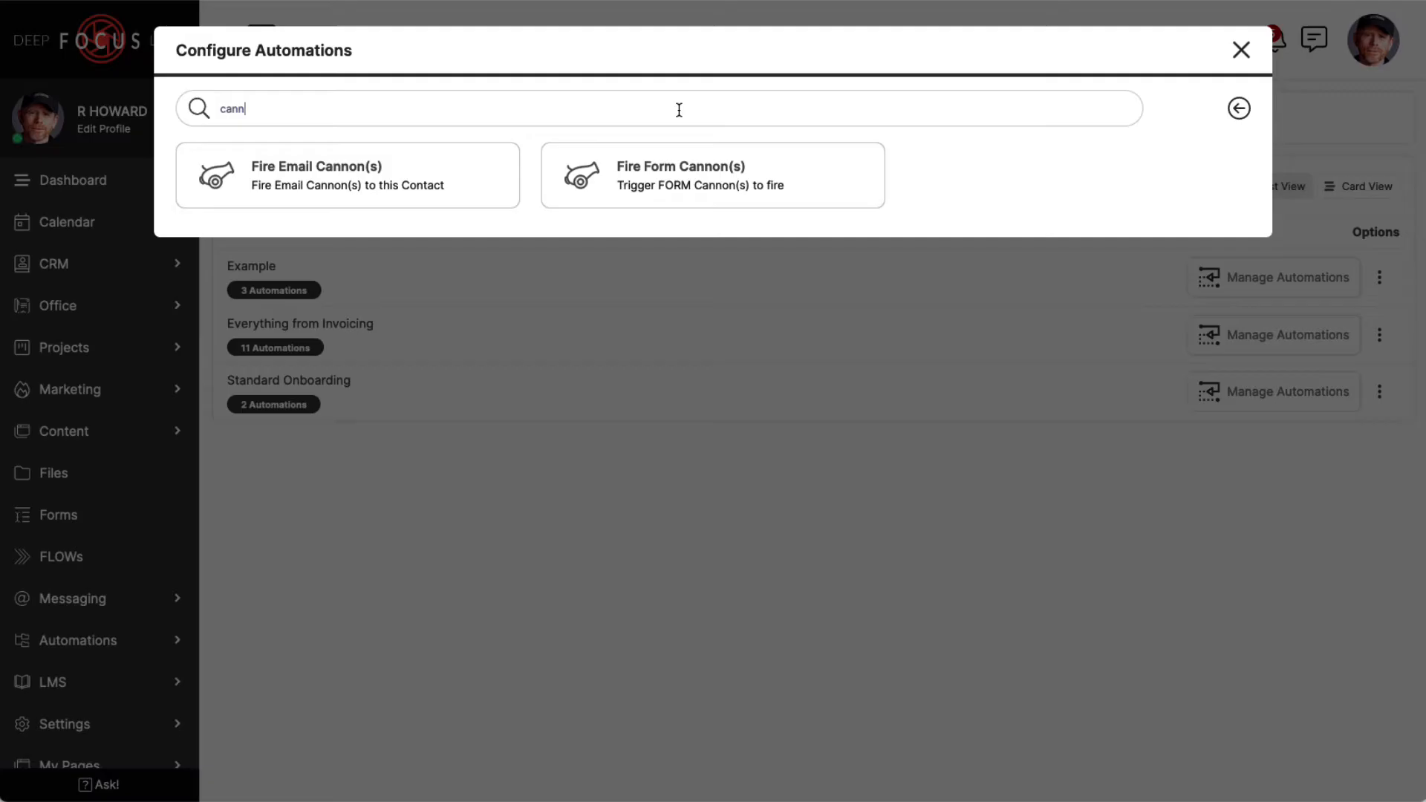
{"action": "left_click", "coordinate": [689, 160]}
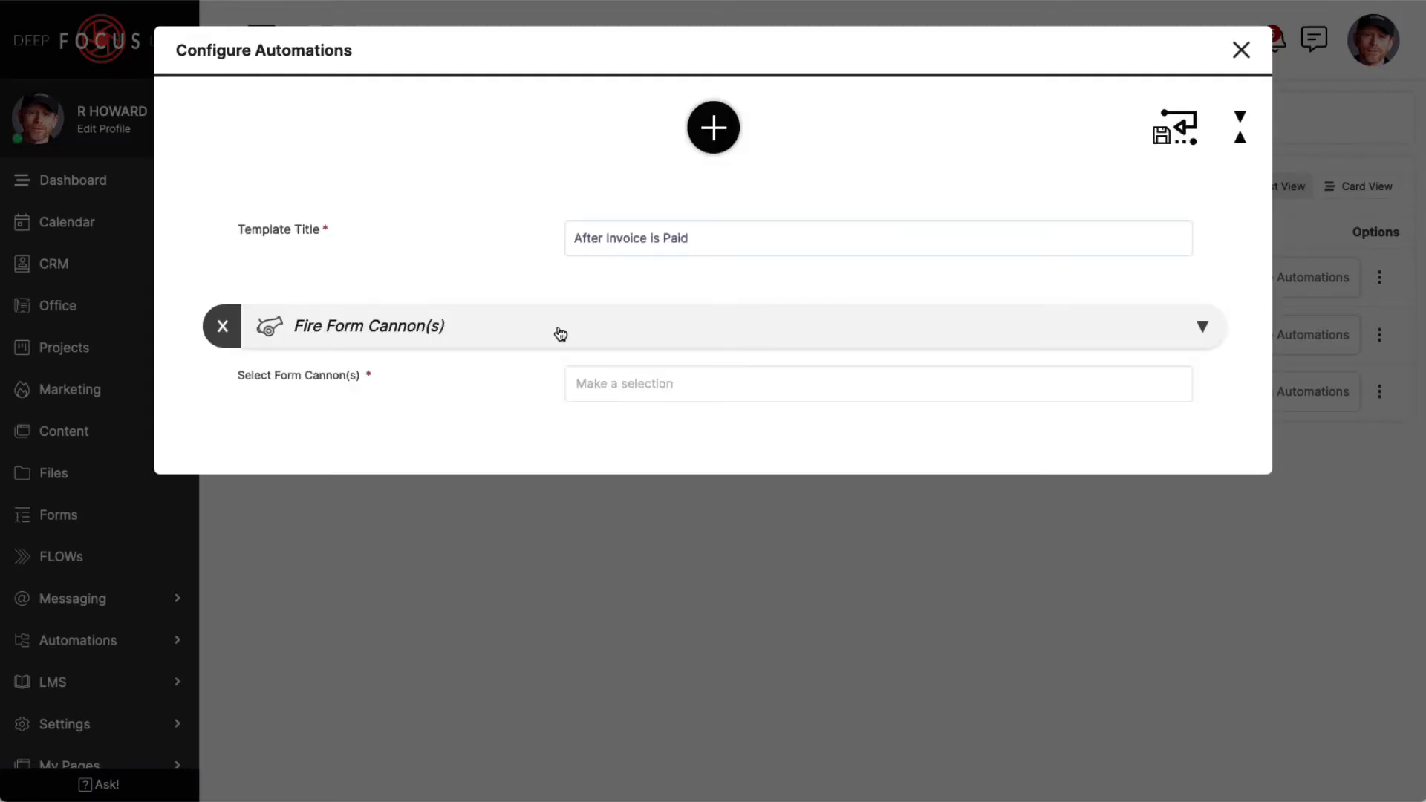
{"action": "left_click", "coordinate": [605, 383]}
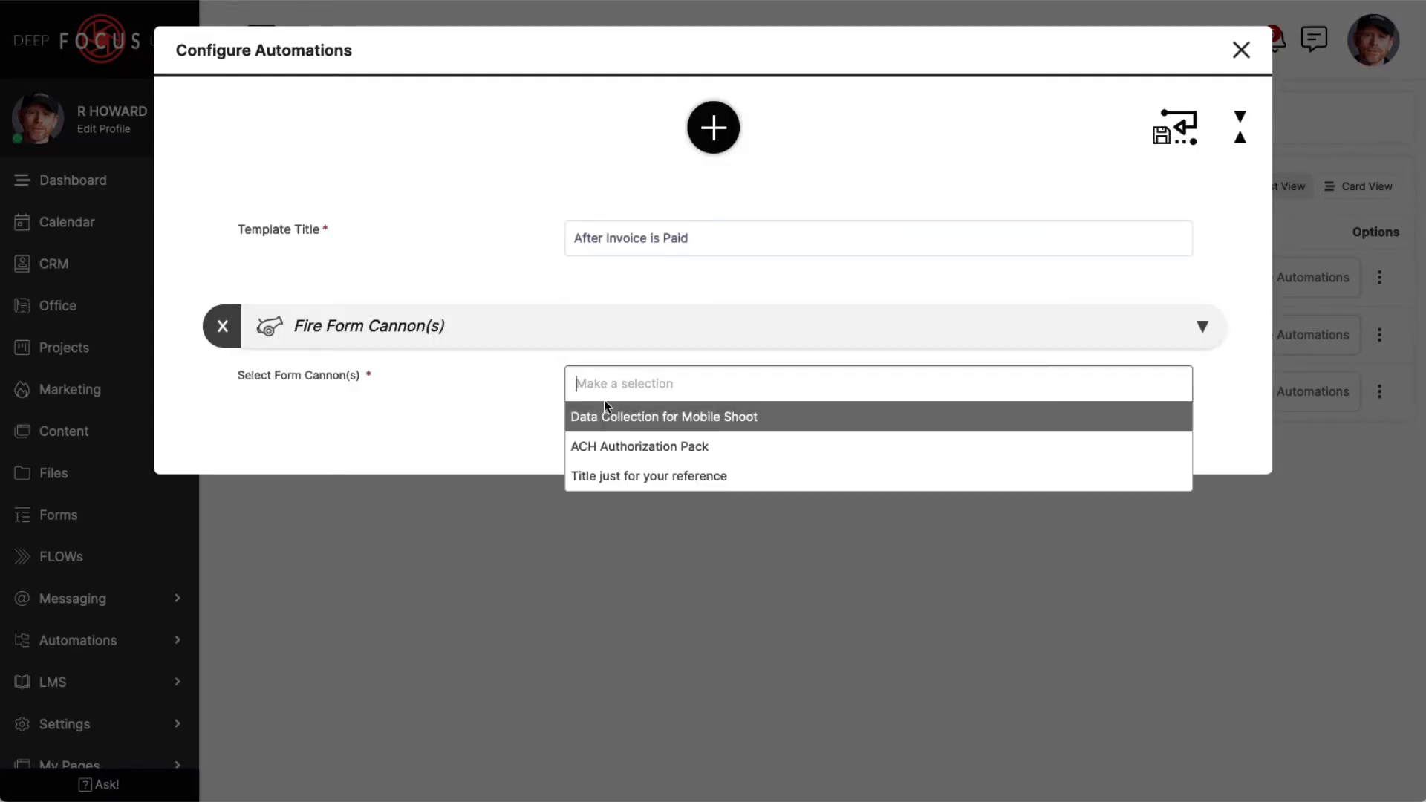
{"action": "left_click", "coordinate": [606, 474]}
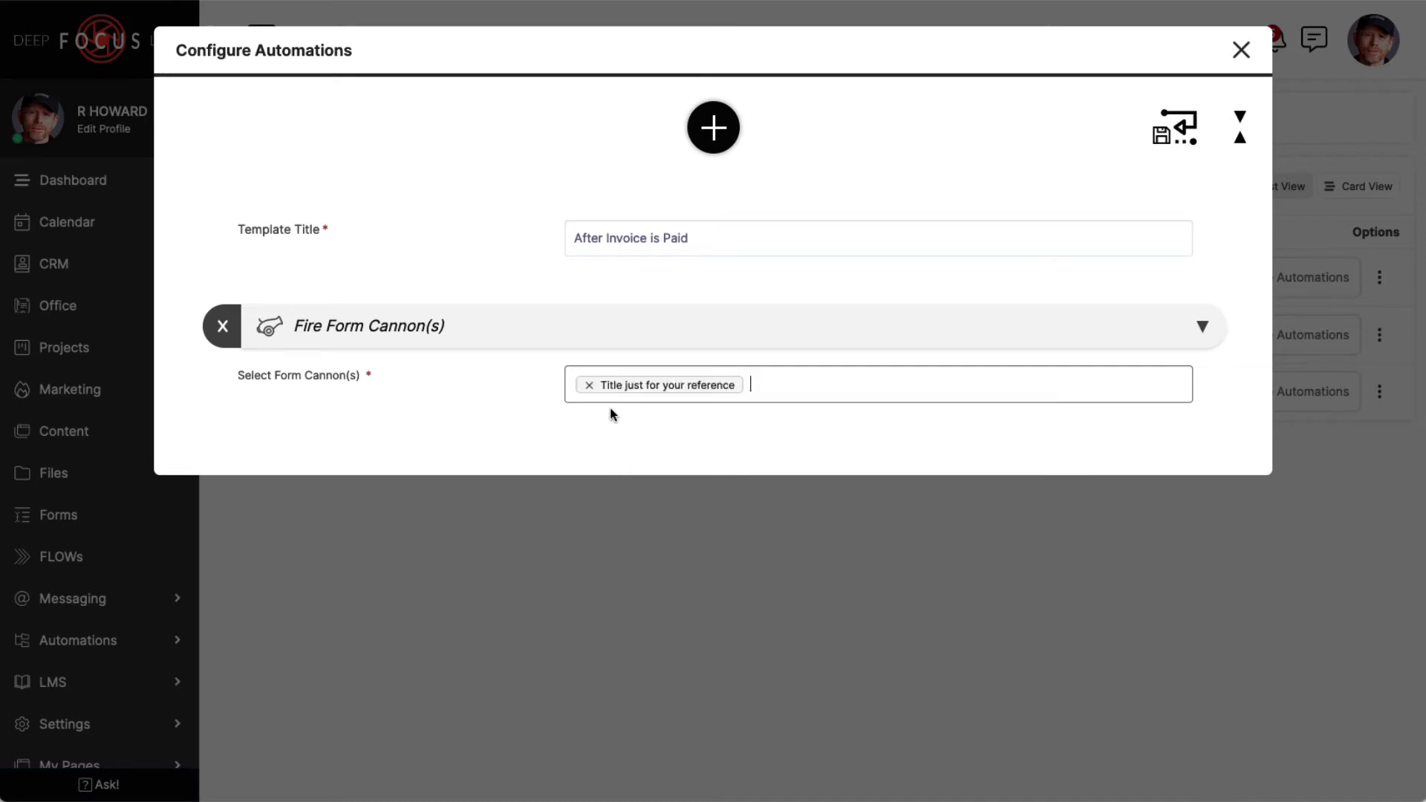
{"action": "left_click", "coordinate": [1173, 134]}
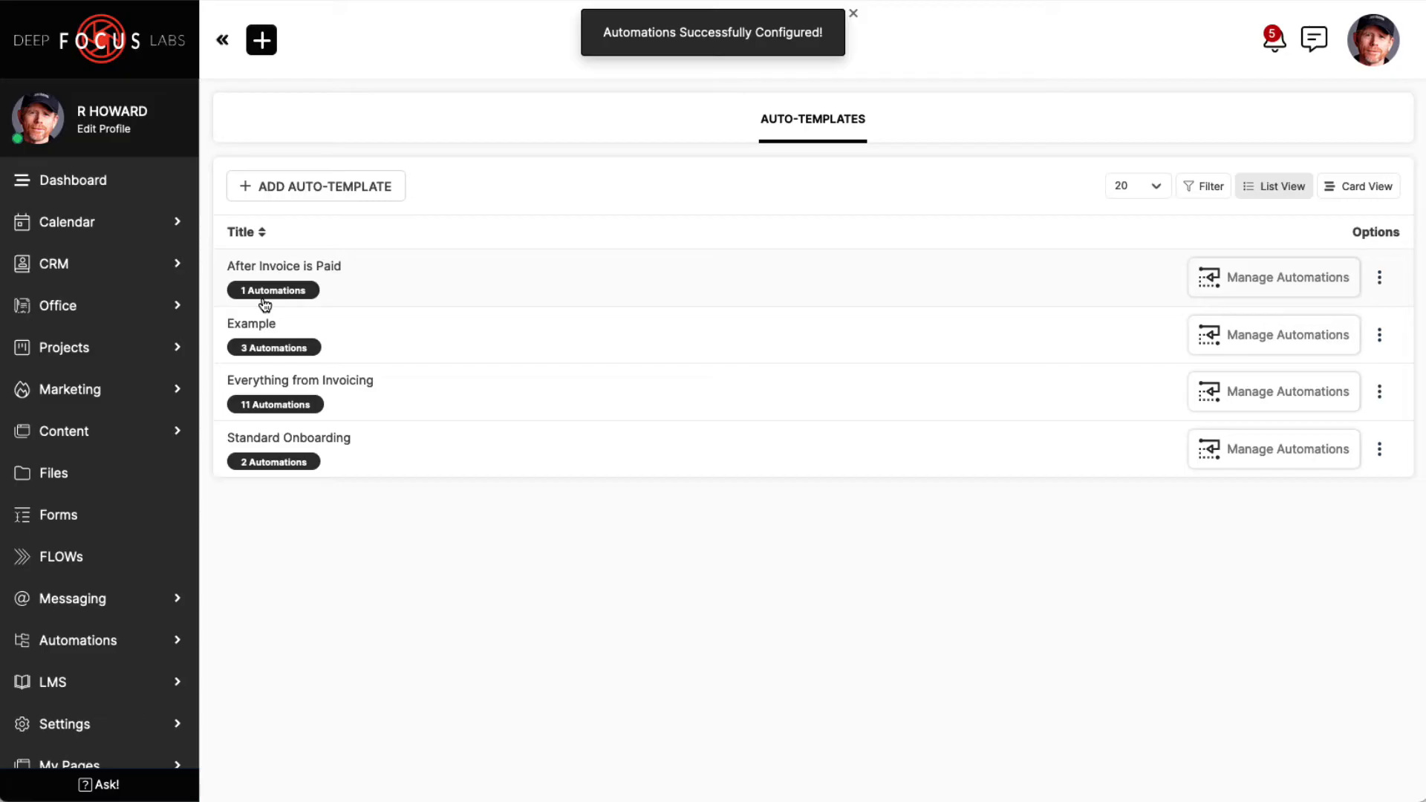
Review the configuration of the "After Invoice is Paid" auto-template and the automations available to add, then close it without changes
{"action": "left_click", "coordinate": [1244, 277]}
{"action": "left_click", "coordinate": [777, 215]}
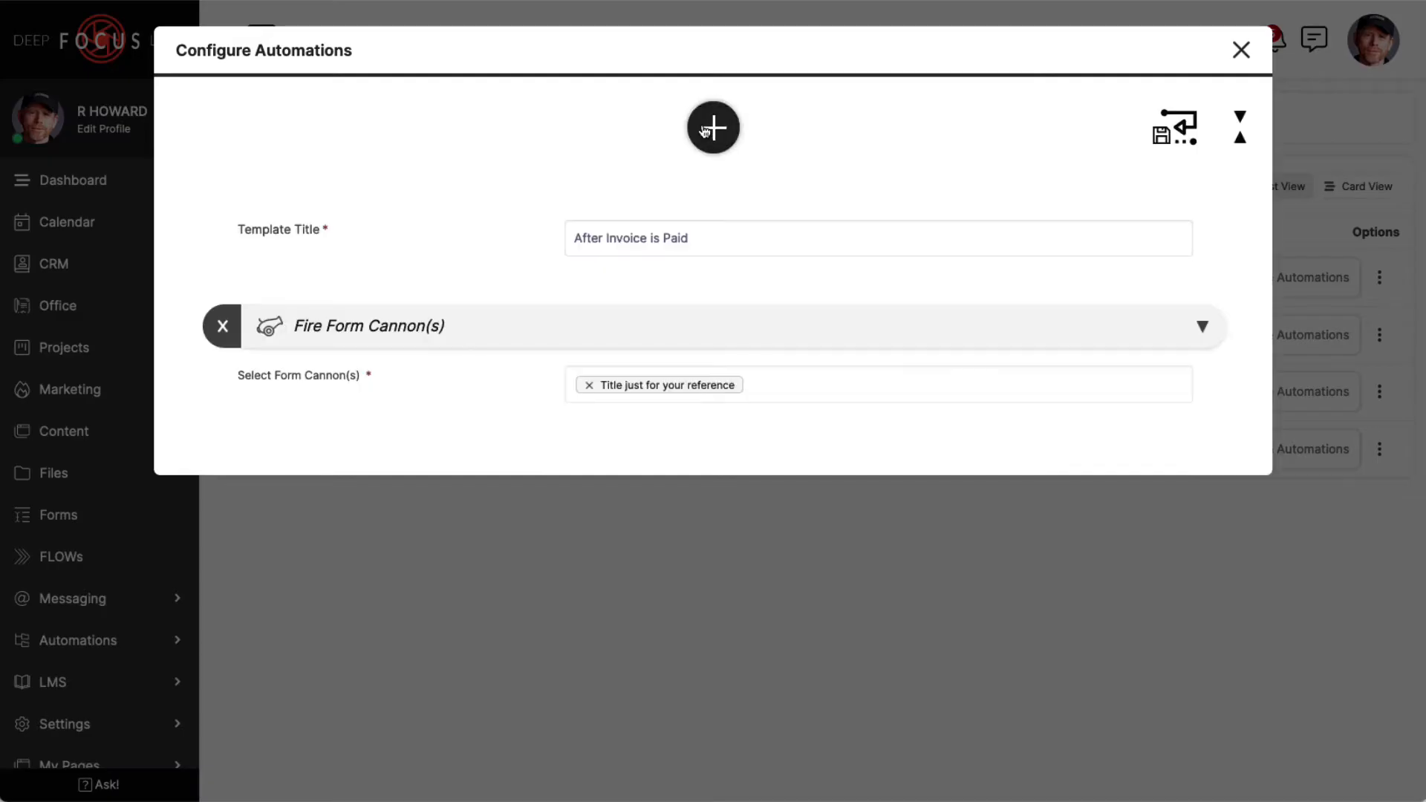
{"action": "left_click", "coordinate": [709, 128]}
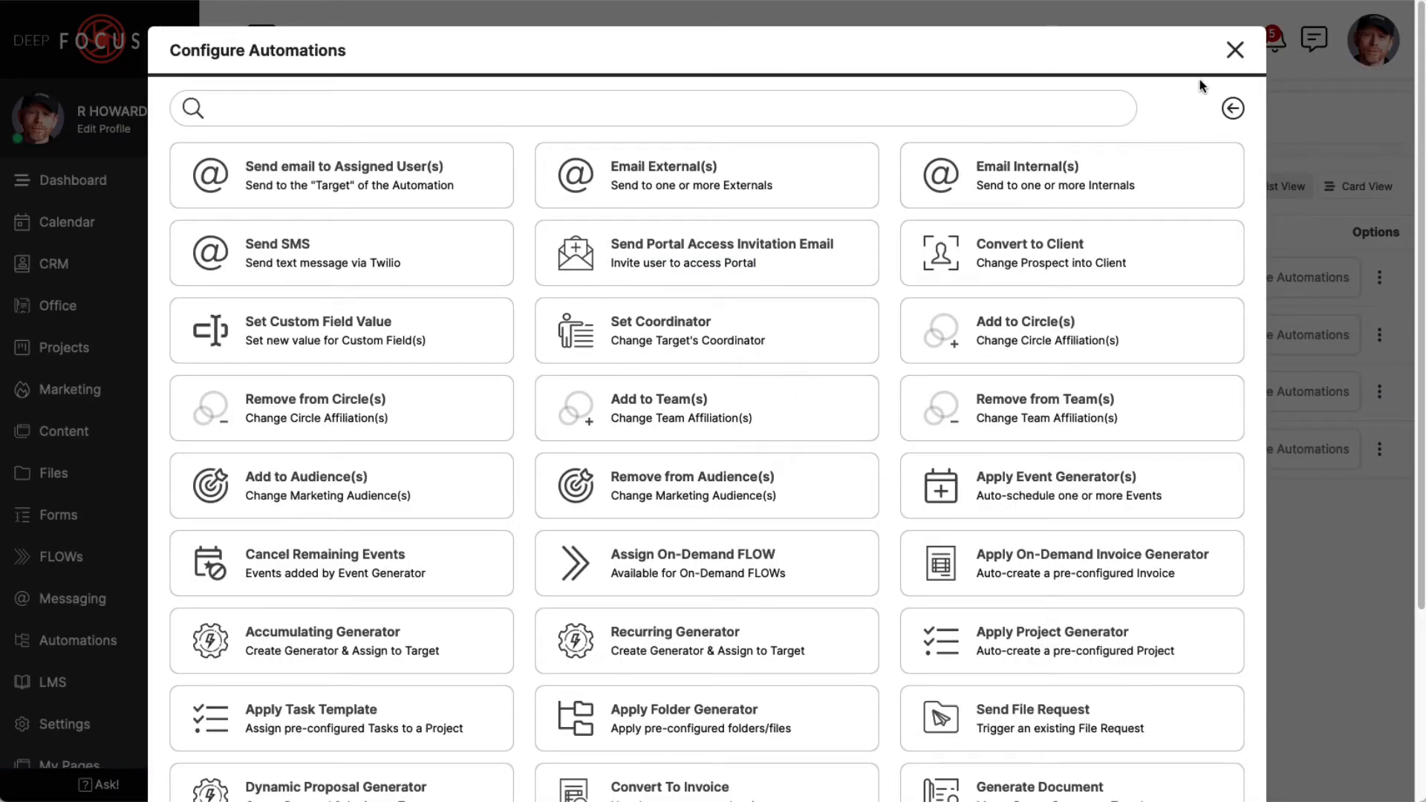
{"action": "left_click", "coordinate": [1234, 50]}
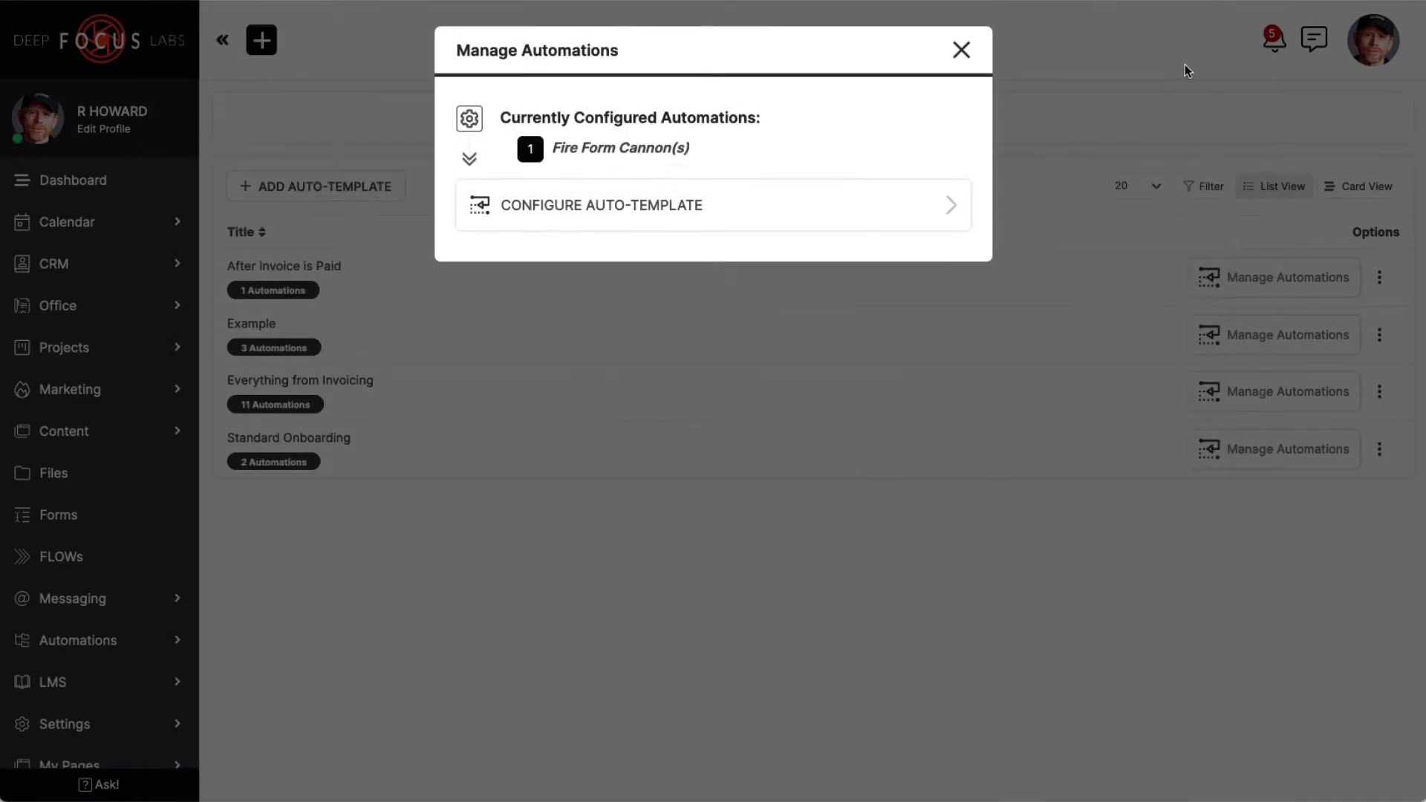
{"action": "left_click", "coordinate": [963, 56]}
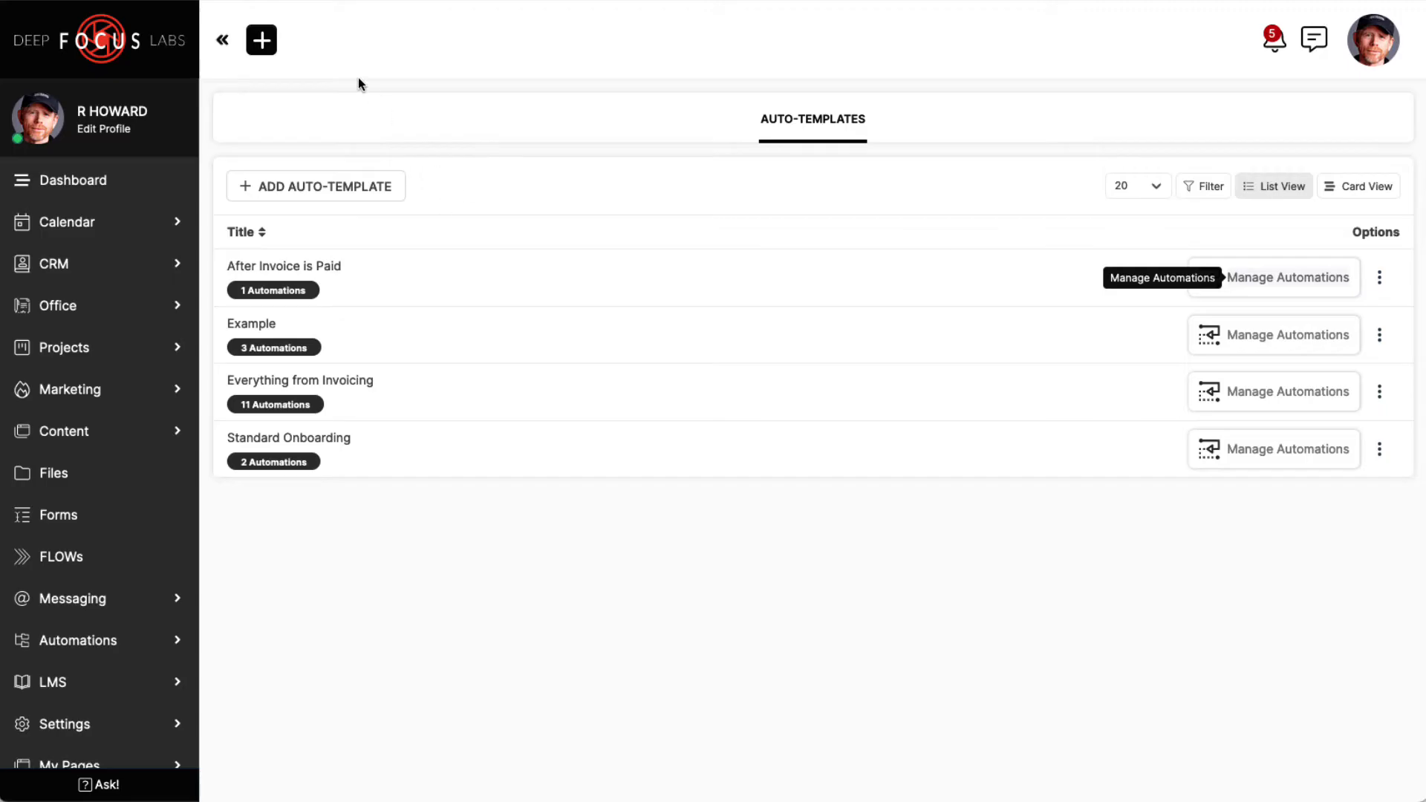
Start a new invoice assigned to the Millenium Falcon, Inc. client and title it "Invoice before Form Cannon"
{"action": "left_click", "coordinate": [269, 46]}
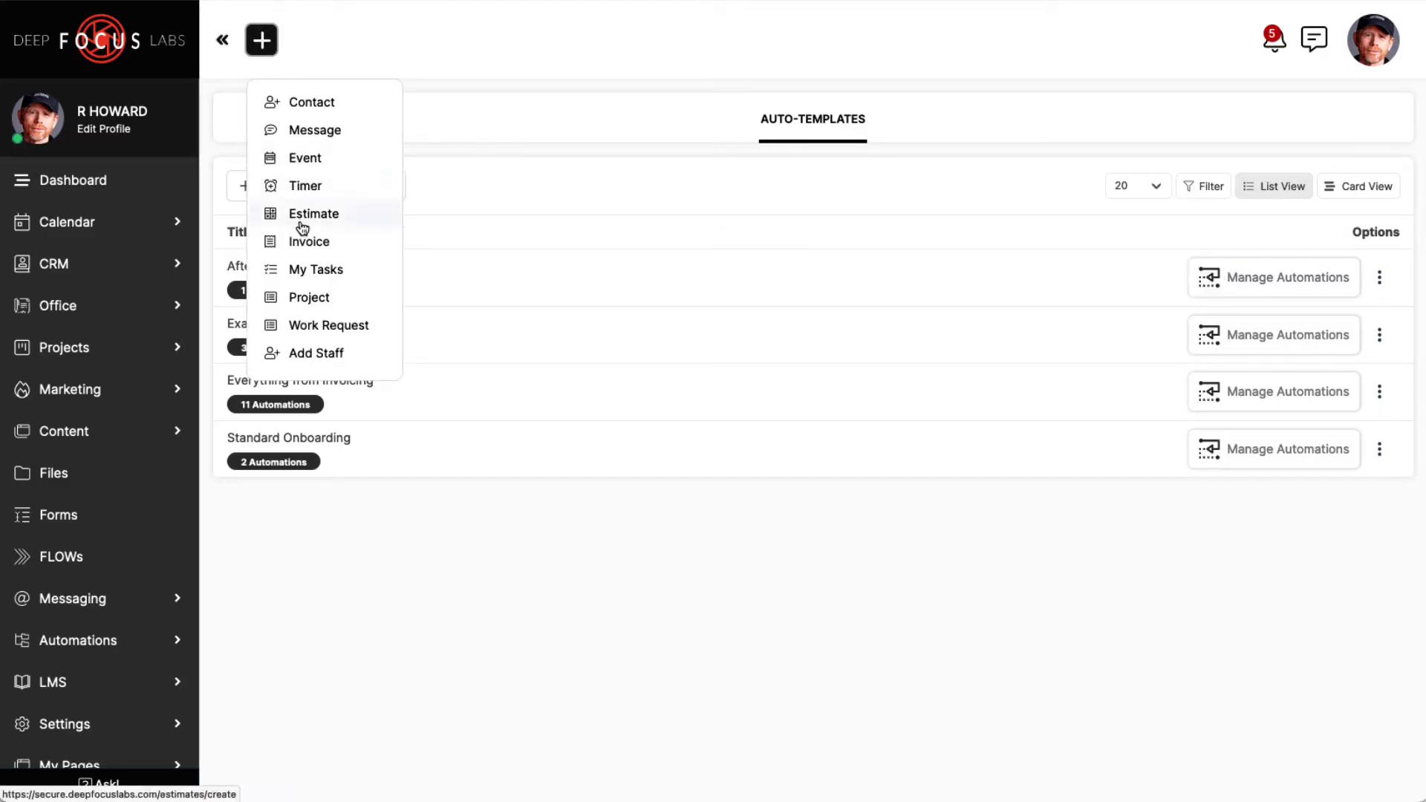
{"action": "left_click", "coordinate": [298, 245]}
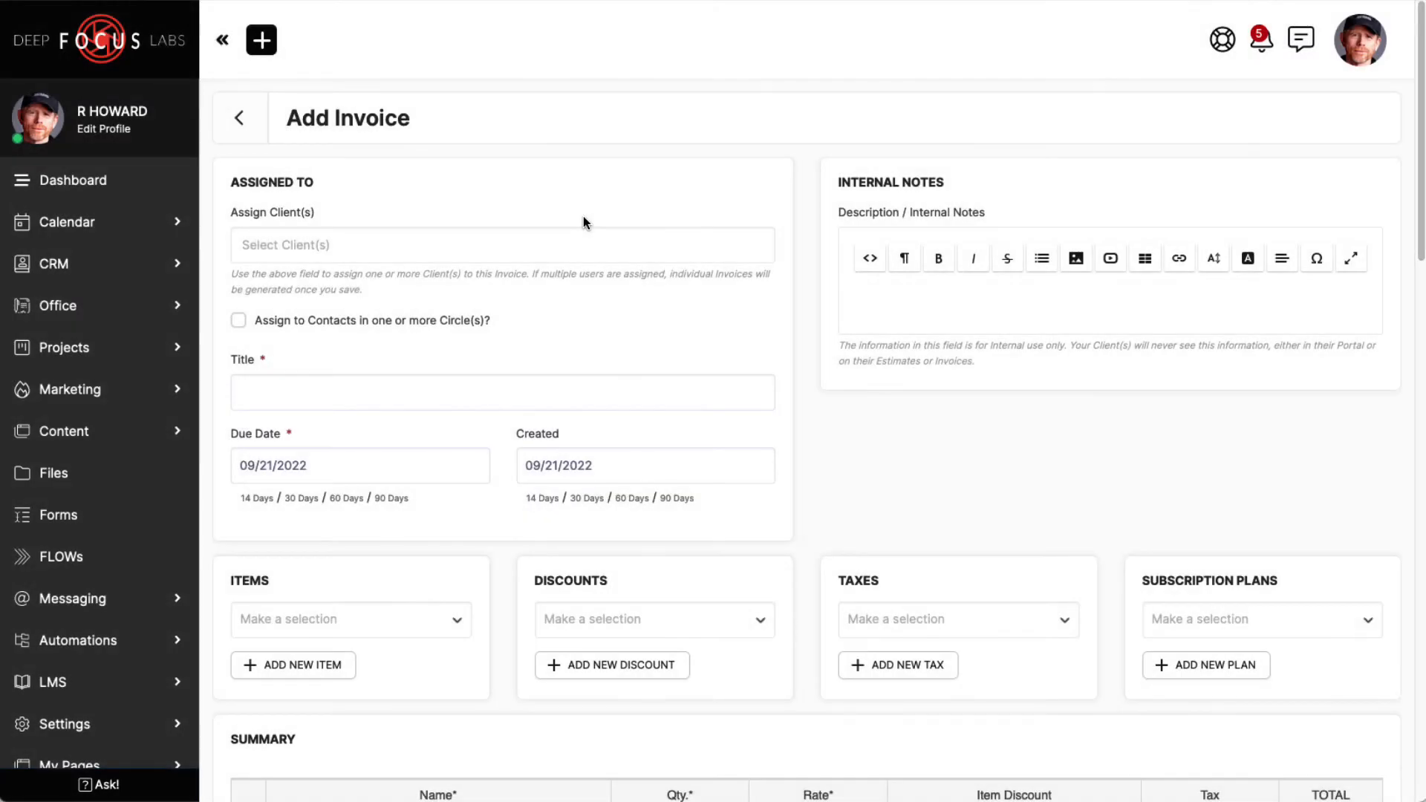
{"action": "left_click", "coordinate": [410, 256]}
{"action": "type", "text": "harri"}
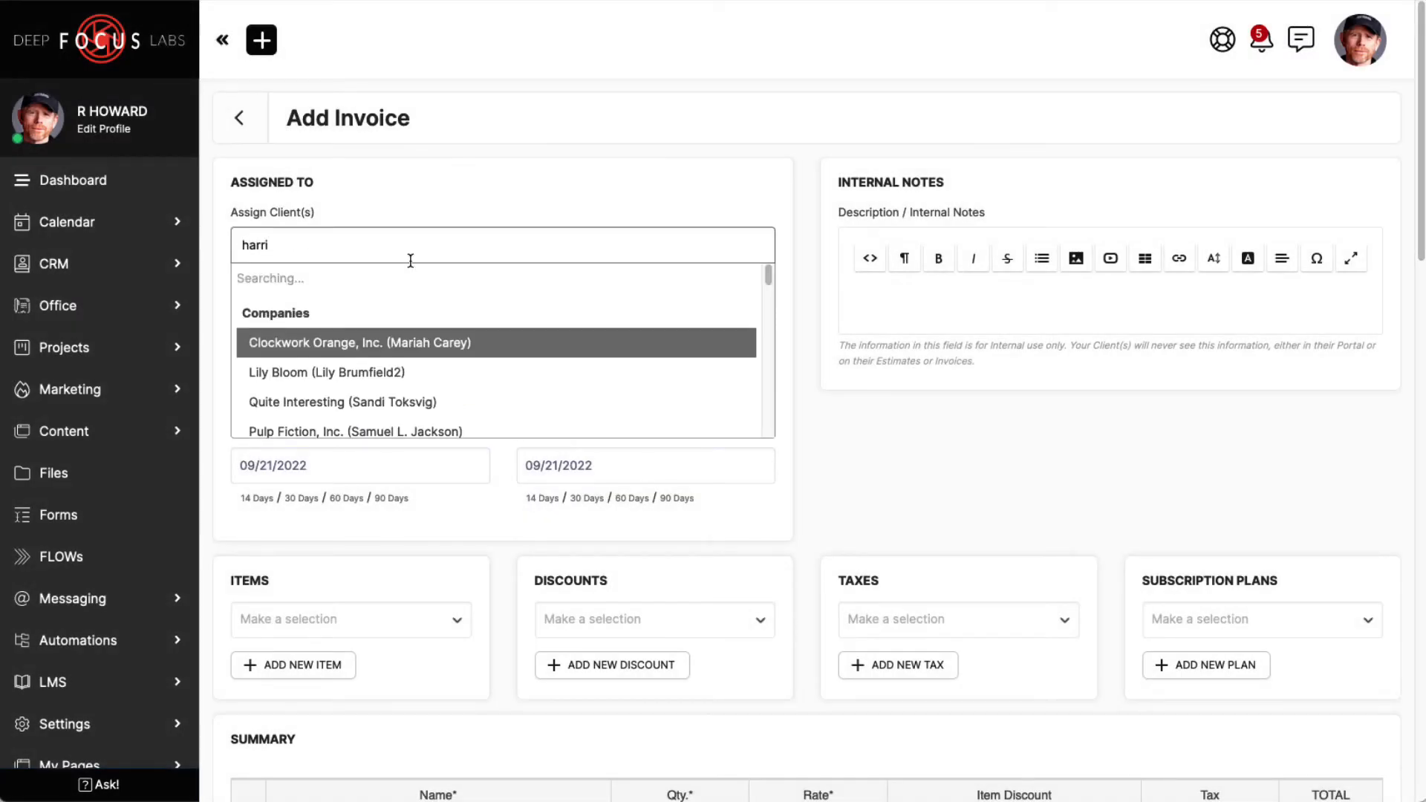
{"action": "left_click", "coordinate": [358, 317]}
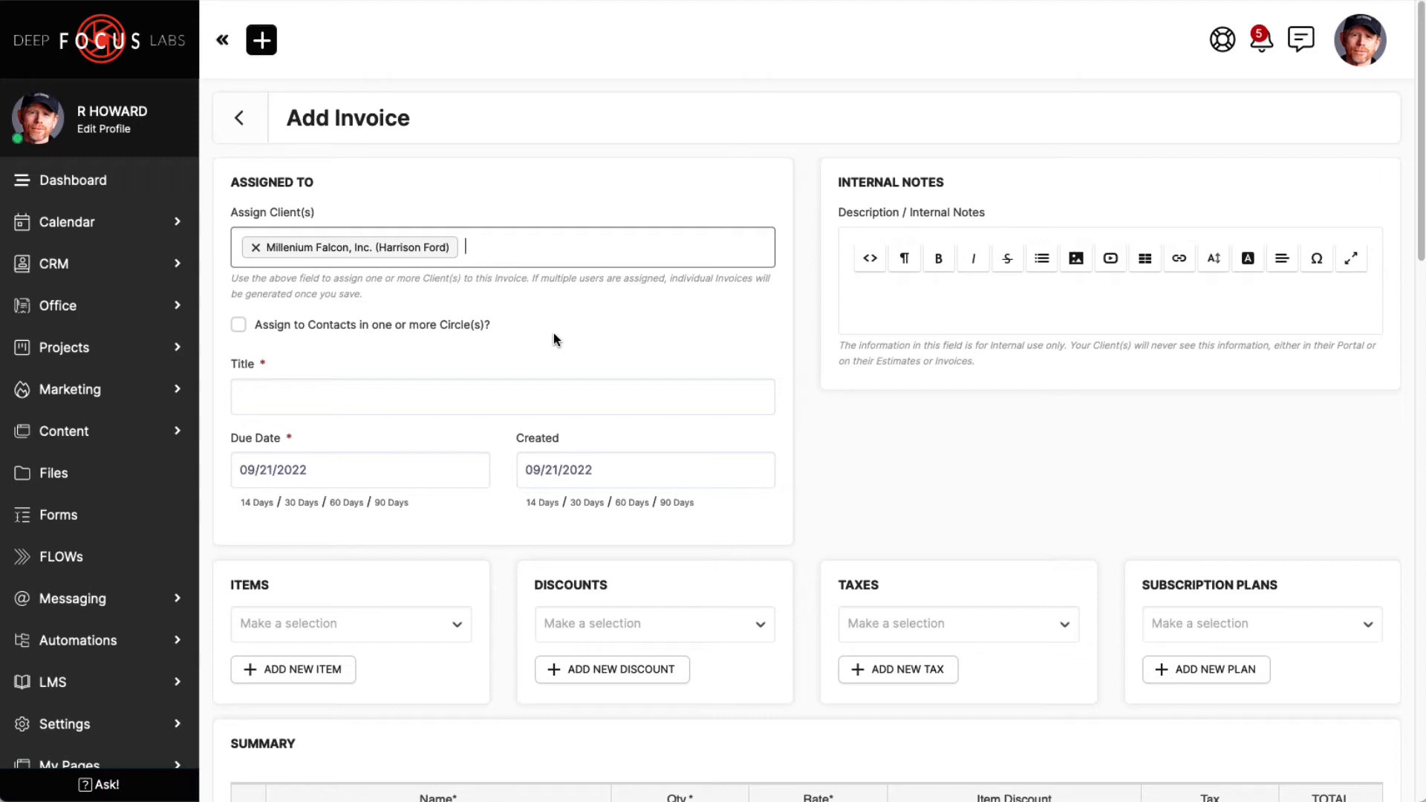
{"action": "left_click", "coordinate": [370, 384]}
{"action": "type", "text": "In"}
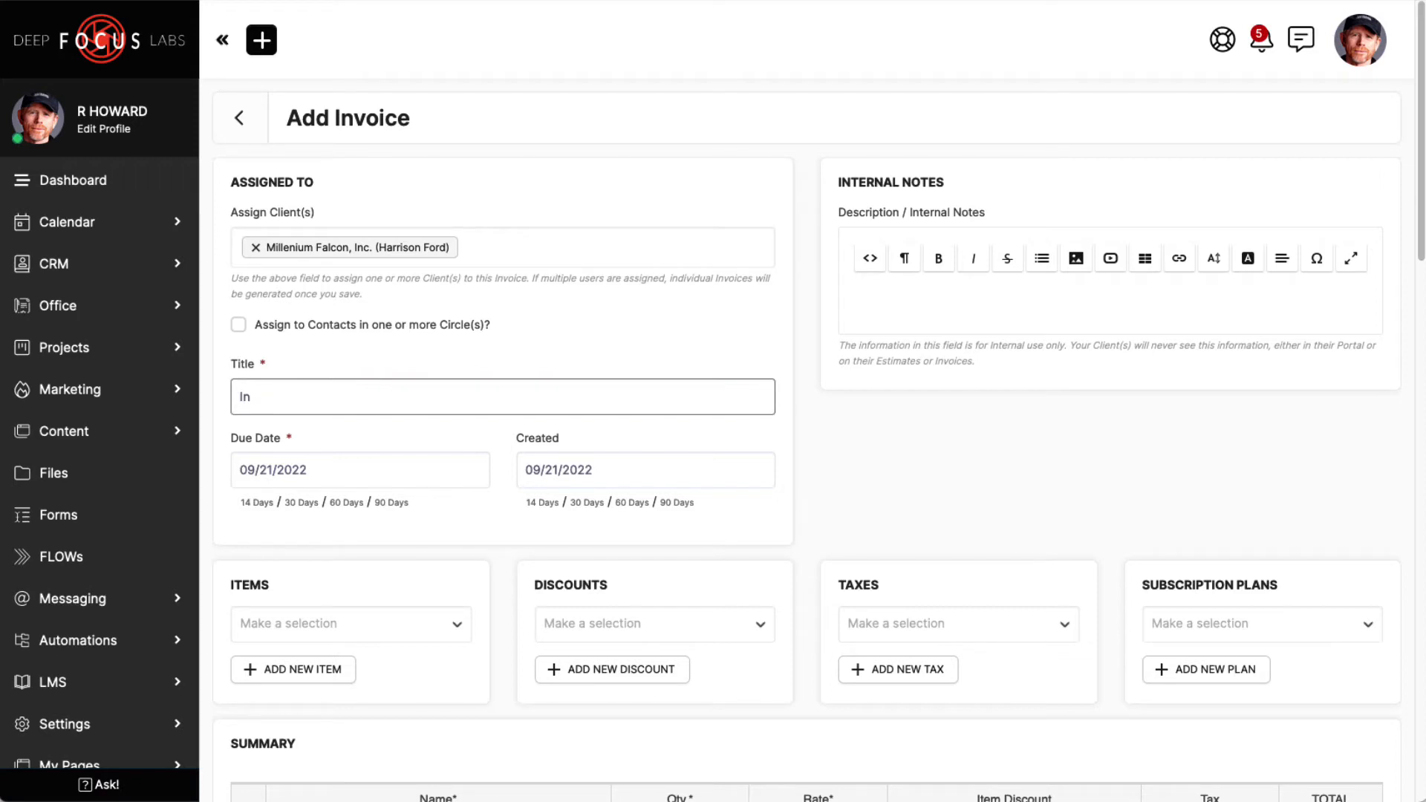
{"action": "type", "text": "voice before Form Cannon"}
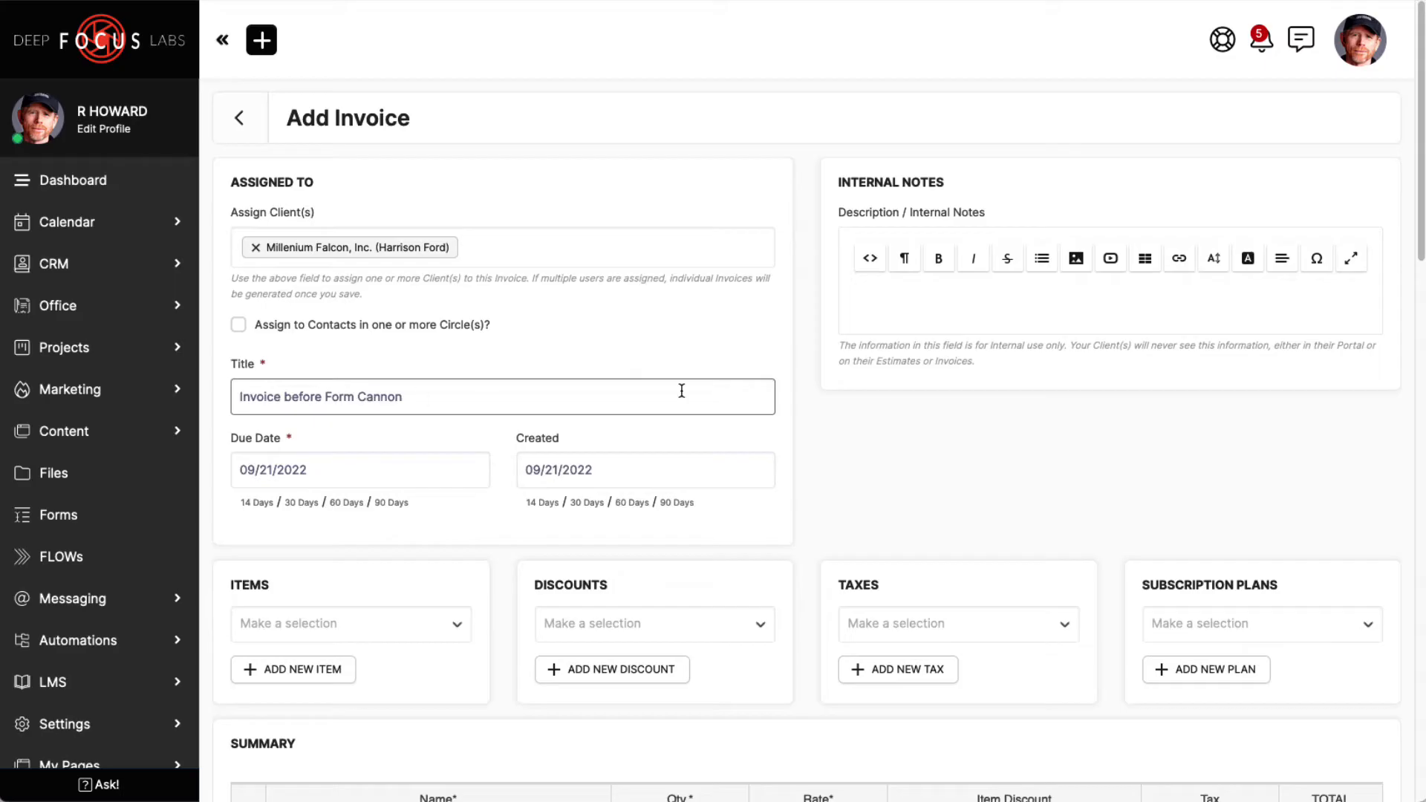
Add the Hourly Consulting Rate item to the invoice
{"action": "scroll", "coordinate": [668, 452], "scroll_direction": "down", "scroll_amount": 5}
{"action": "left_click", "coordinate": [355, 275]}
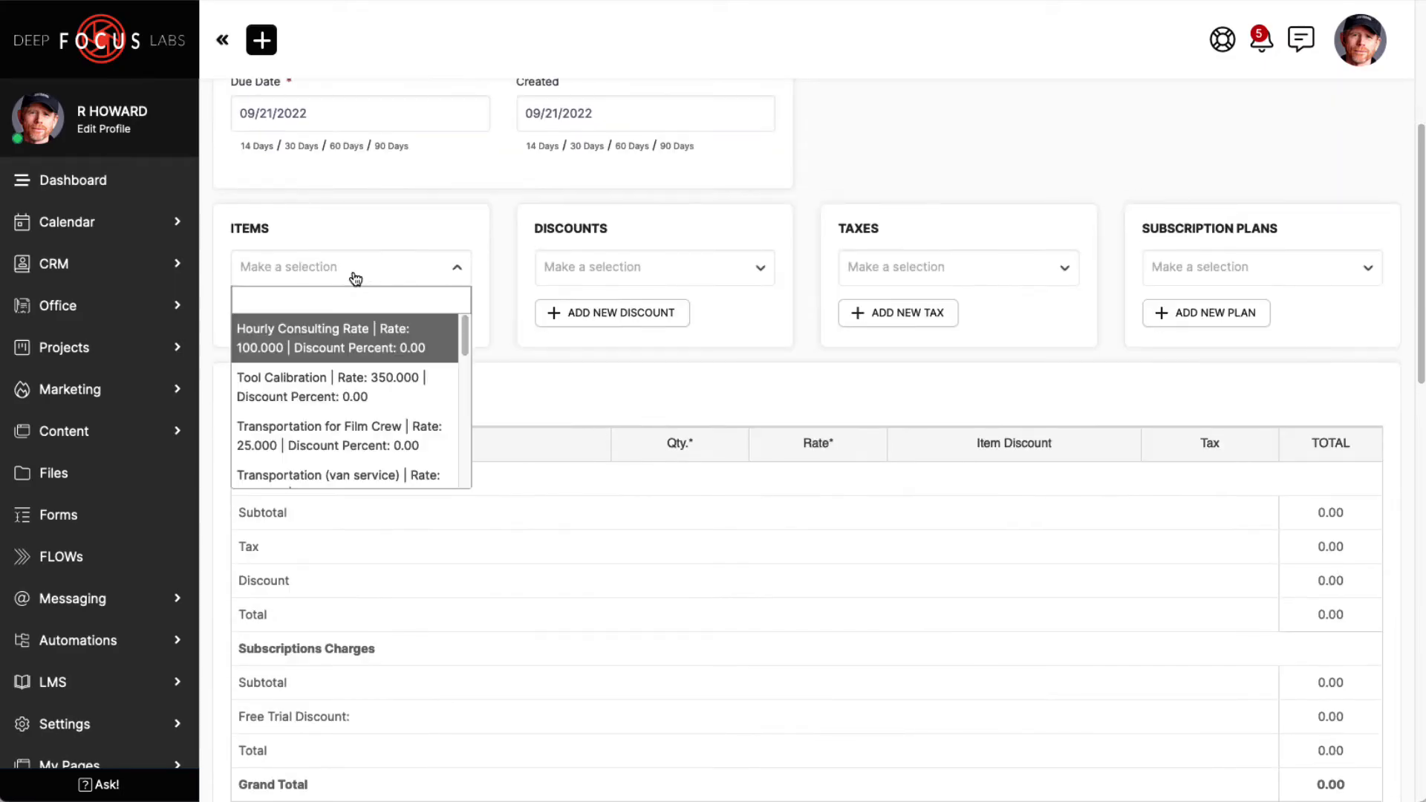
{"action": "left_click", "coordinate": [327, 343]}
Apply the existing "After Invoice is Paid" auto-template to the automations triggered when this invoice is paid, and save the configuration
{"action": "scroll", "coordinate": [677, 379], "scroll_direction": "down", "scroll_amount": 5}
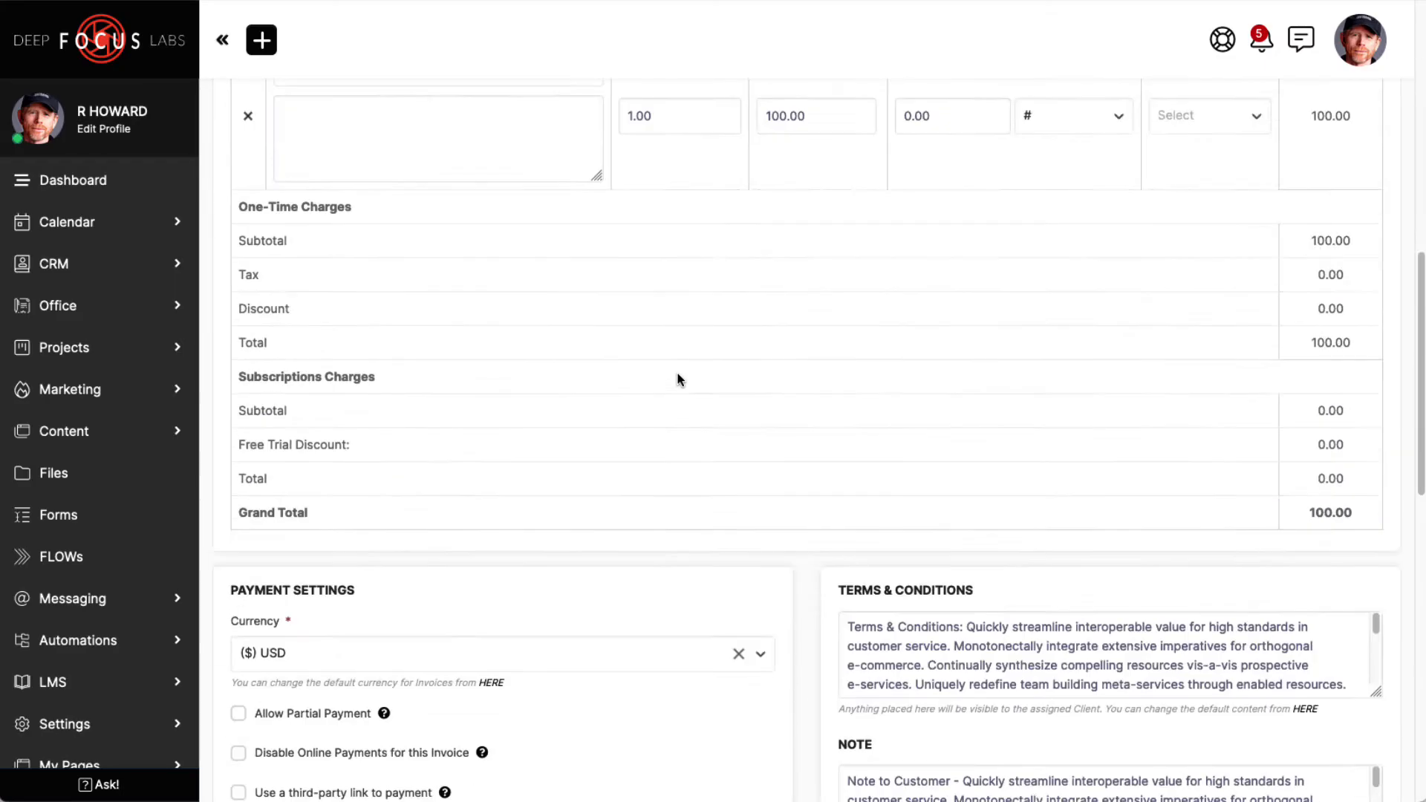
{"action": "scroll", "coordinate": [677, 379], "scroll_direction": "down", "scroll_amount": 10}
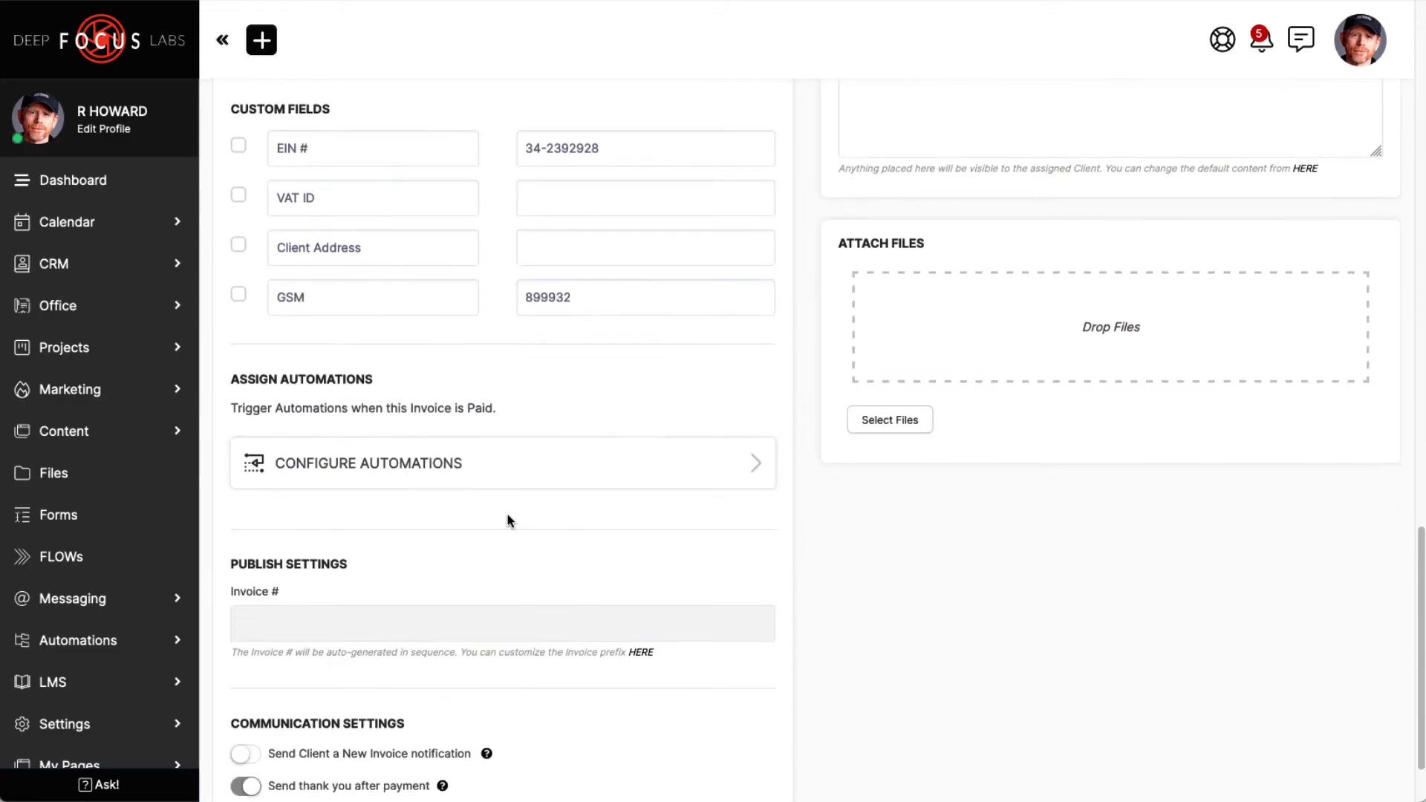
{"action": "left_click", "coordinate": [434, 475]}
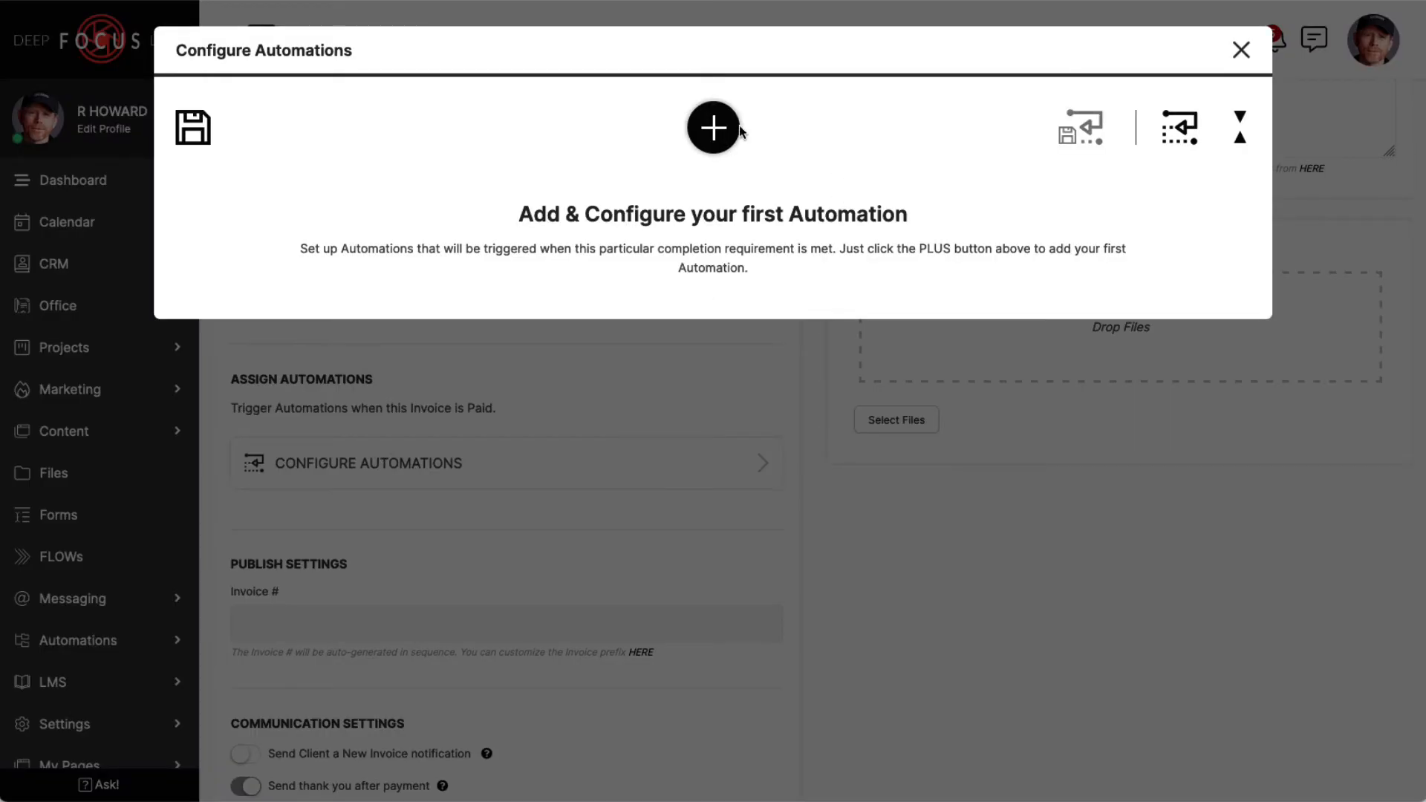
{"action": "left_click", "coordinate": [735, 128]}
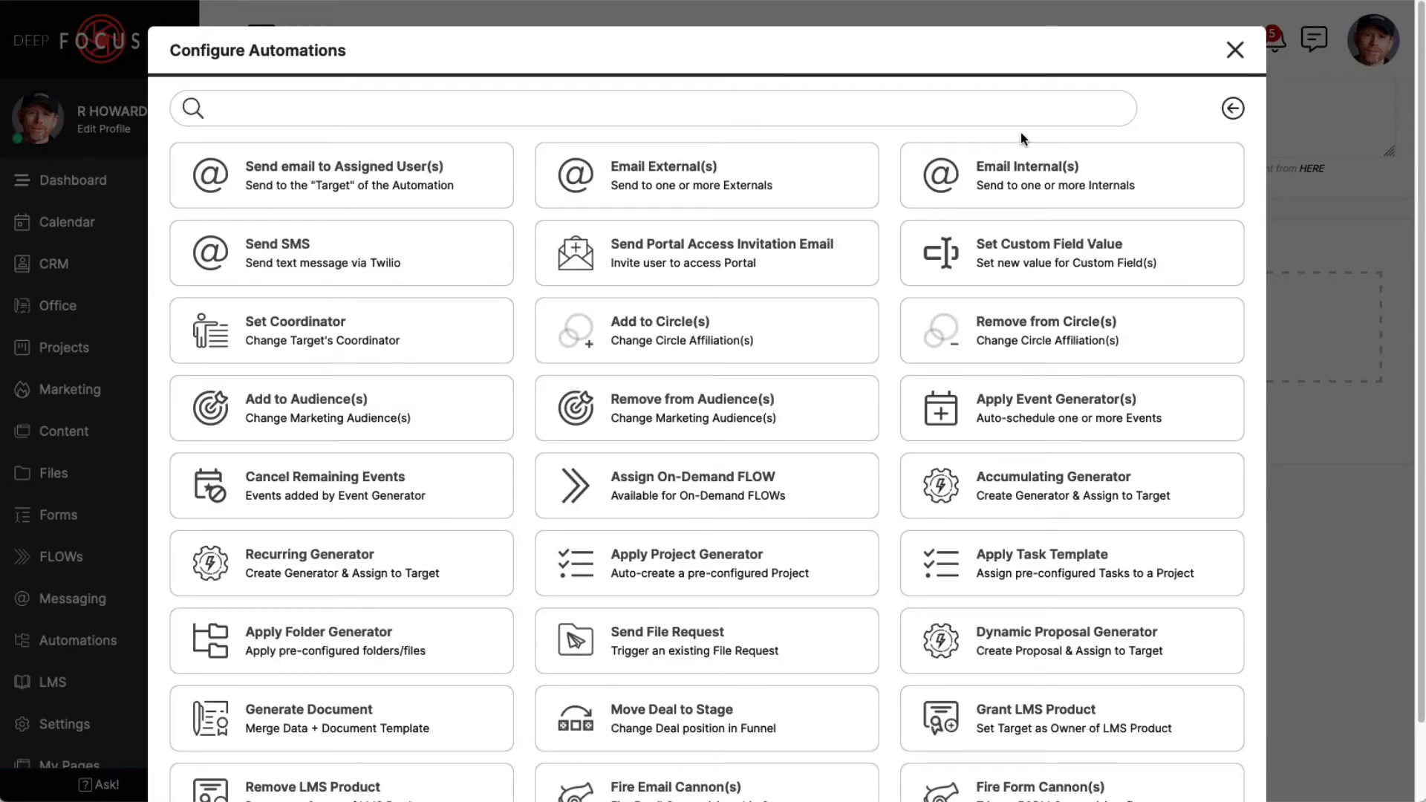
{"action": "left_click", "coordinate": [1225, 111]}
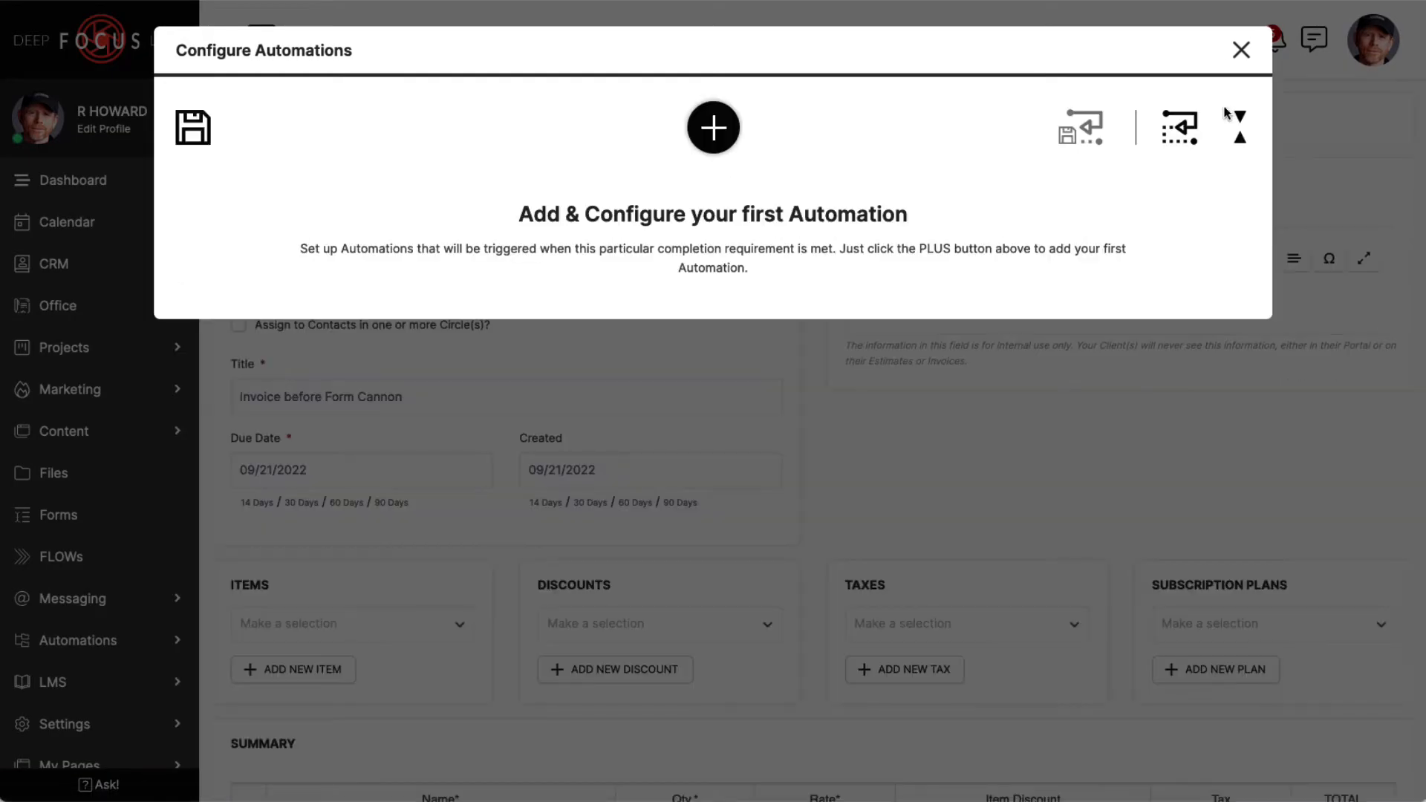
{"action": "left_click", "coordinate": [1168, 134]}
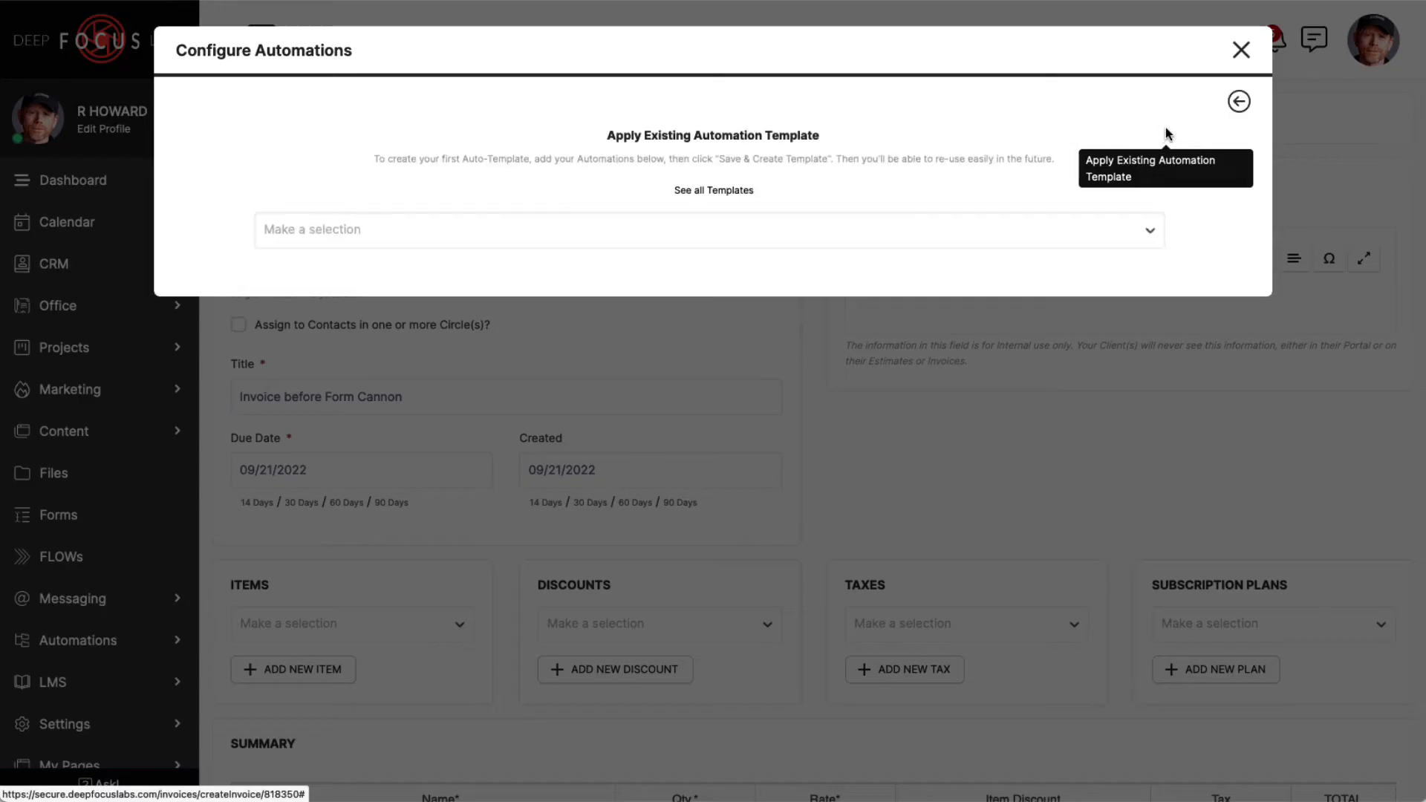
{"action": "left_click", "coordinate": [753, 230]}
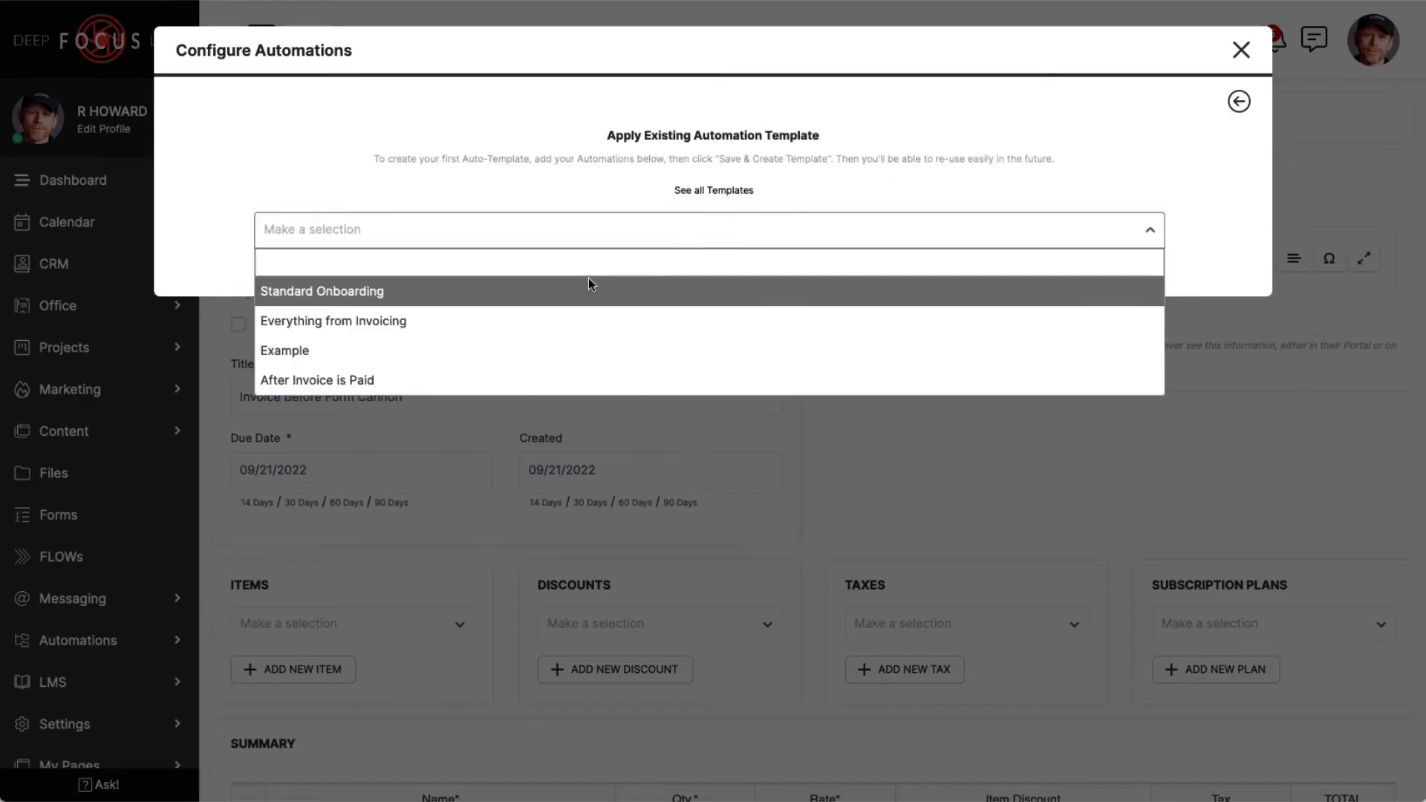
{"action": "left_click", "coordinate": [373, 379]}
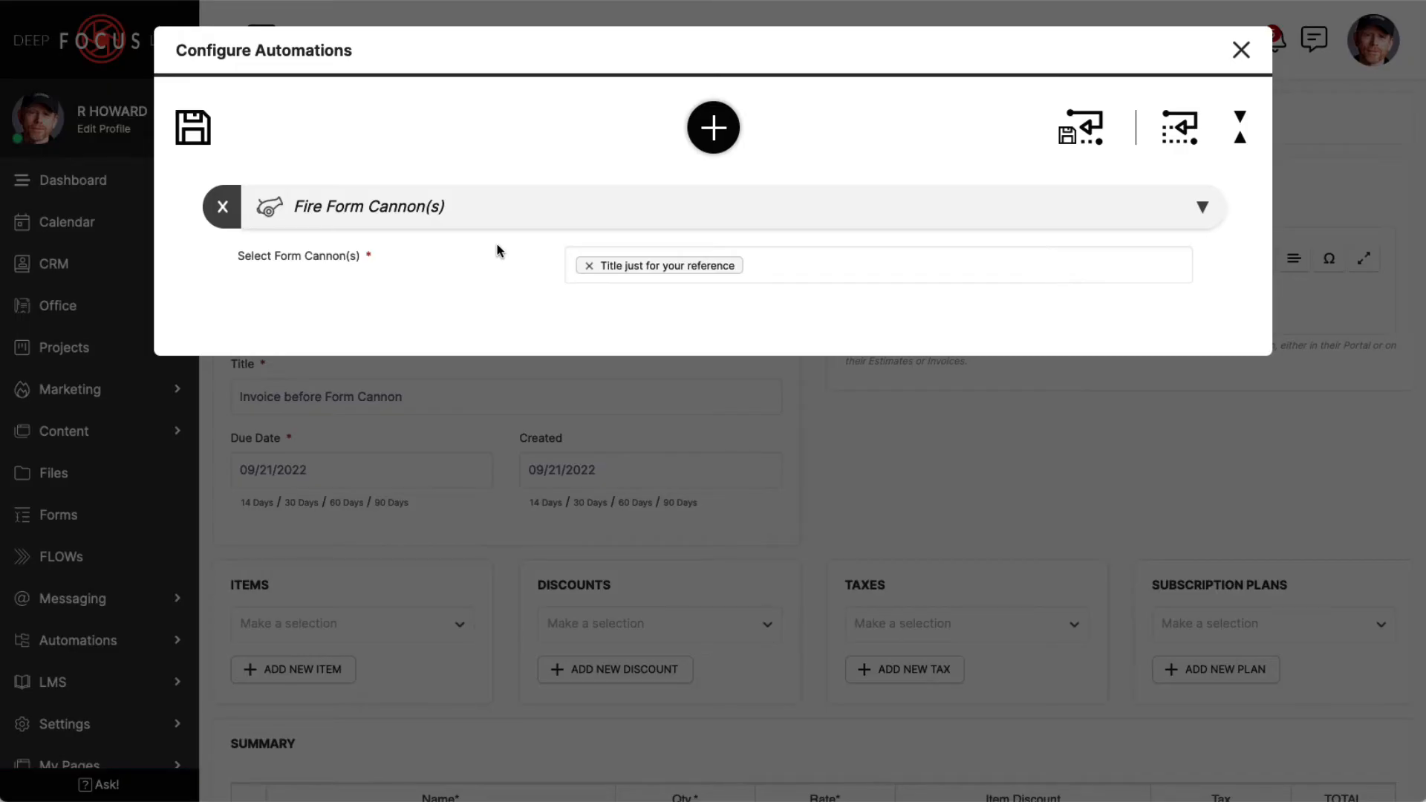
{"action": "left_click", "coordinate": [192, 127]}
{"action": "scroll", "coordinate": [479, 356], "scroll_direction": "down", "scroll_amount": 2}
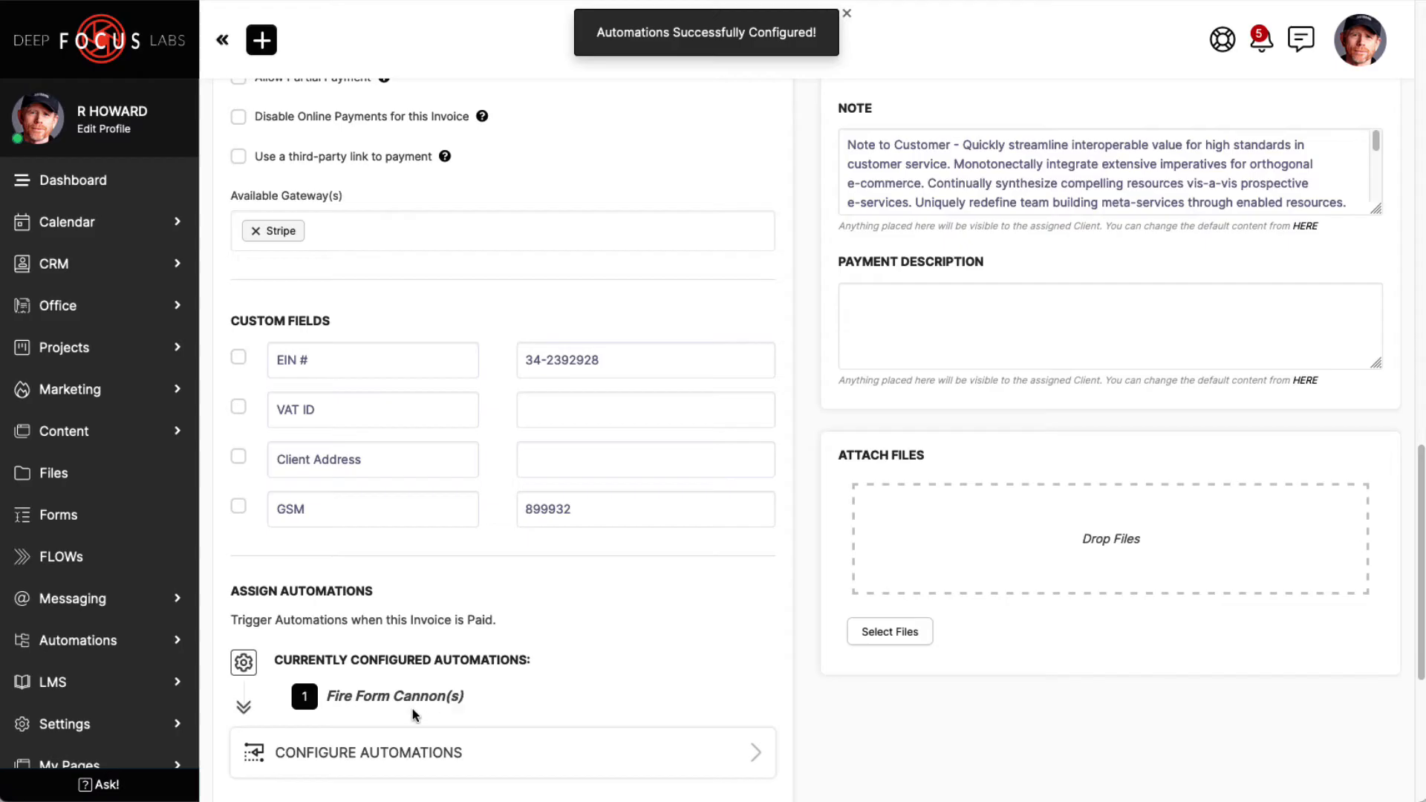
{"action": "scroll", "coordinate": [467, 702], "scroll_direction": "down", "scroll_amount": 1}
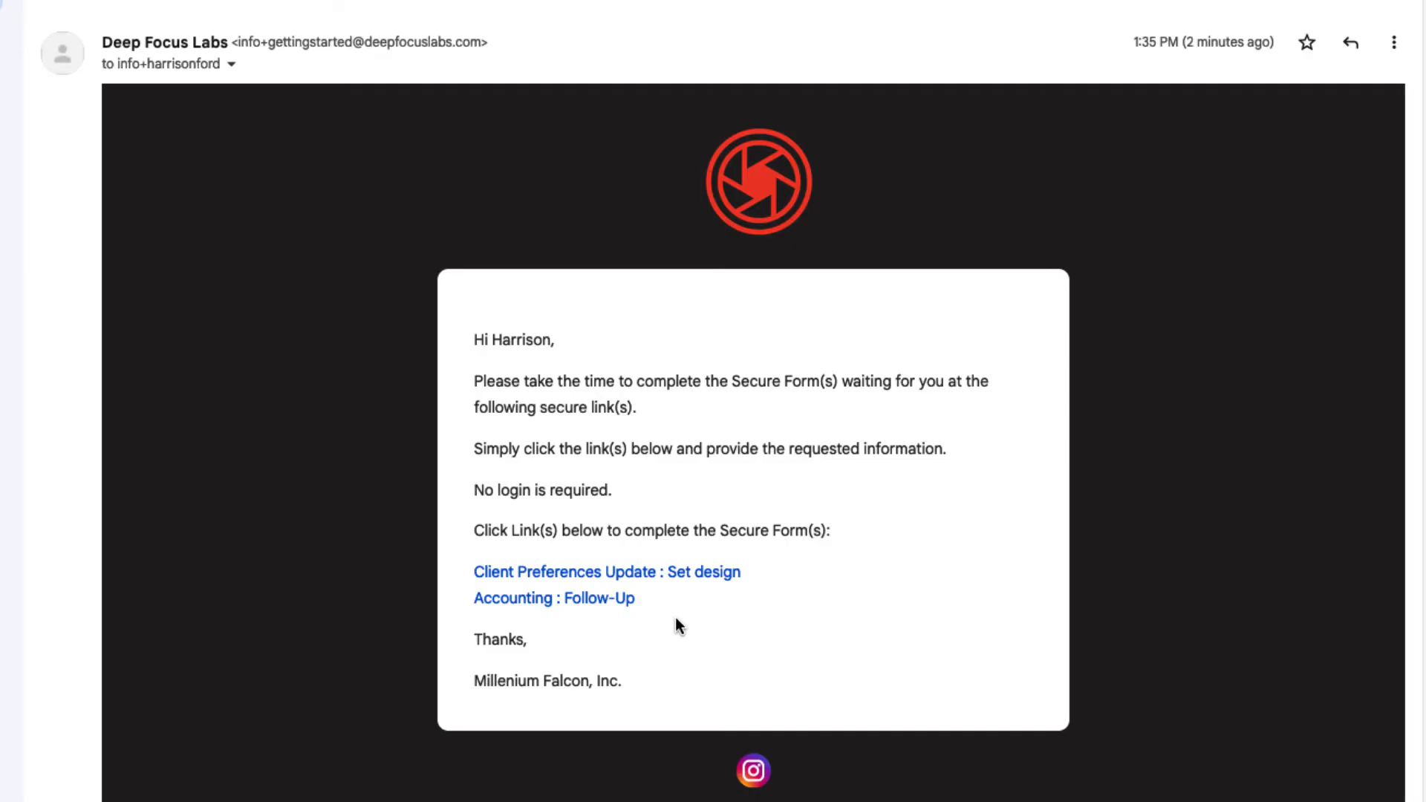
In the form request email in Gmail, open the "Accounting : Follow-Up" form, look through its questions, then open "Client Preferences Update : Set design"
{"action": "left_click", "coordinate": [613, 600]}
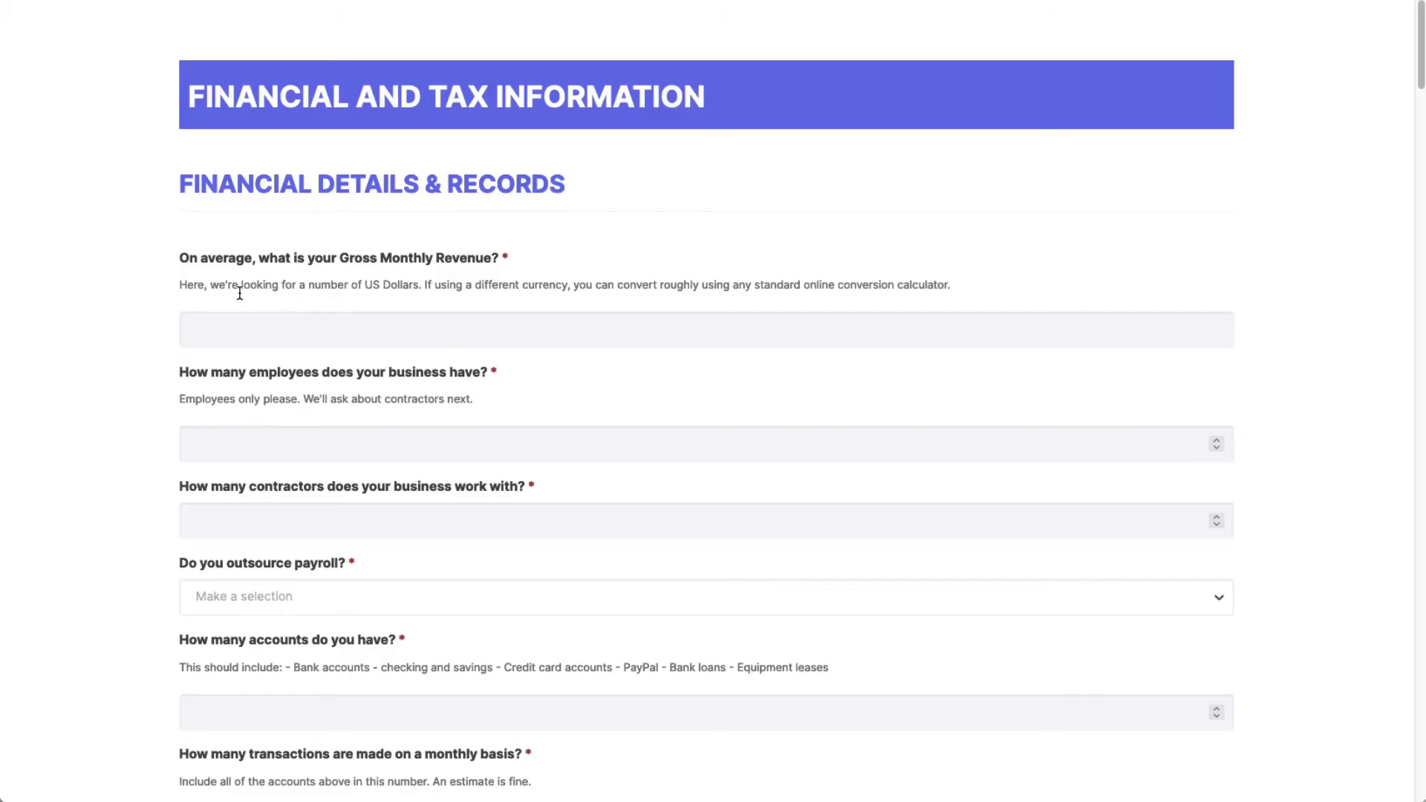
{"action": "scroll", "coordinate": [159, 327], "scroll_direction": "down", "scroll_amount": 5}
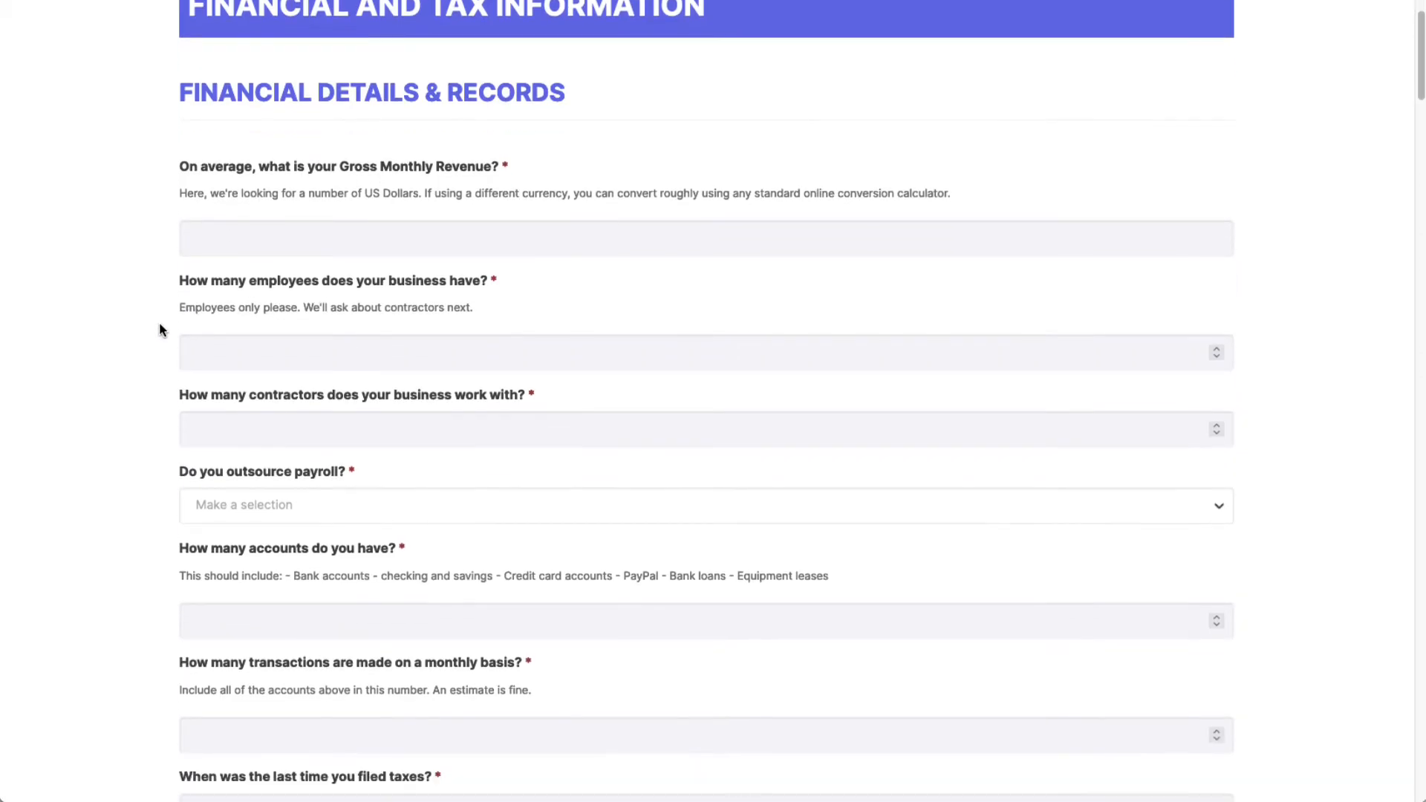
{"action": "scroll", "coordinate": [159, 329], "scroll_direction": "down", "scroll_amount": 12}
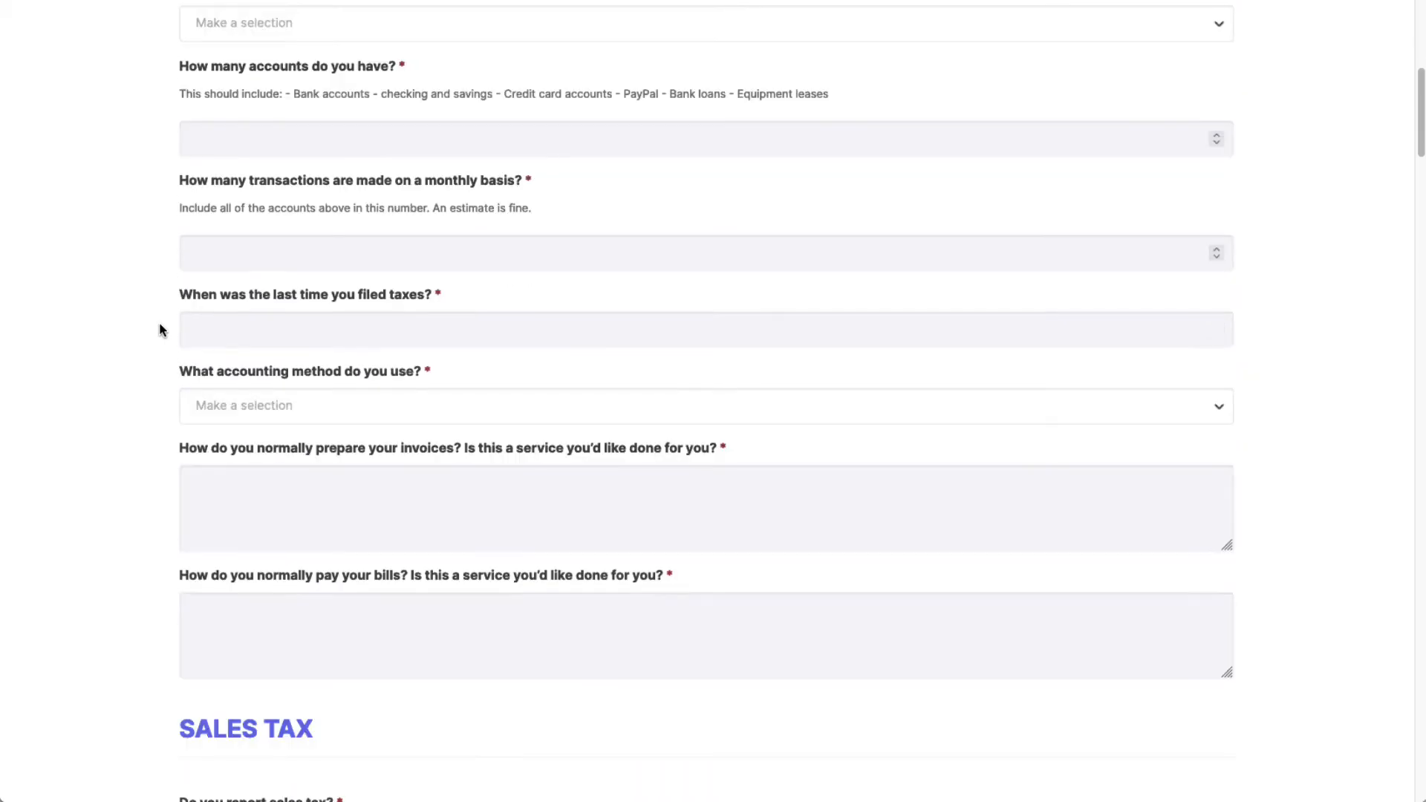
{"action": "scroll", "coordinate": [159, 329], "scroll_direction": "up", "scroll_amount": 15}
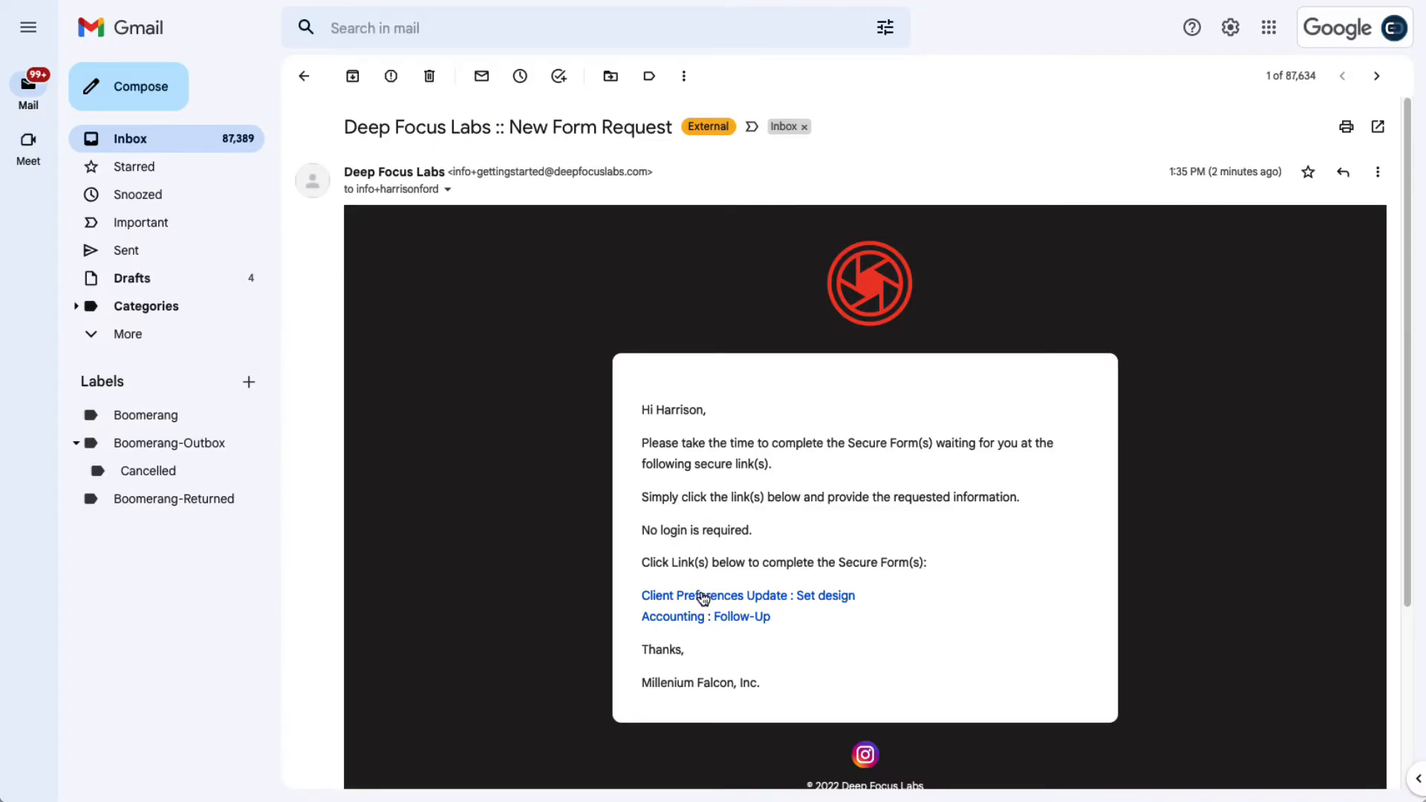
{"action": "left_click", "coordinate": [702, 597]}
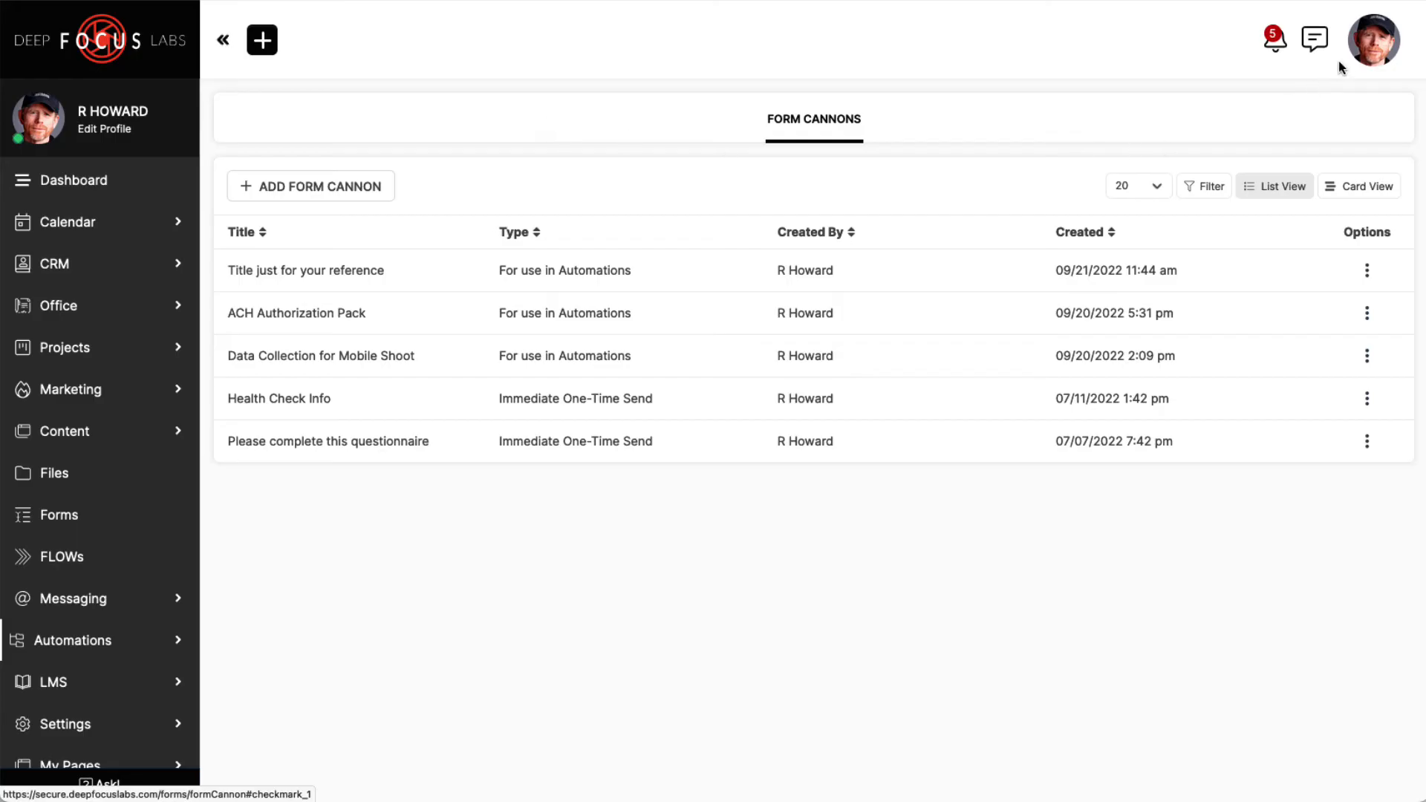
Open the Template Library and filter it to show only the Form Template type
{"action": "left_click", "coordinate": [1373, 40]}
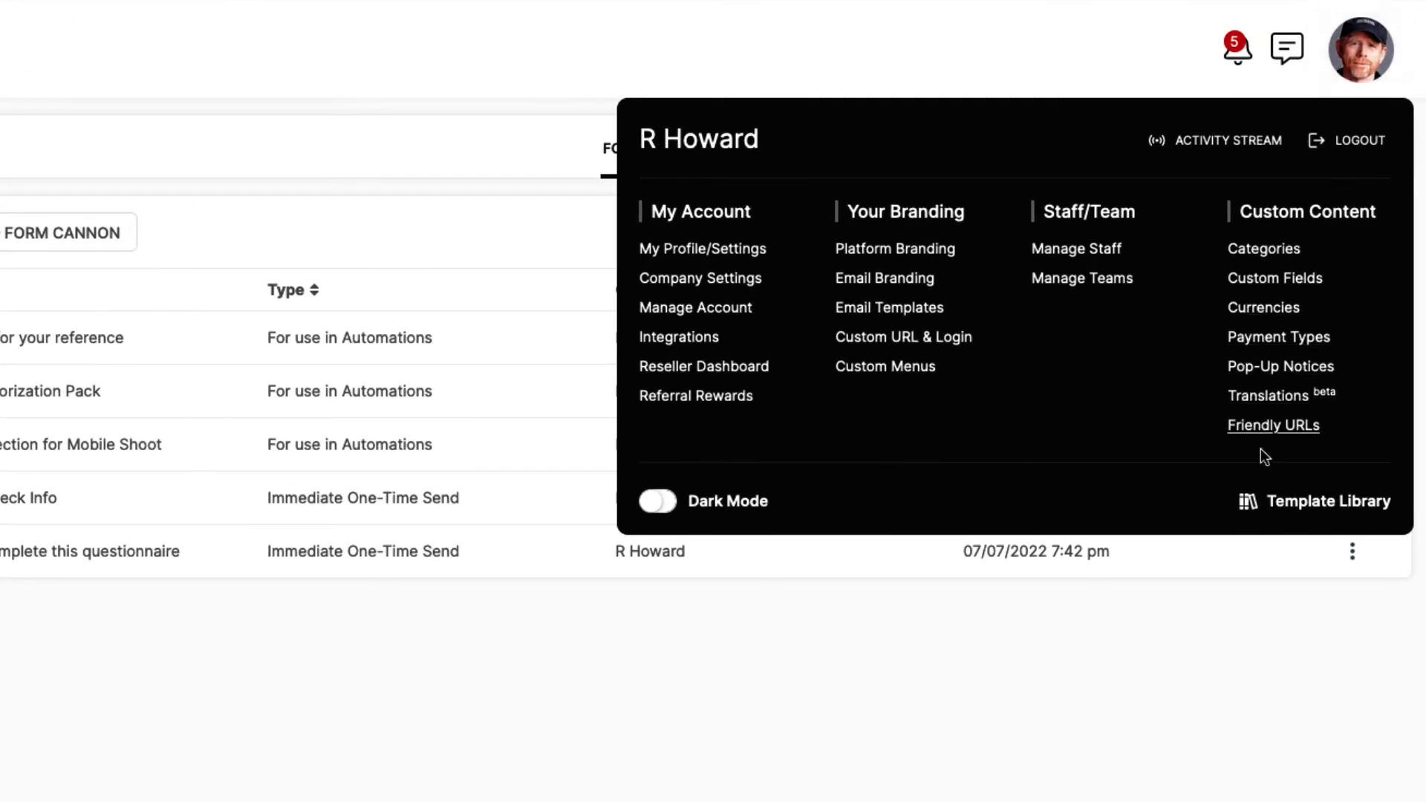
{"action": "left_click", "coordinate": [1268, 501]}
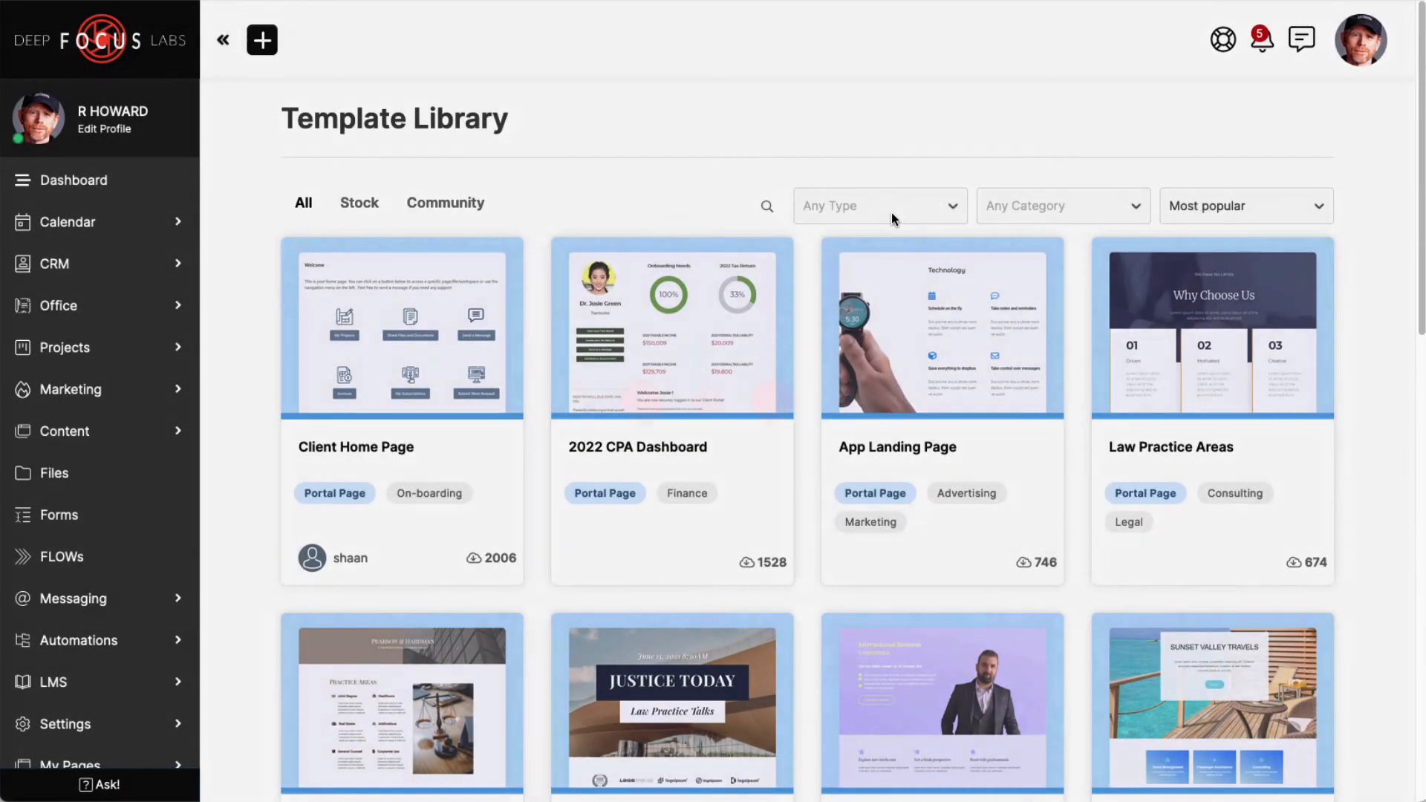
{"action": "left_click", "coordinate": [891, 213]}
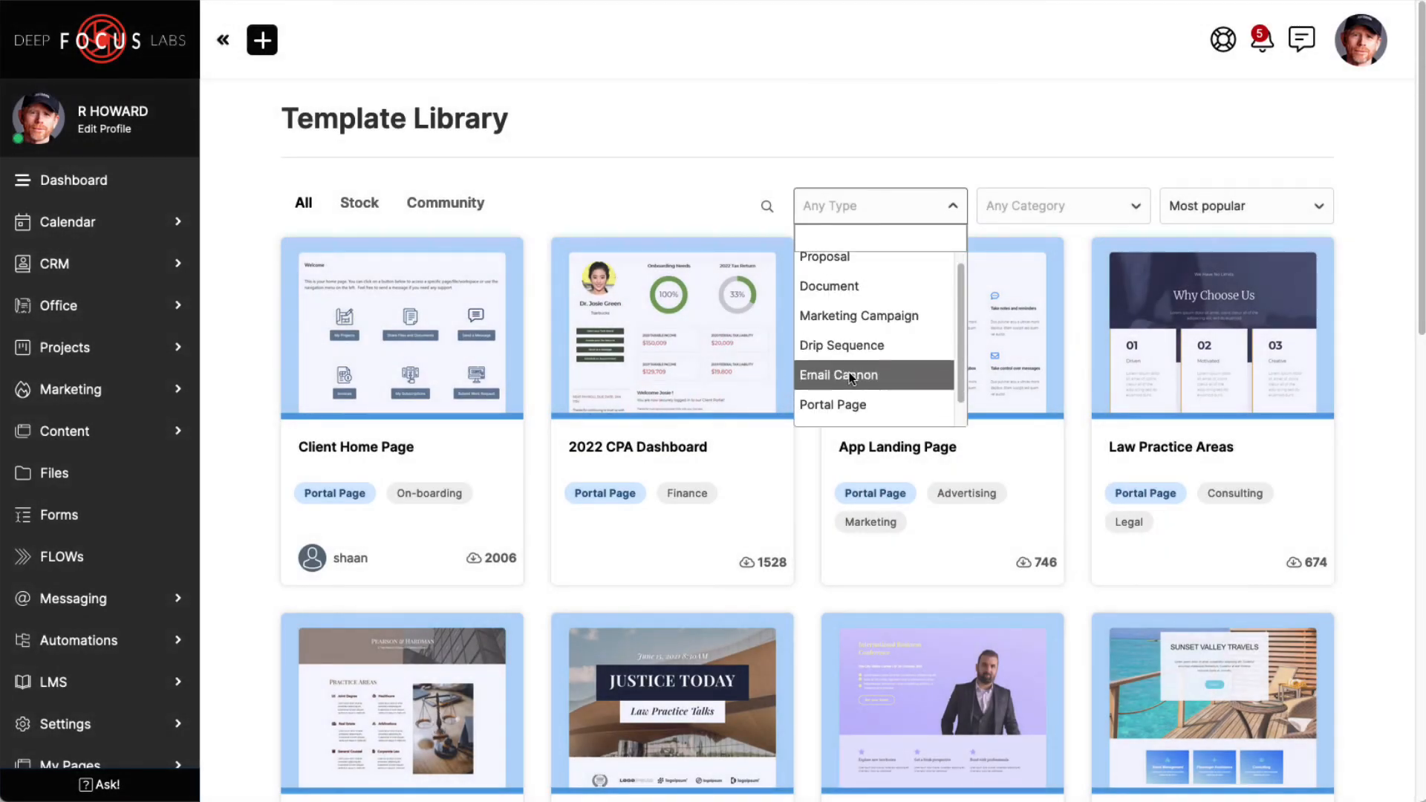
{"action": "scroll", "coordinate": [849, 372], "scroll_direction": "down", "scroll_amount": 1}
{"action": "left_click", "coordinate": [842, 417]}
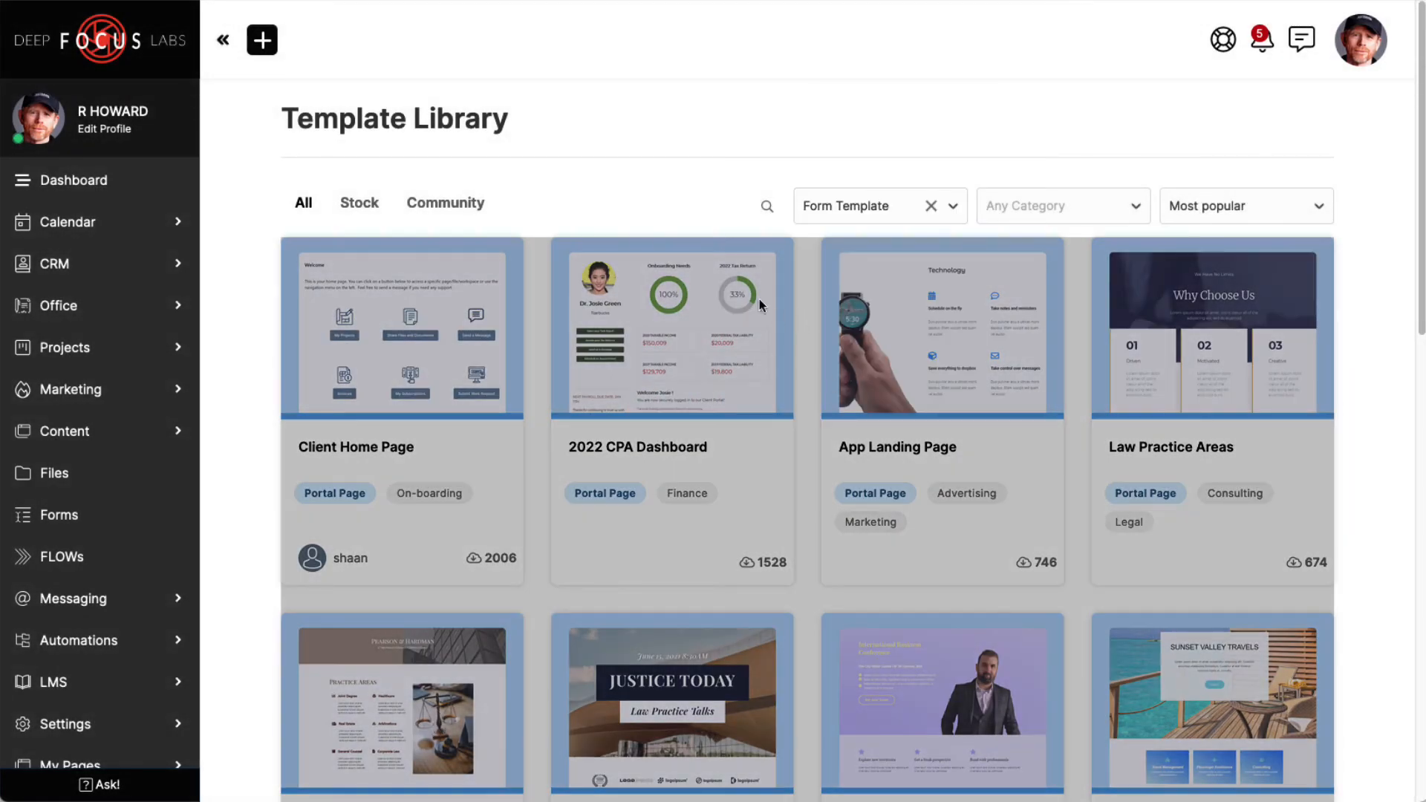
Browse the first two pages of form templates and open "Tax Return Documentation - Business (USA) - Initial Information" from page 2
{"action": "scroll", "coordinate": [714, 392], "scroll_direction": "down", "scroll_amount": 2}
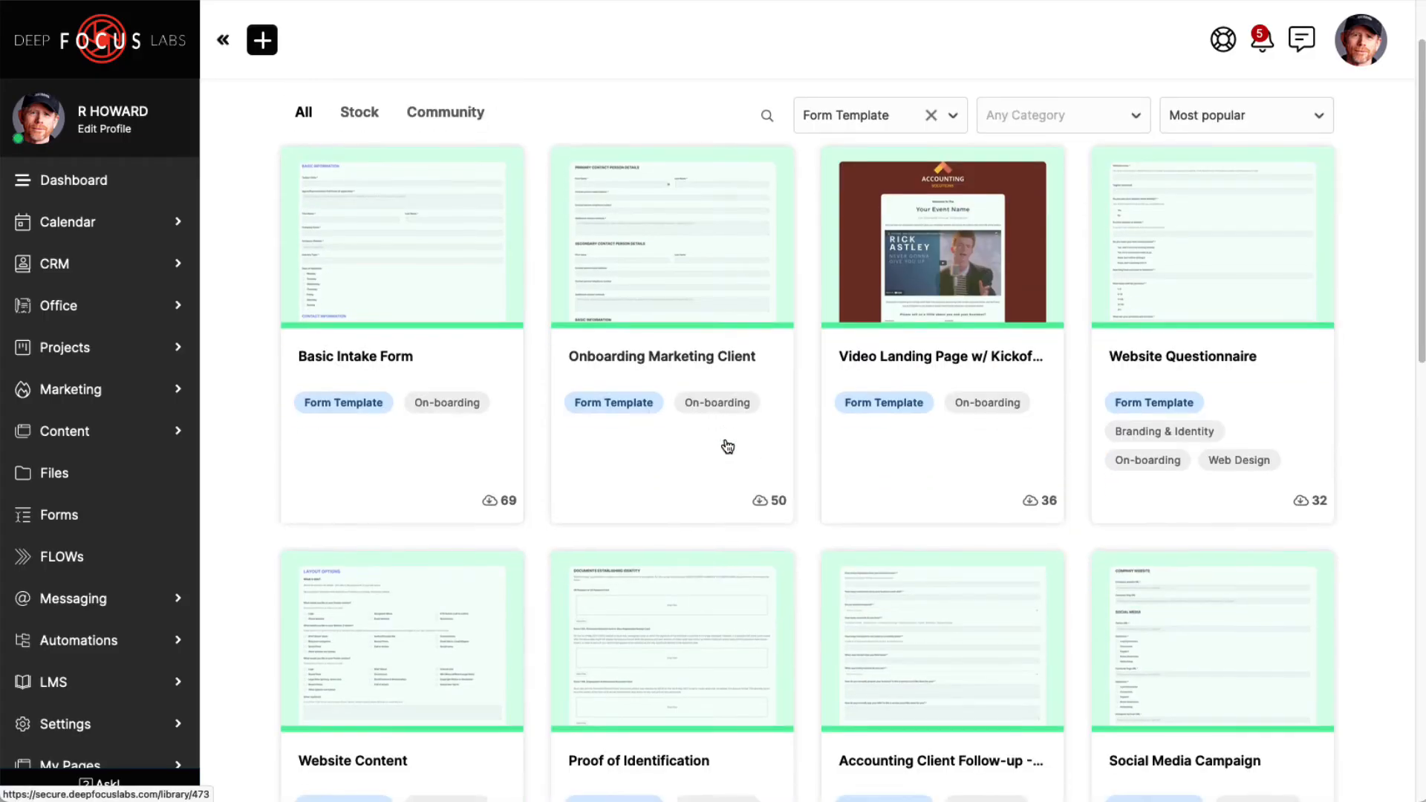
{"action": "scroll", "coordinate": [727, 447], "scroll_direction": "down", "scroll_amount": 14}
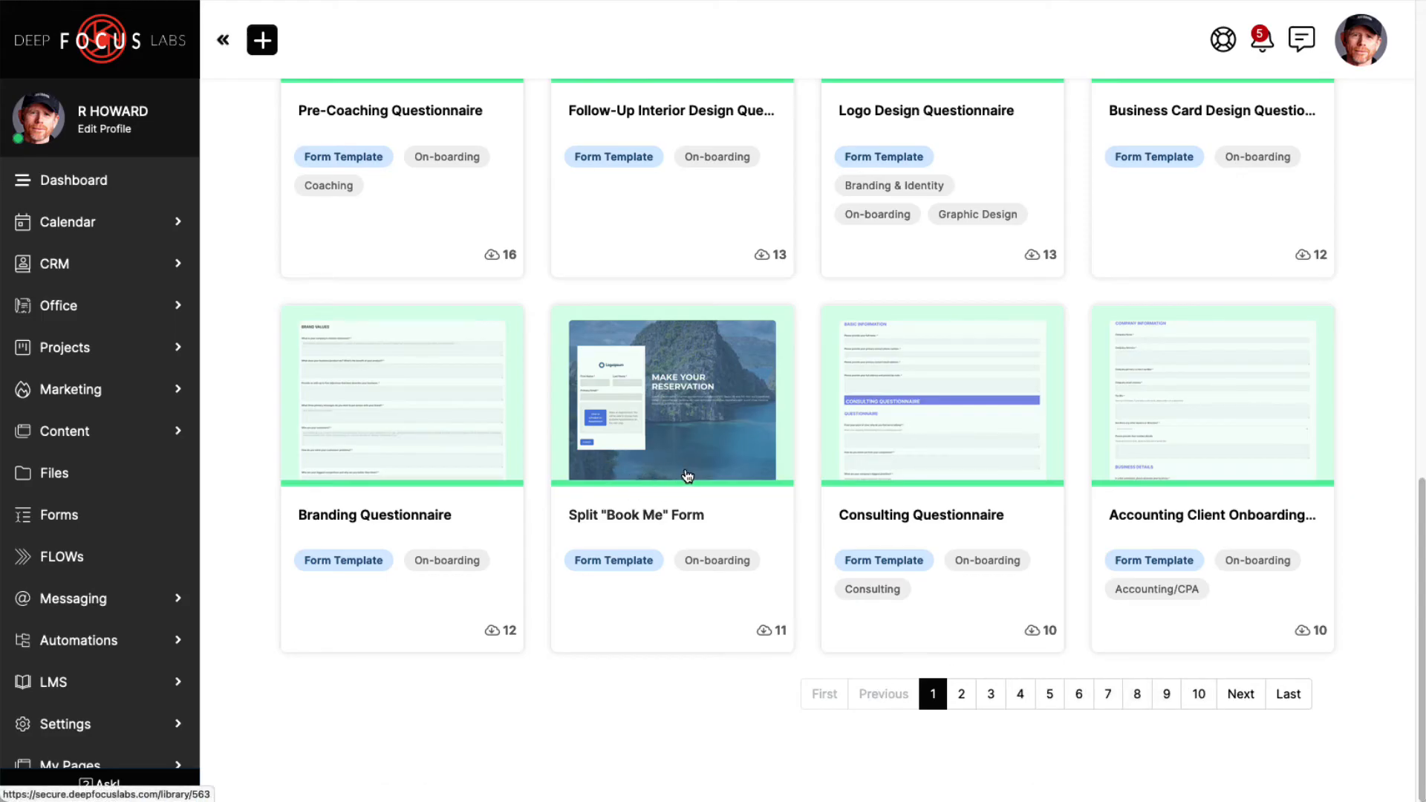
{"action": "left_click", "coordinate": [961, 694]}
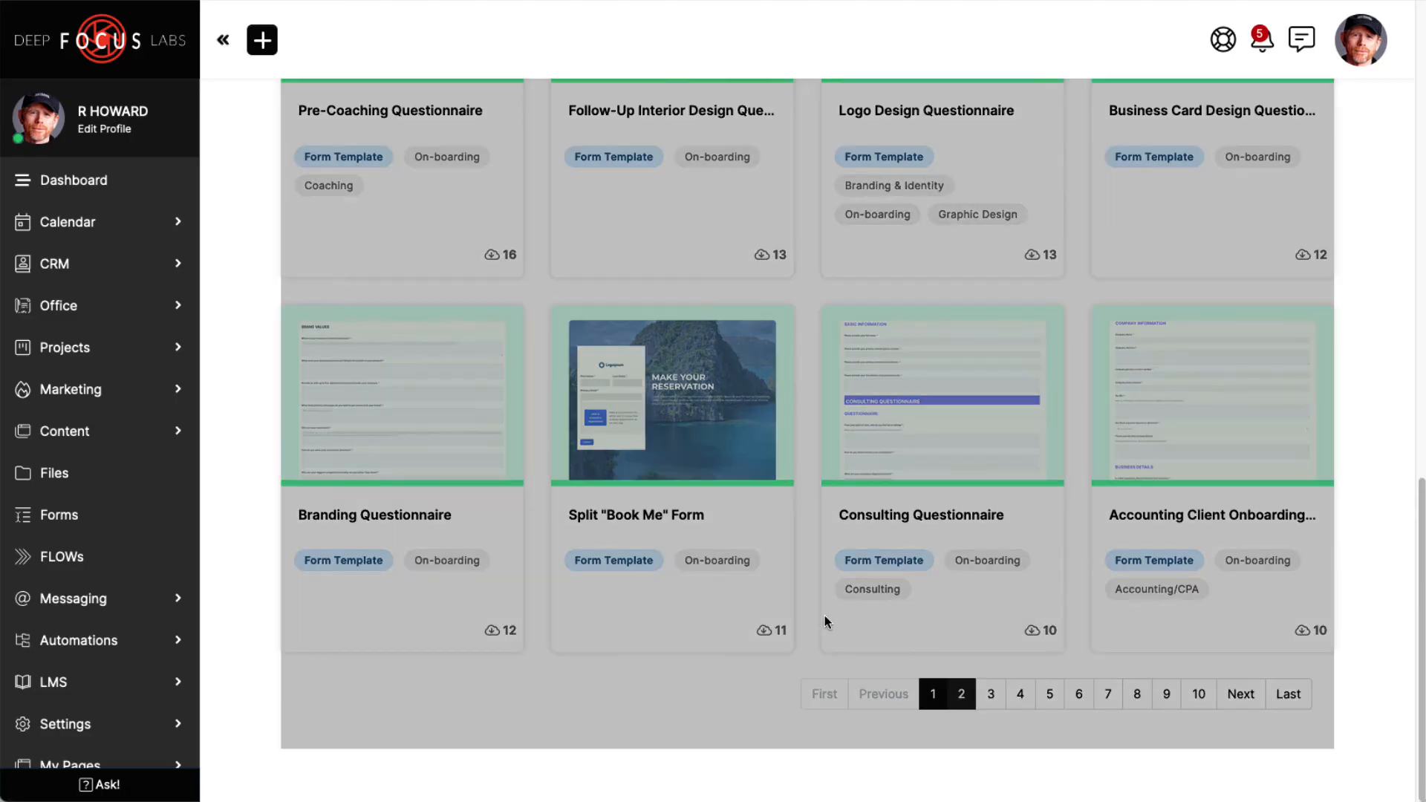
{"action": "scroll", "coordinate": [774, 582], "scroll_direction": "up", "scroll_amount": 5}
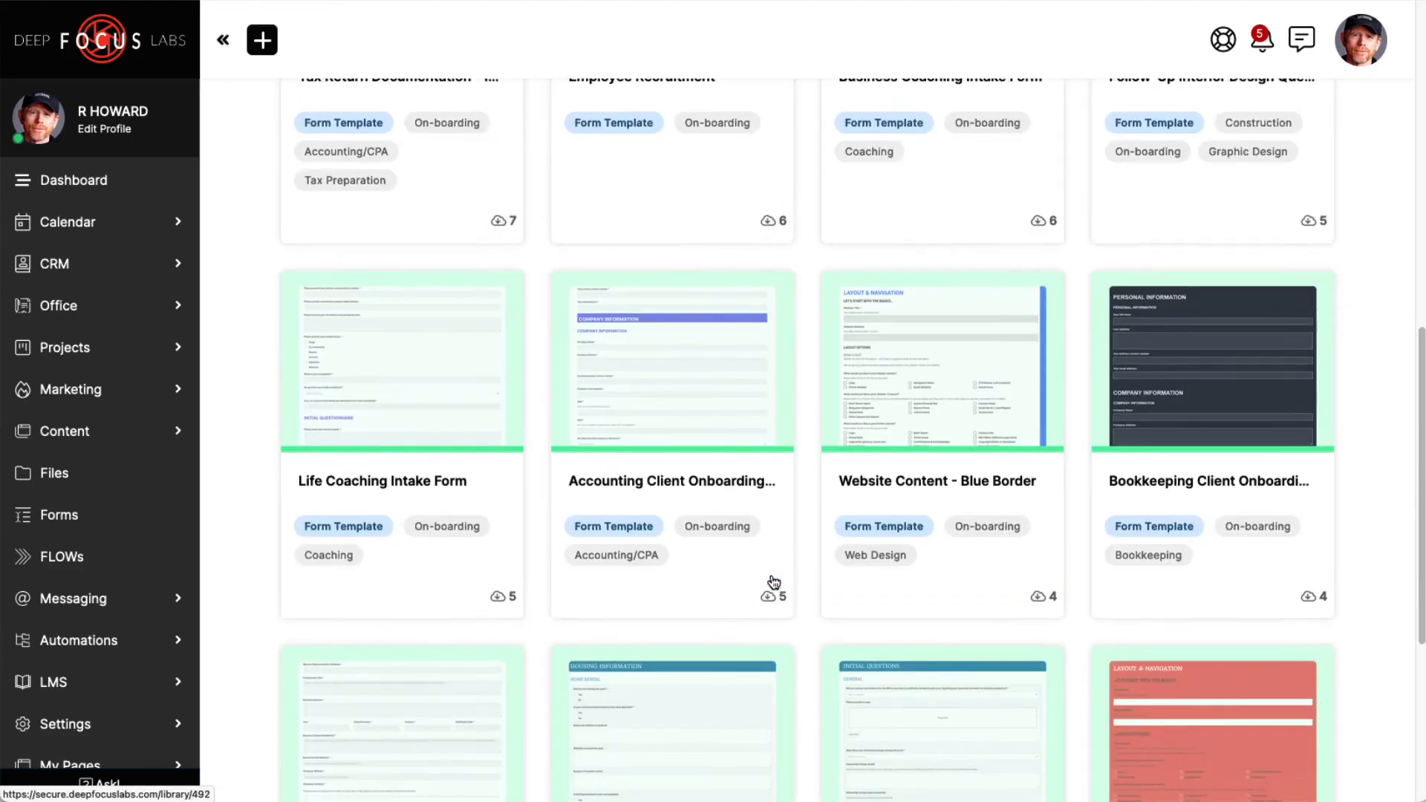
{"action": "scroll", "coordinate": [774, 583], "scroll_direction": "up", "scroll_amount": 1}
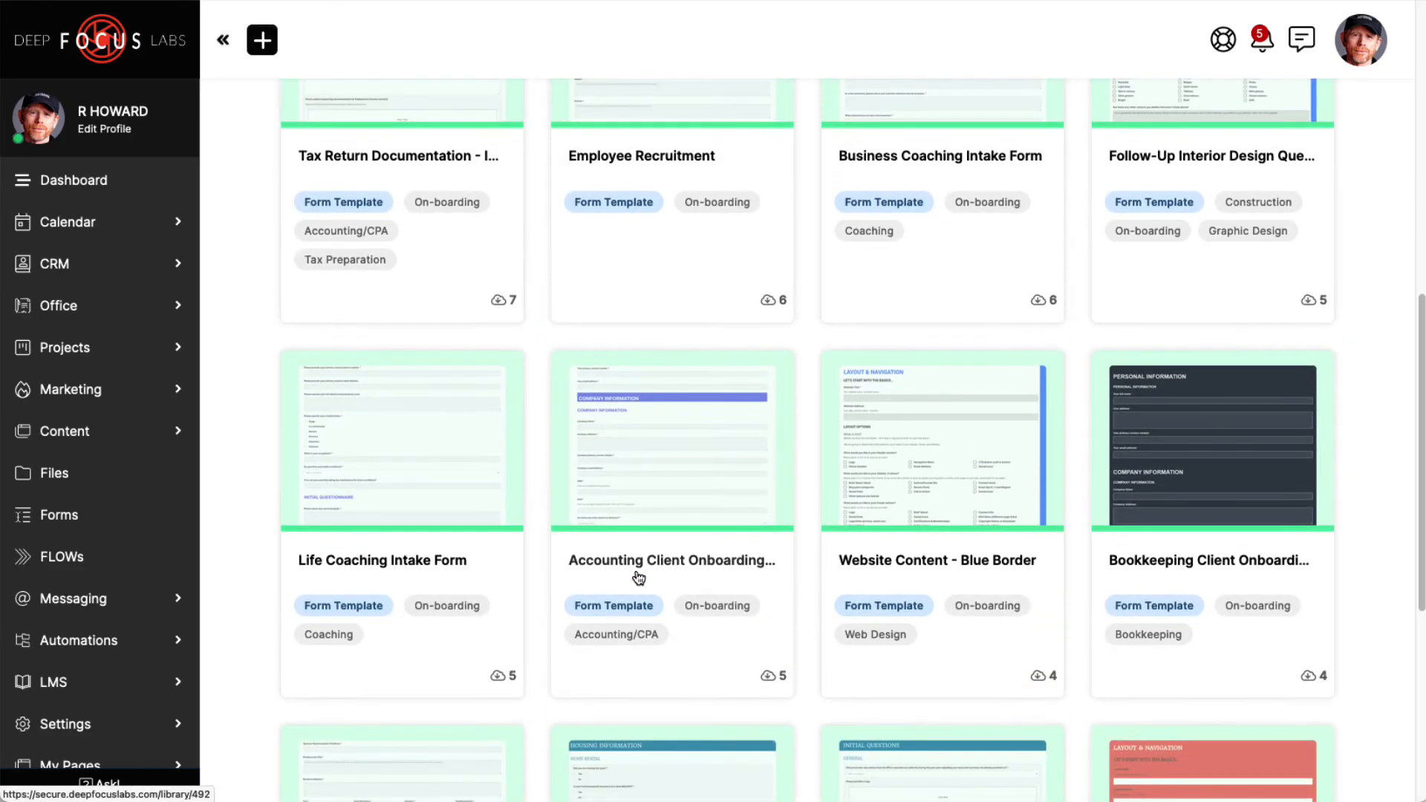
{"action": "scroll", "coordinate": [868, 583], "scroll_direction": "up", "scroll_amount": 4}
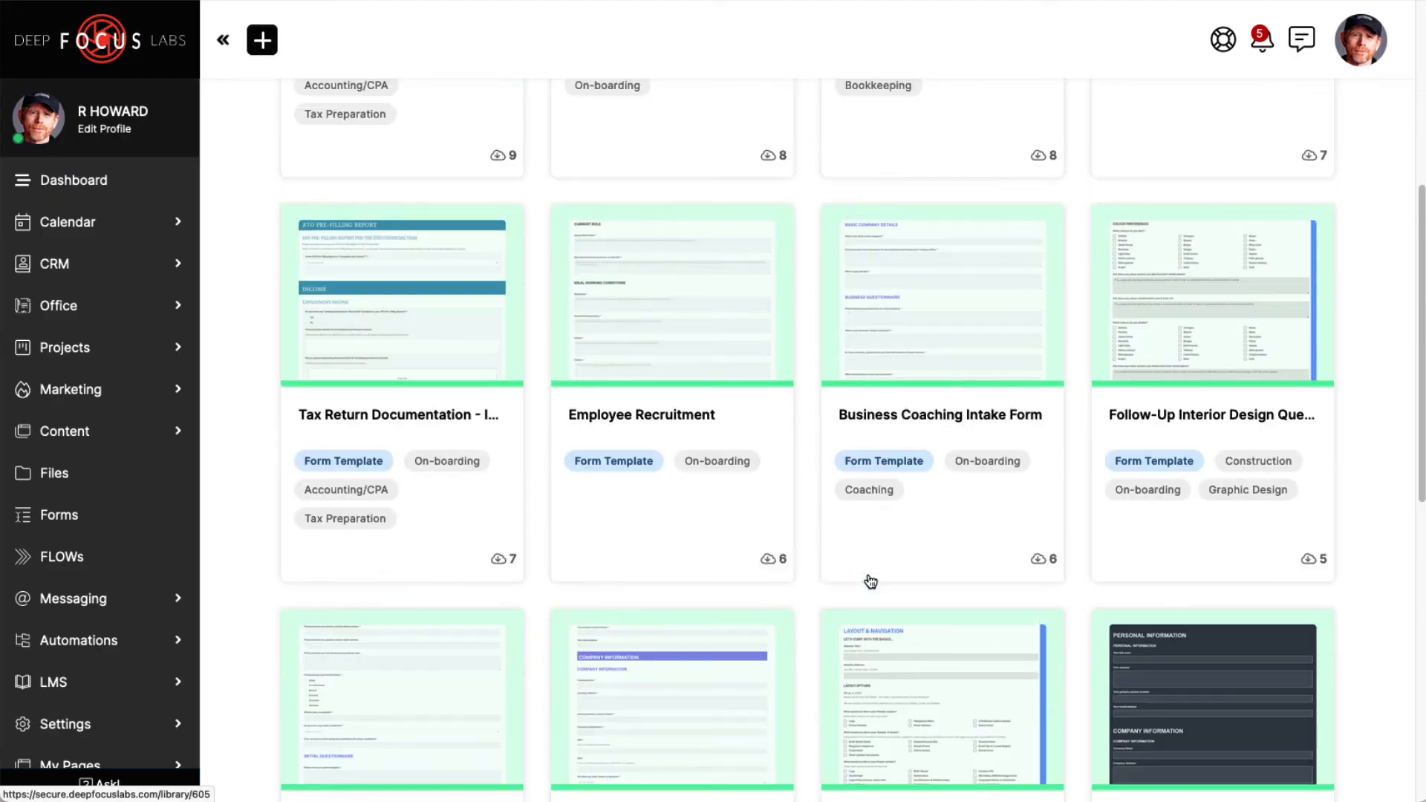
{"action": "scroll", "coordinate": [883, 435], "scroll_direction": "up", "scroll_amount": 1}
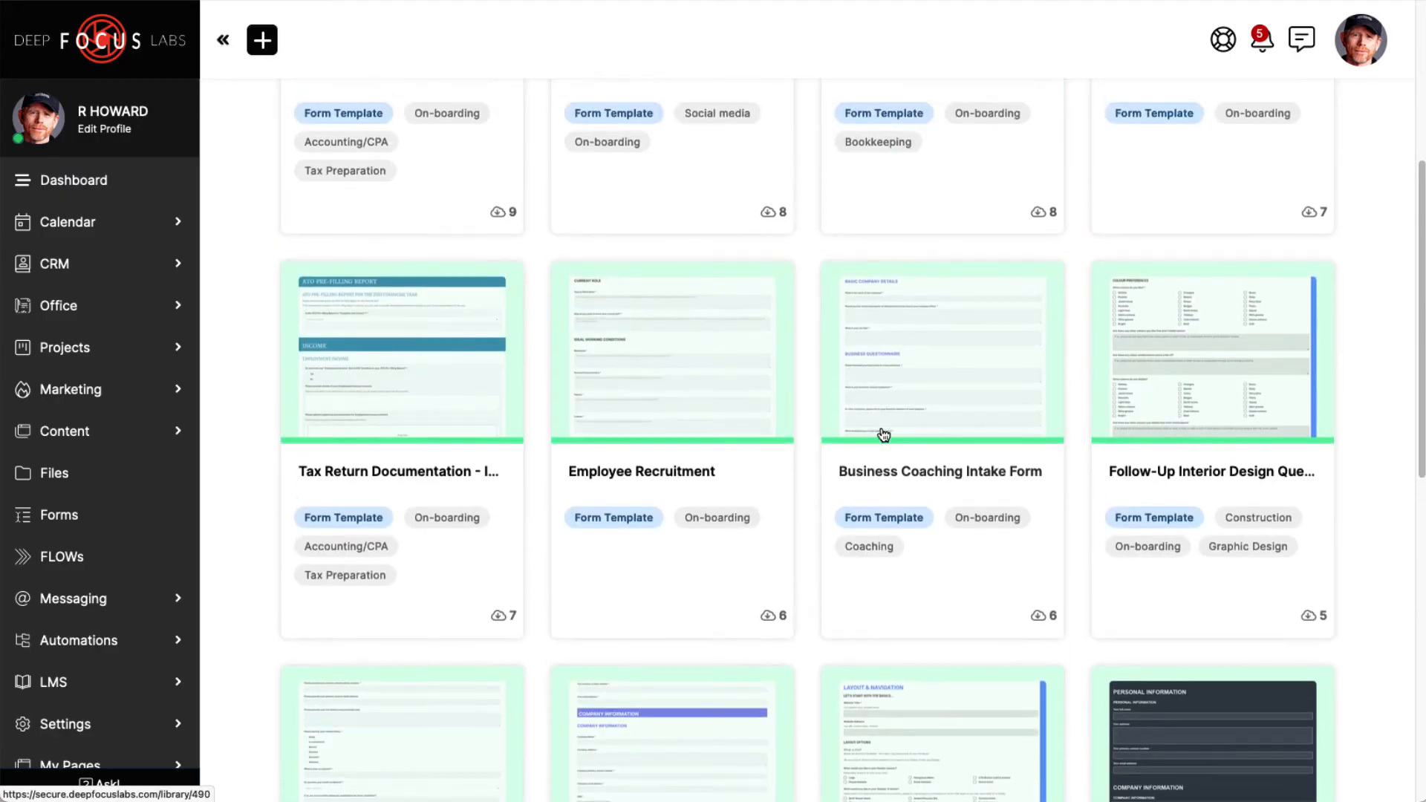
{"action": "scroll", "coordinate": [769, 399], "scroll_direction": "up", "scroll_amount": 1}
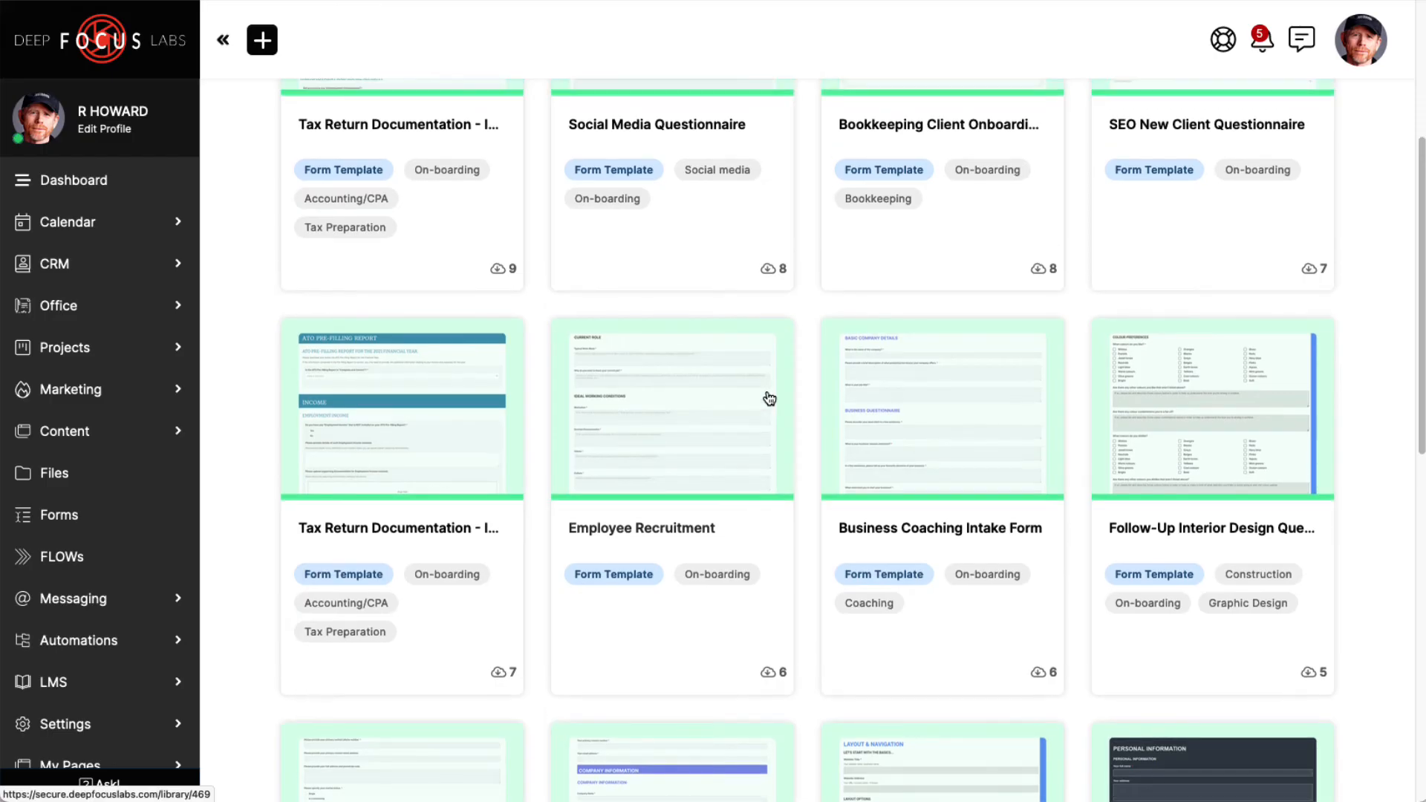
{"action": "scroll", "coordinate": [769, 398], "scroll_direction": "up", "scroll_amount": 3}
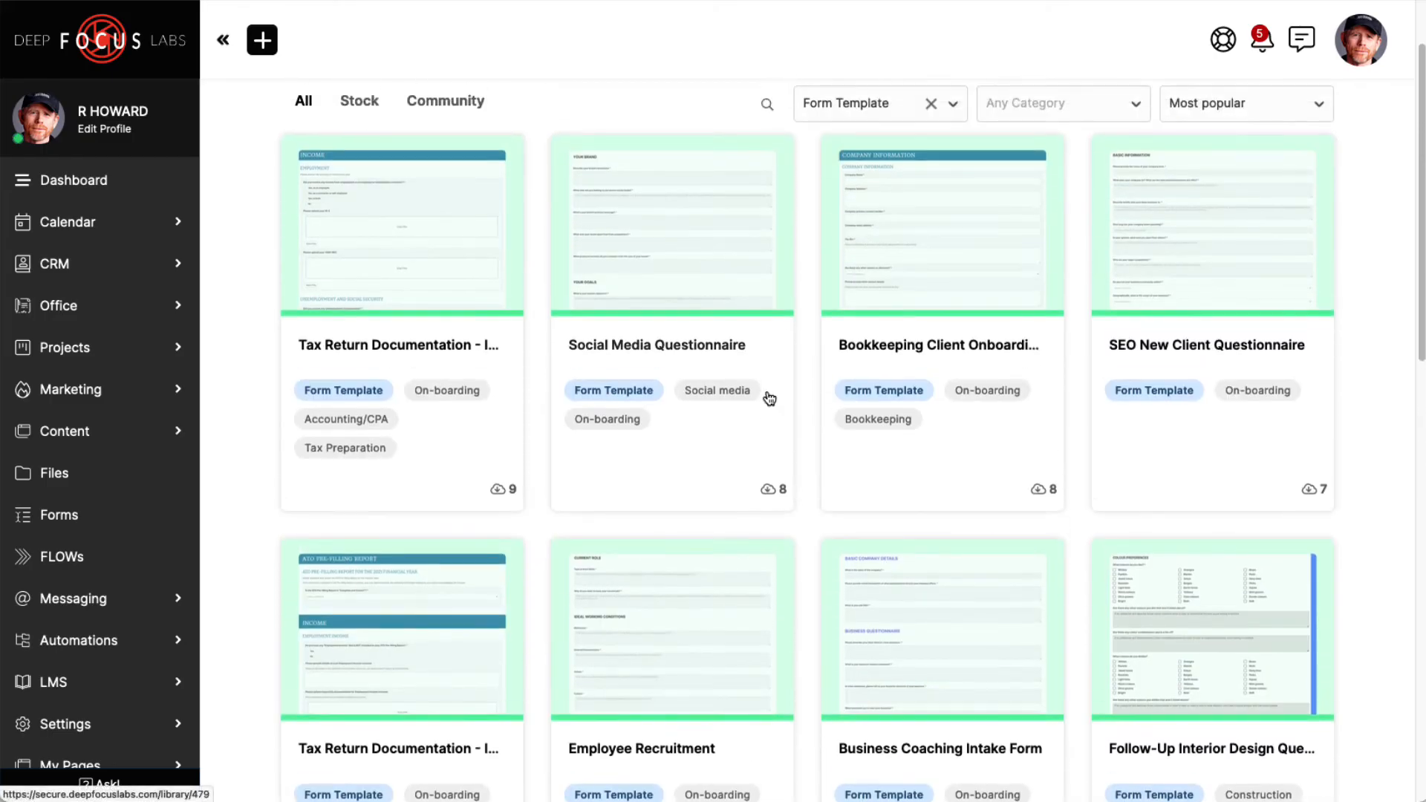
{"action": "scroll", "coordinate": [770, 399], "scroll_direction": "up", "scroll_amount": 2}
{"action": "scroll", "coordinate": [769, 399], "scroll_direction": "down", "scroll_amount": 10}
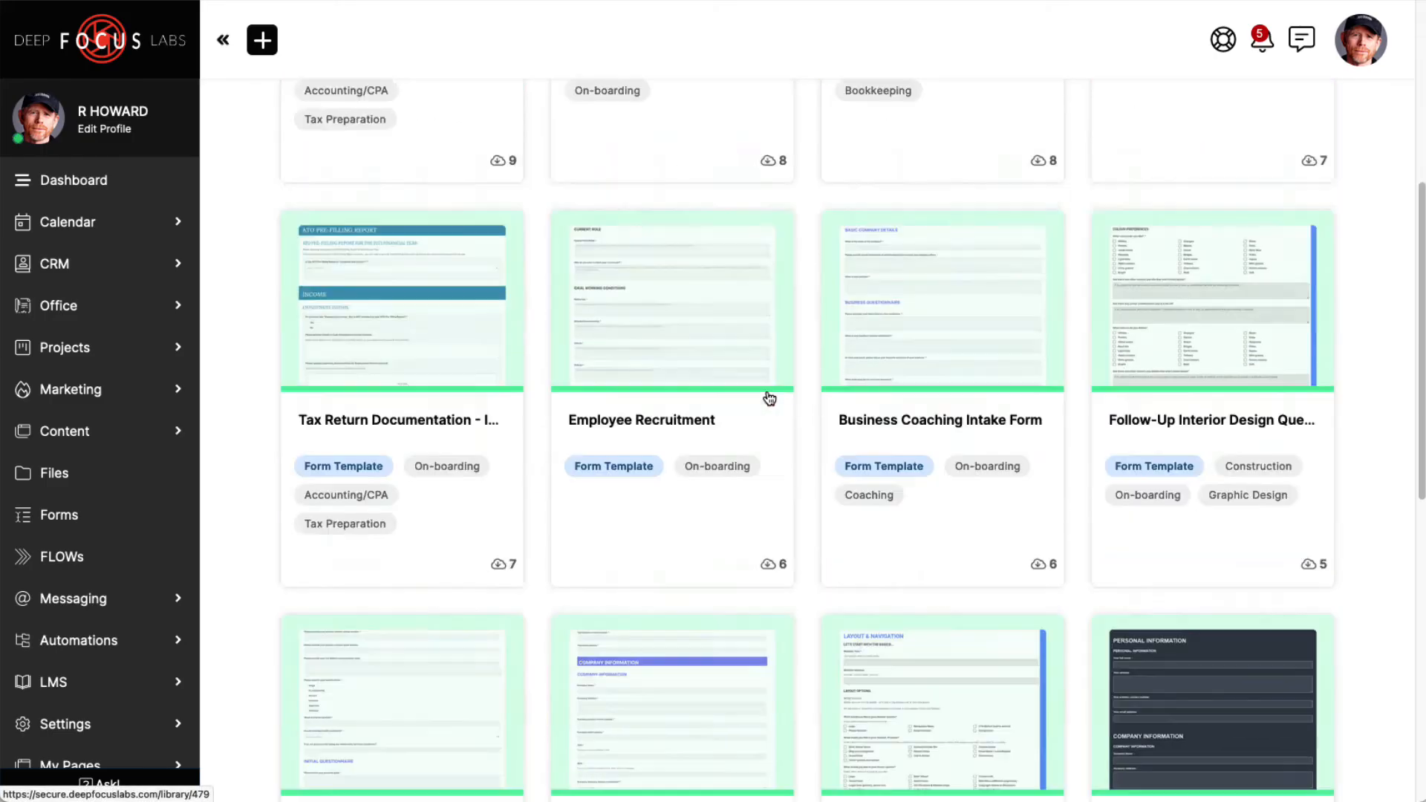
{"action": "scroll", "coordinate": [769, 399], "scroll_direction": "down", "scroll_amount": 1}
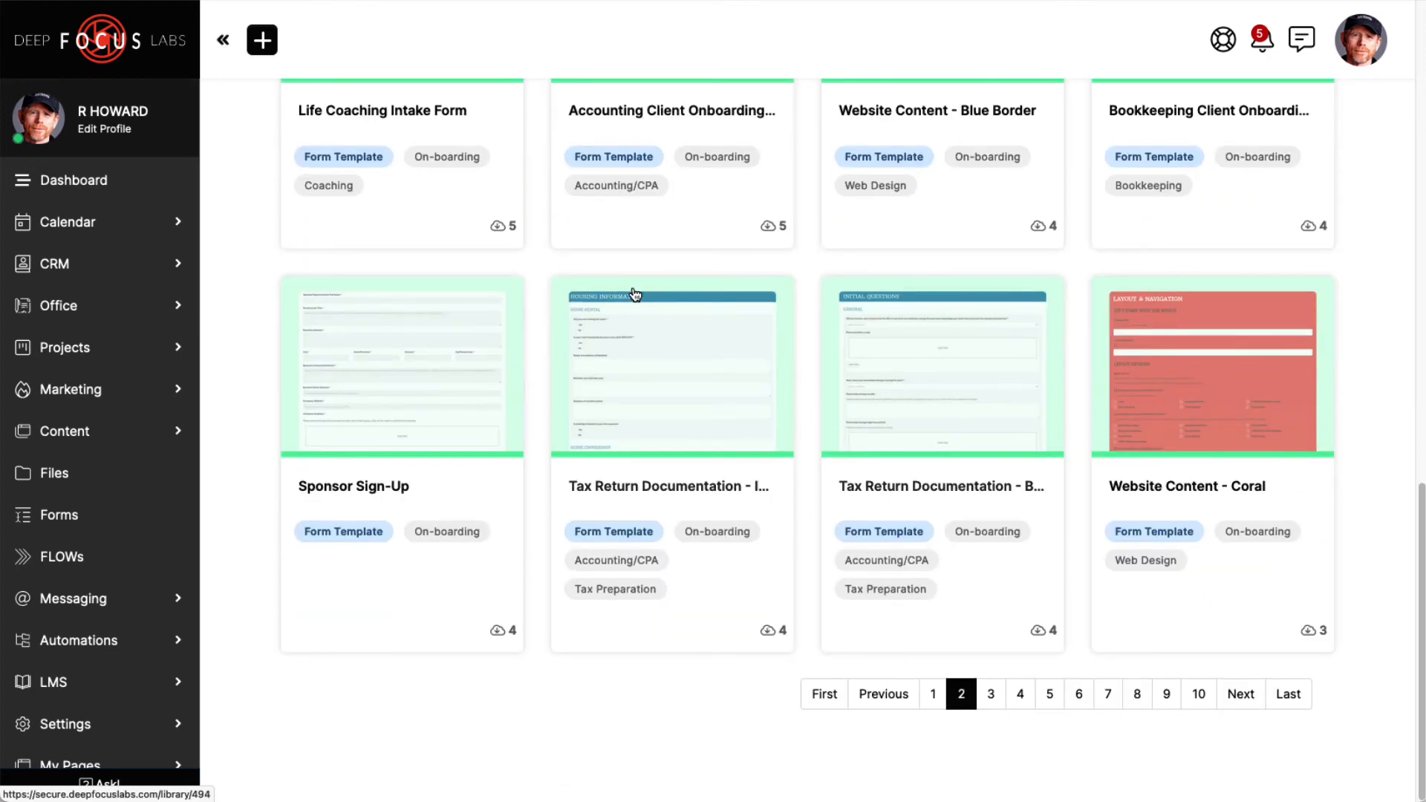
{"action": "left_click", "coordinate": [632, 293]}
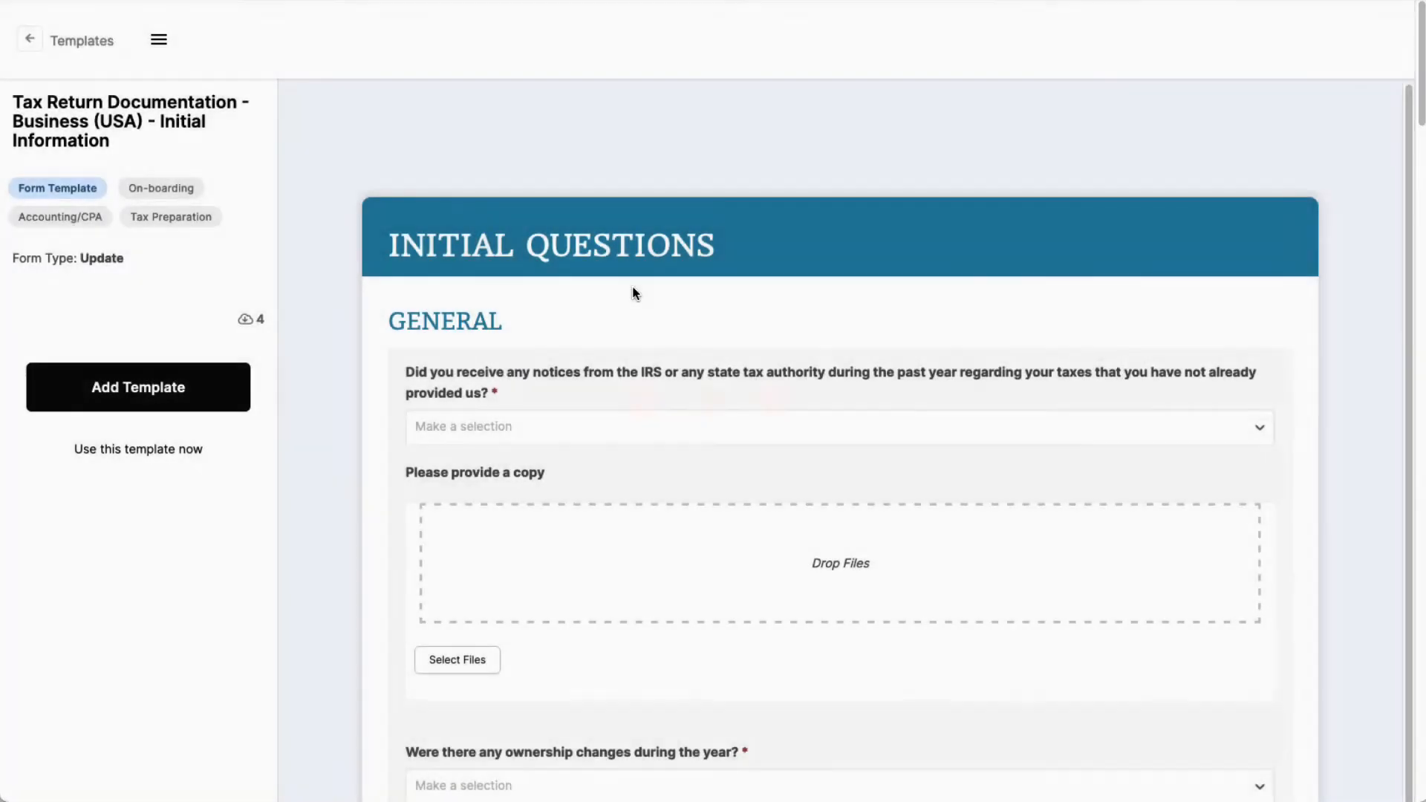